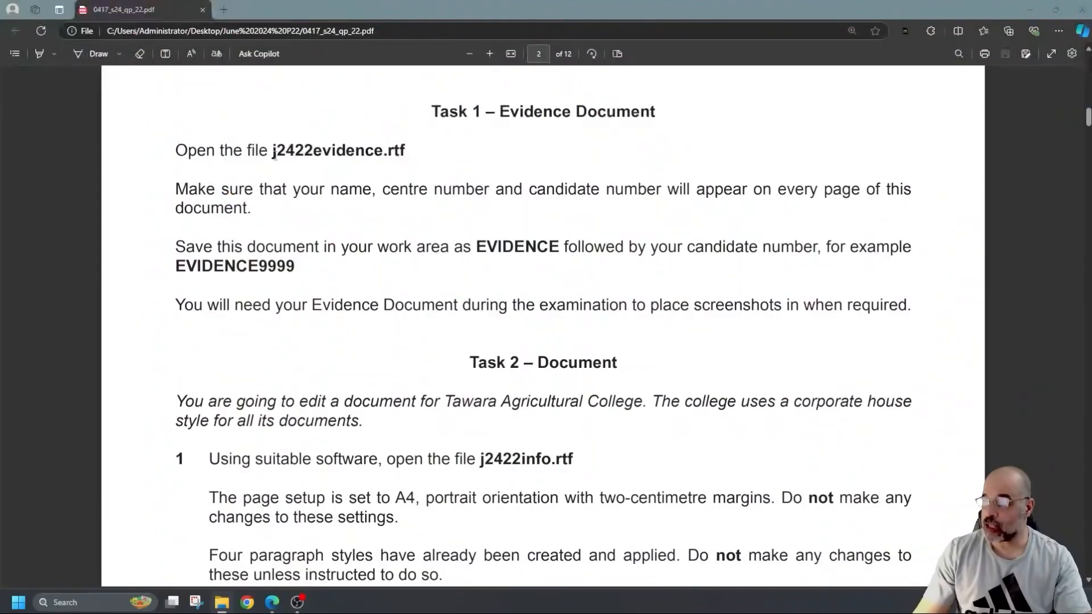
- Highlight j2422evidence.rtf, EVIDENCE and the example name EVIDENCE9999 in the Task 1 instructions
{"action": "left_click_drag", "start_coordinate": [405, 151], "coordinate": [267, 150]}
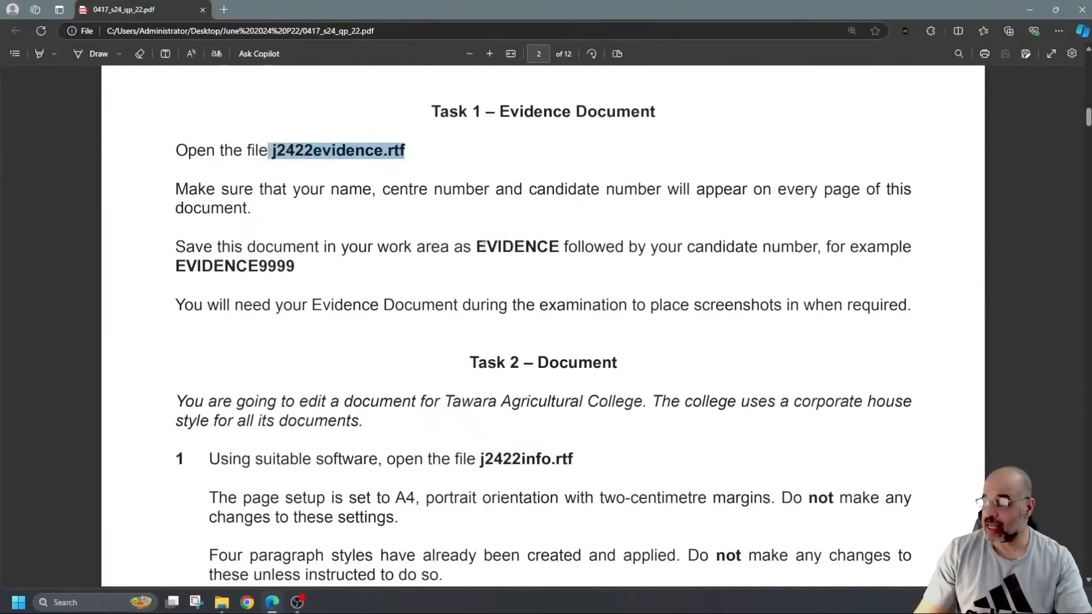
{"action": "left_click", "coordinate": [508, 245]}
{"action": "double_click", "coordinate": [508, 246]}
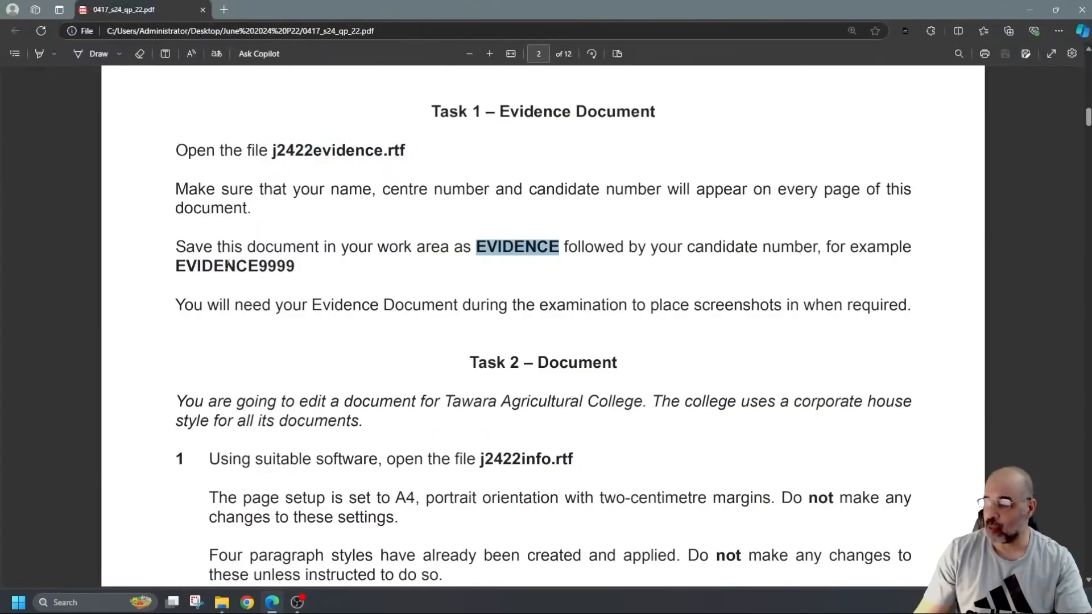
{"action": "left_click_drag", "start_coordinate": [174, 265], "coordinate": [300, 271]}
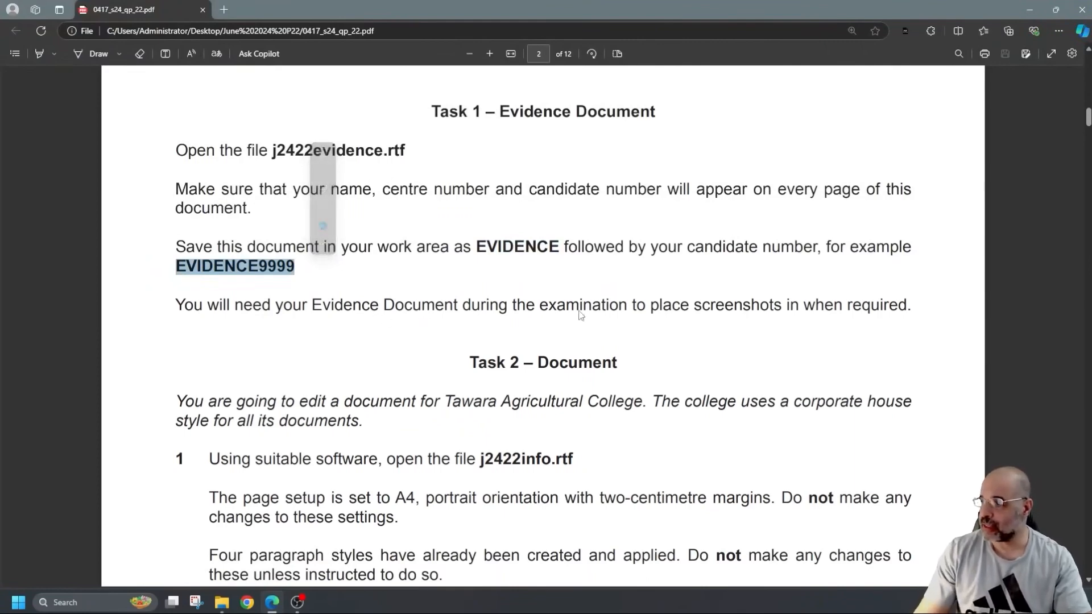
- Scroll to Task 2 step 1 and highlight PAMPHLET and the screenshot evidence instruction
{"action": "scroll", "coordinate": [557, 304], "scroll_direction": "down", "scroll_amount": 1}
{"action": "scroll", "coordinate": [558, 304], "scroll_direction": "down", "scroll_amount": 4}
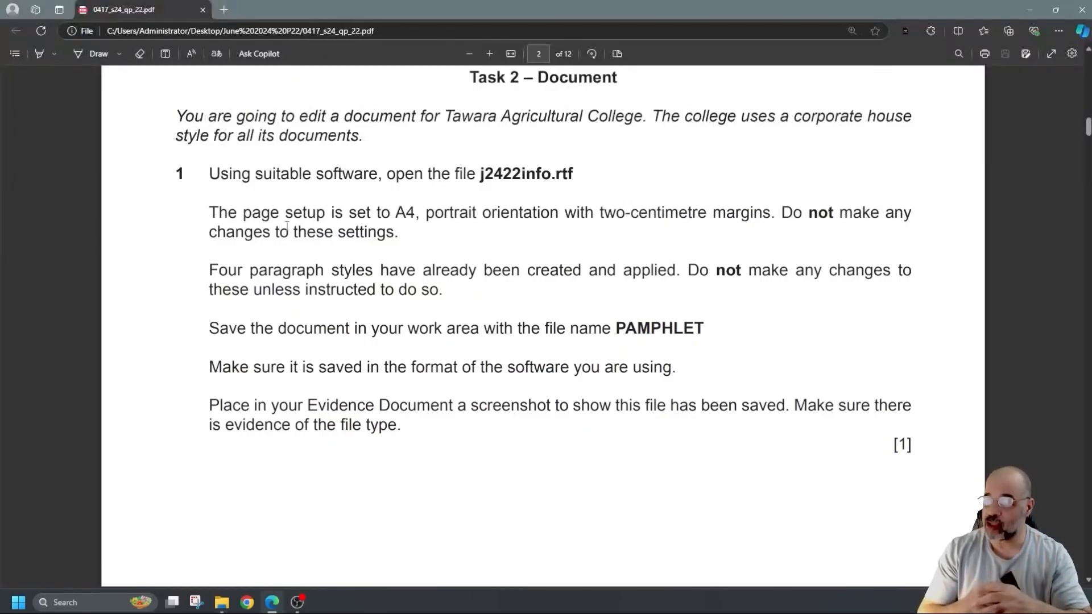
{"action": "double_click", "coordinate": [664, 328]}
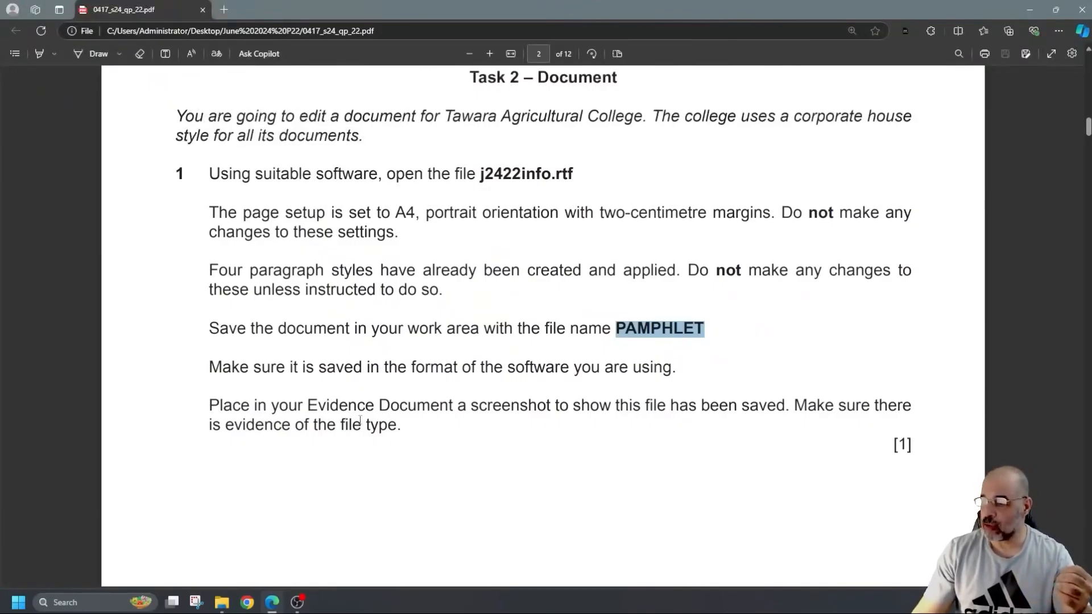
{"action": "left_click_drag", "start_coordinate": [307, 405], "coordinate": [397, 425]}
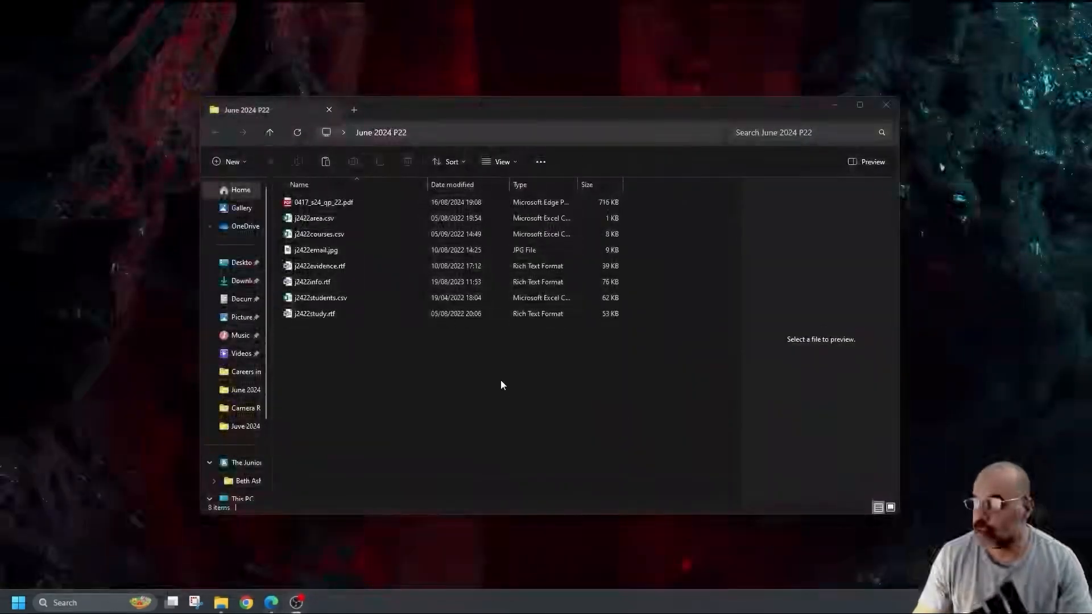
- Open j2422evidence.rtf from the June 2024 P22 folder in Word and maximise the window
{"action": "left_click", "coordinate": [339, 266]}
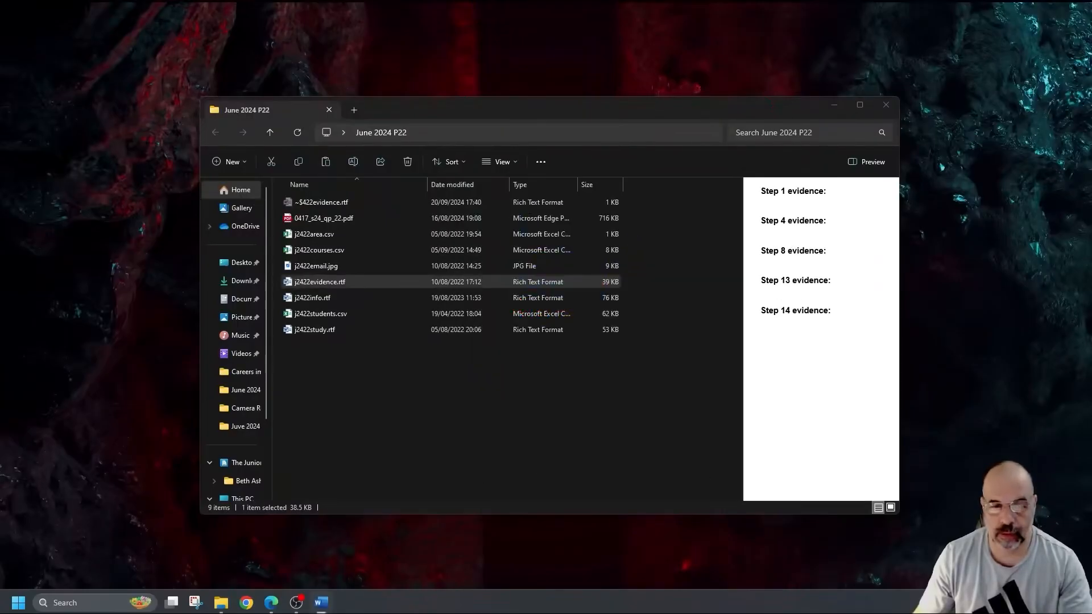
{"action": "left_click_drag", "start_coordinate": [689, 415], "coordinate": [622, 60]}
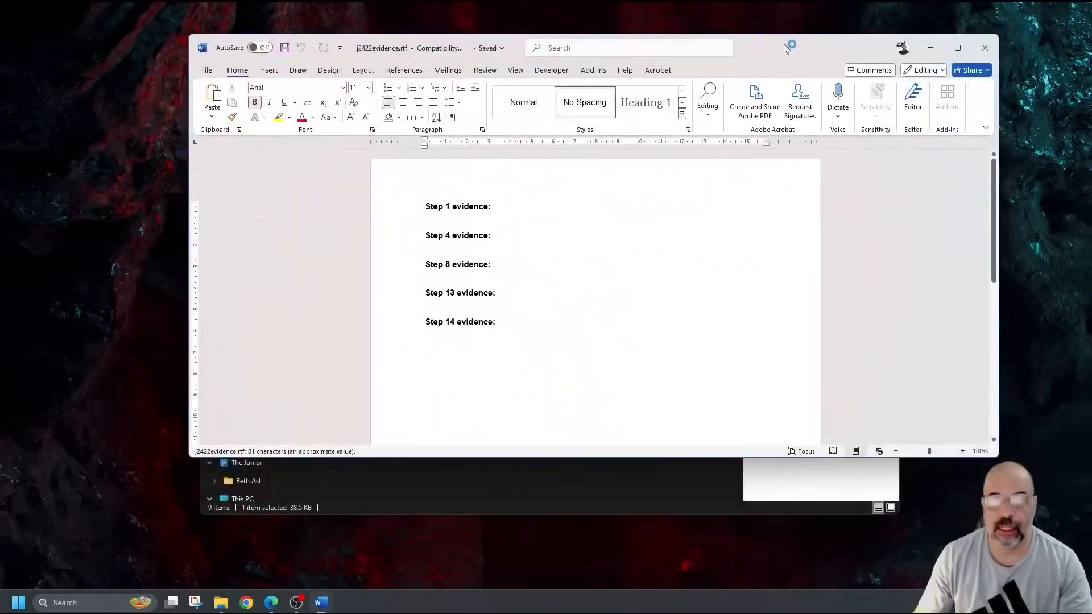
{"action": "double_click", "coordinate": [784, 43]}
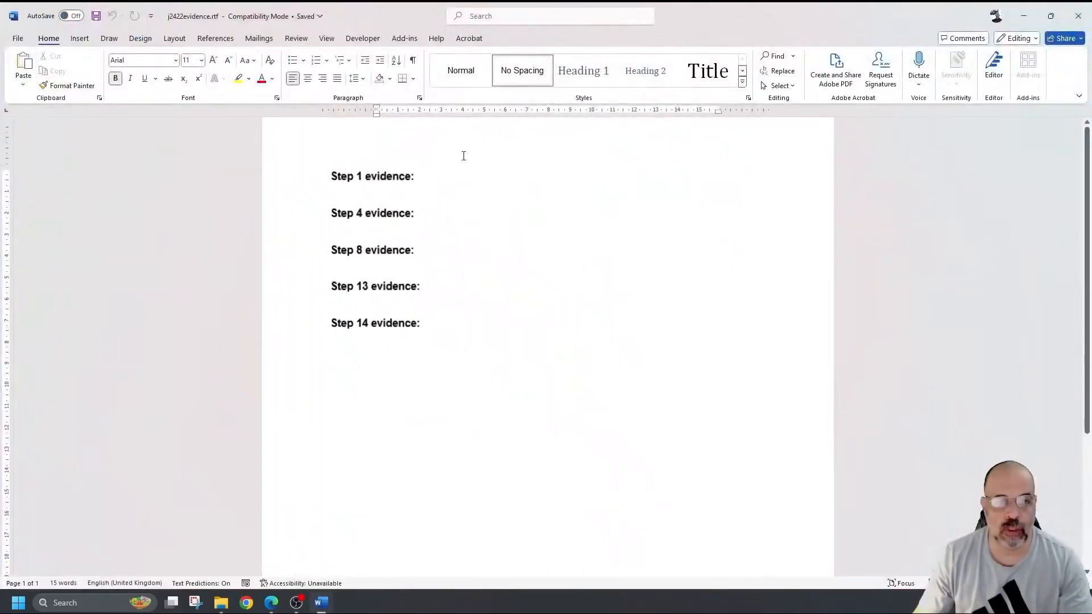
{"action": "scroll", "coordinate": [460, 152], "scroll_direction": "up", "scroll_amount": 2, "text": "ctrl"}
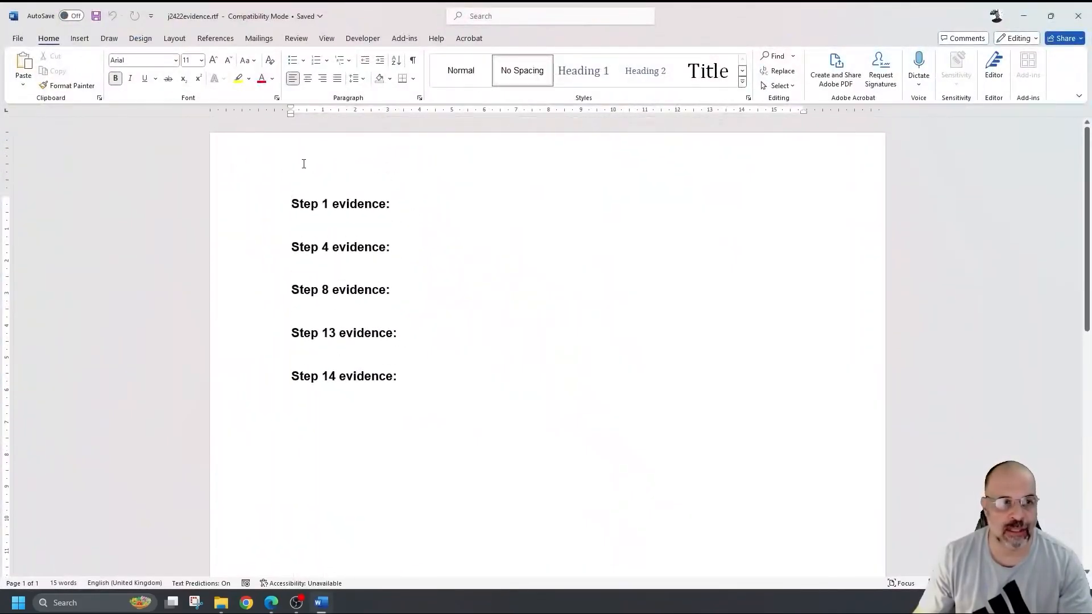
- Enter the candidate's name, centre number and candidate number in the evidence document header
{"action": "double_click", "coordinate": [304, 163]}
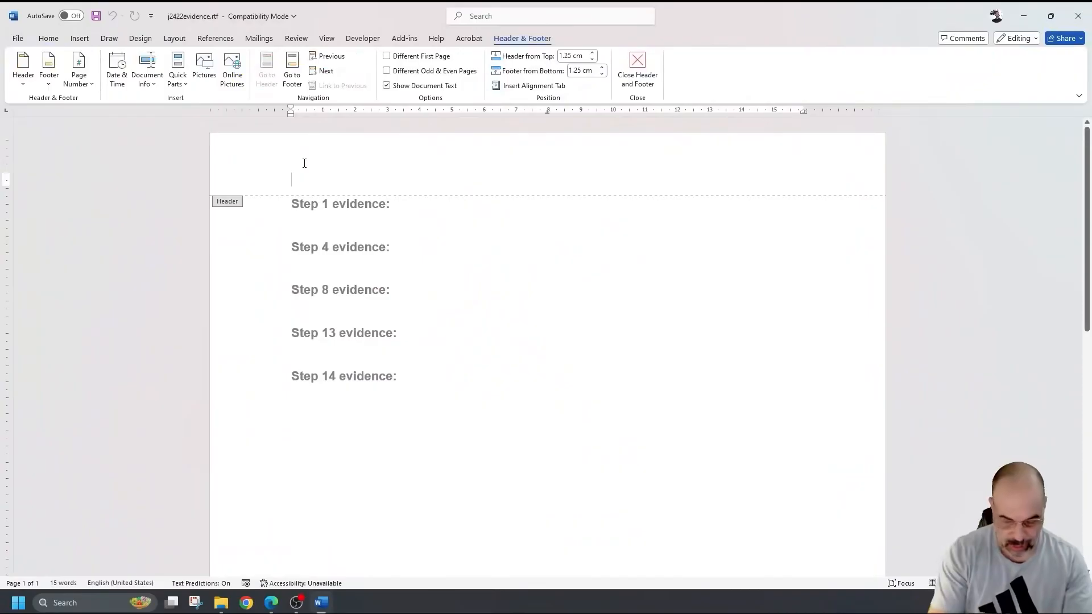
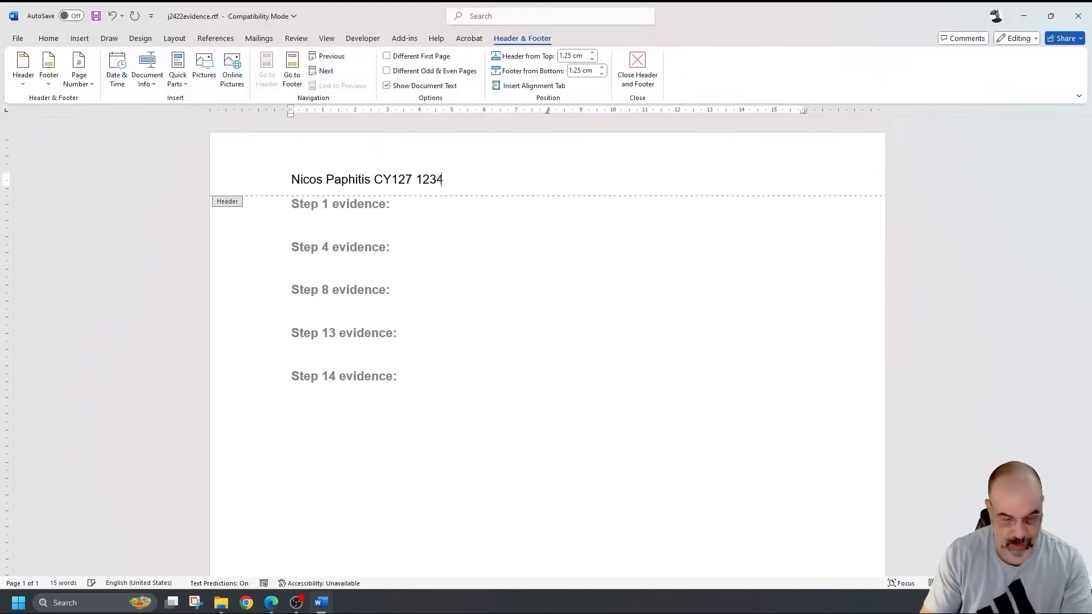
{"action": "double_click", "coordinate": [562, 260]}
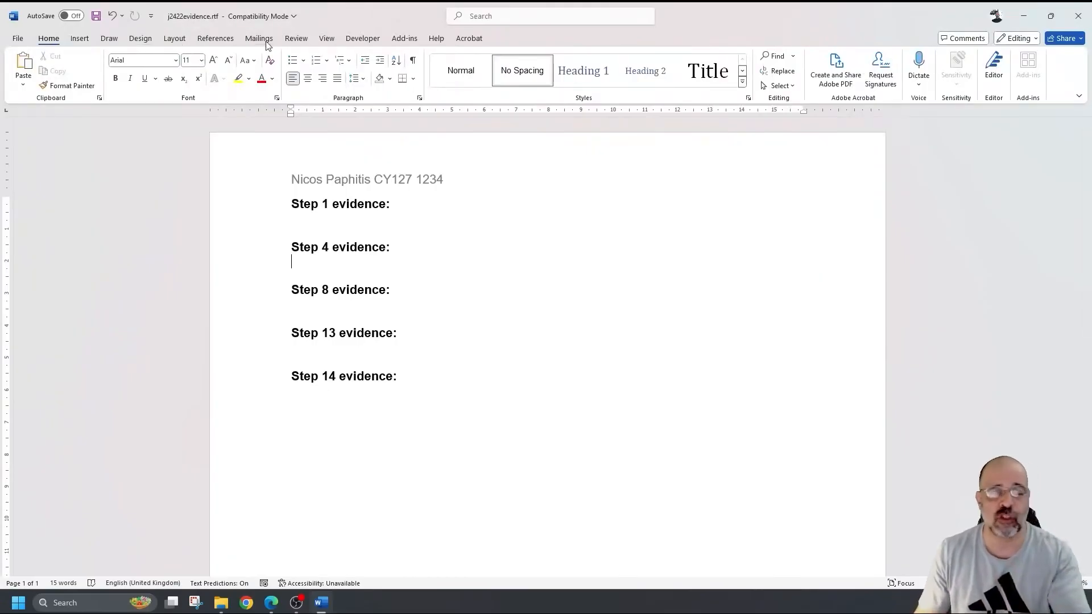
- Turn the ruler on and save the evidence document
{"action": "left_click", "coordinate": [329, 39]}
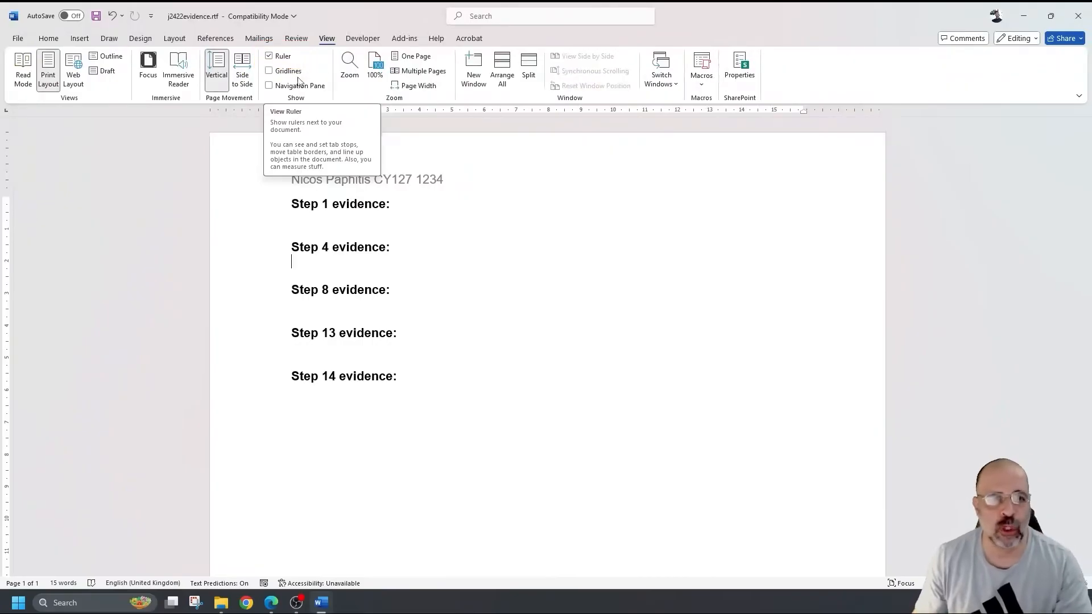
{"action": "left_click", "coordinate": [278, 59]}
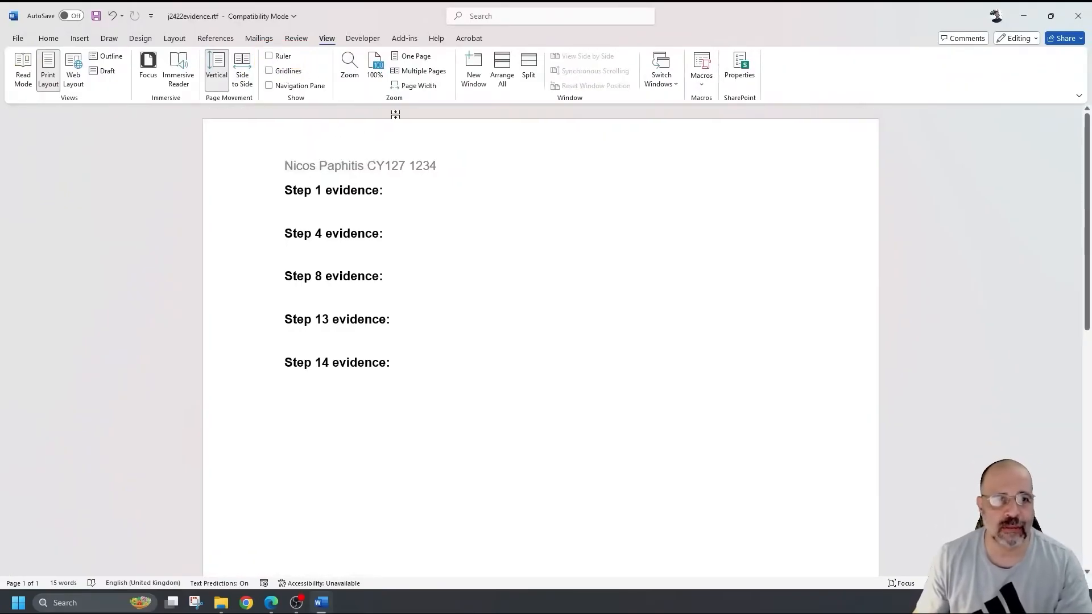
{"action": "left_click", "coordinate": [270, 56]}
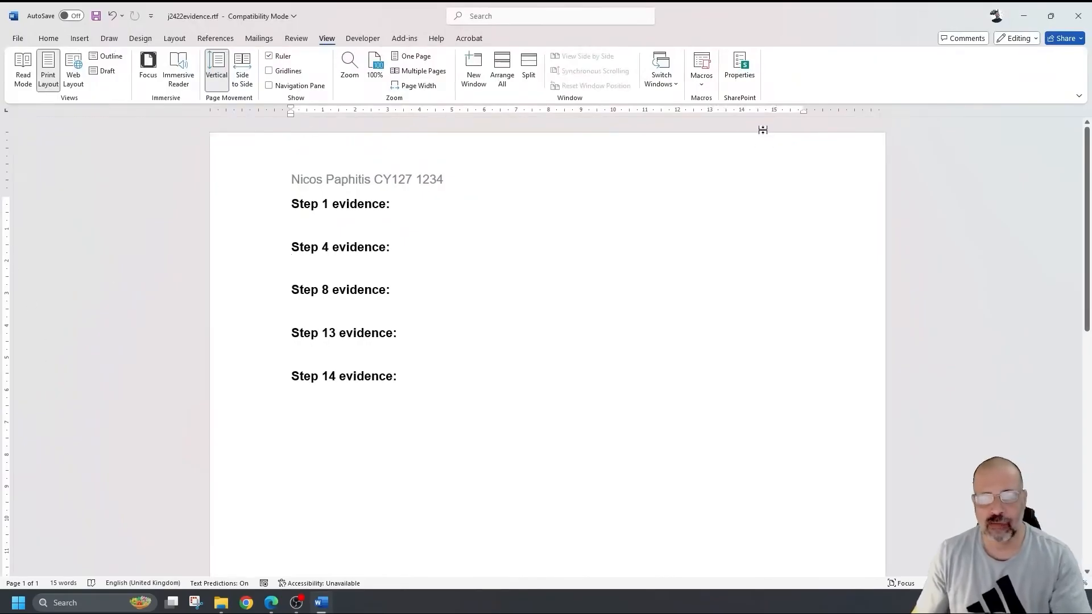
{"action": "left_click", "coordinate": [96, 16]}
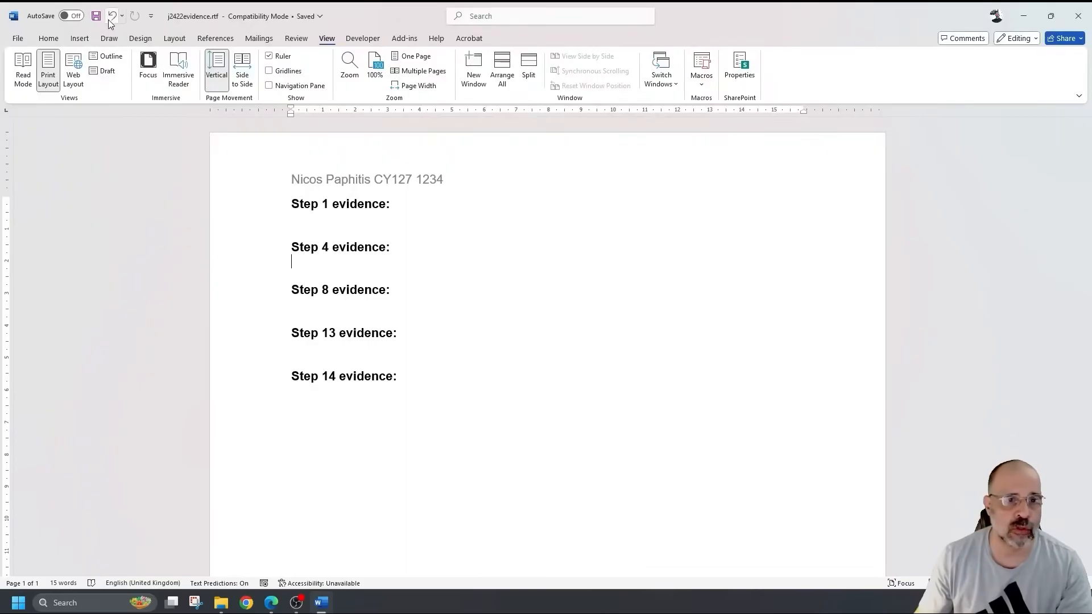
- Save the evidence file as EVIDENCE1234 in Word Document (*.docx) format, then minimise Word
{"action": "left_click", "coordinate": [17, 40]}
{"action": "left_click", "coordinate": [37, 212]}
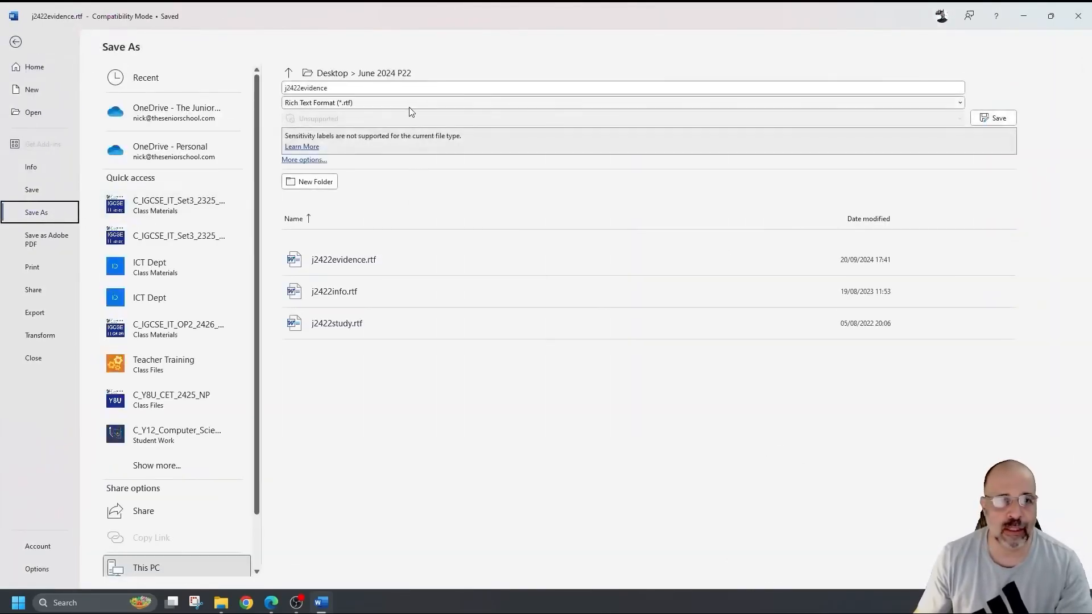
{"action": "left_click", "coordinate": [401, 104]}
{"action": "left_click", "coordinate": [346, 116]}
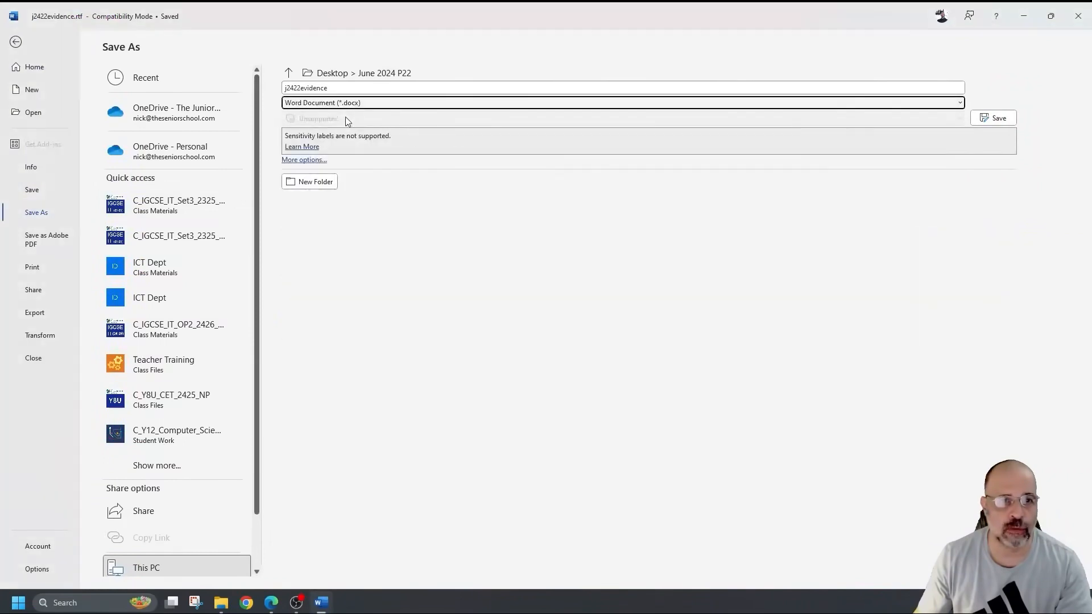
{"action": "left_click", "coordinate": [352, 88]}
{"action": "type", "text": "EVIDENCE"}
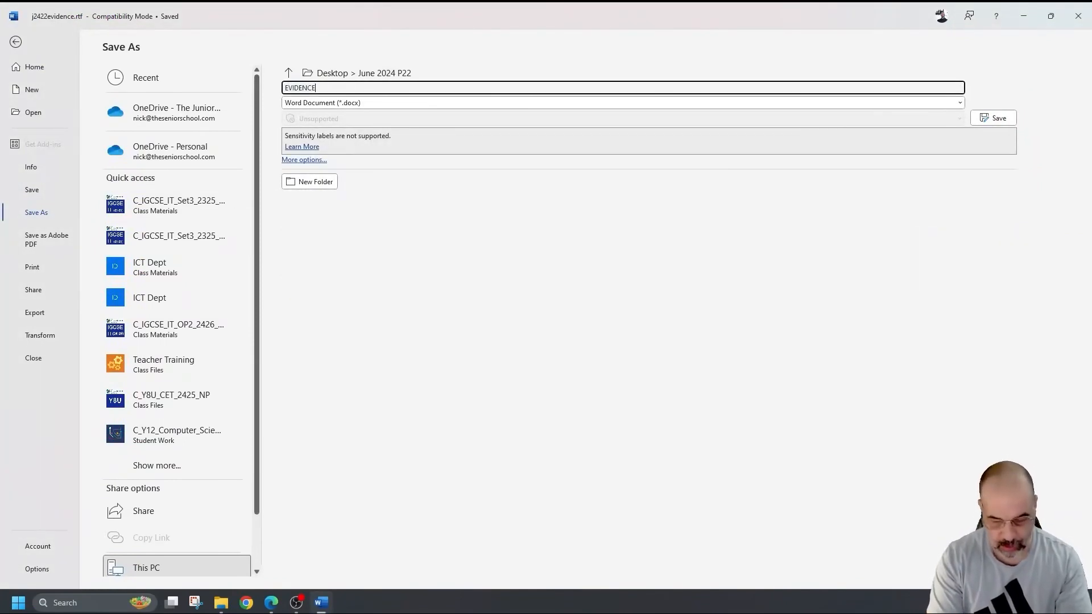
{"action": "type", "text": "1234"}
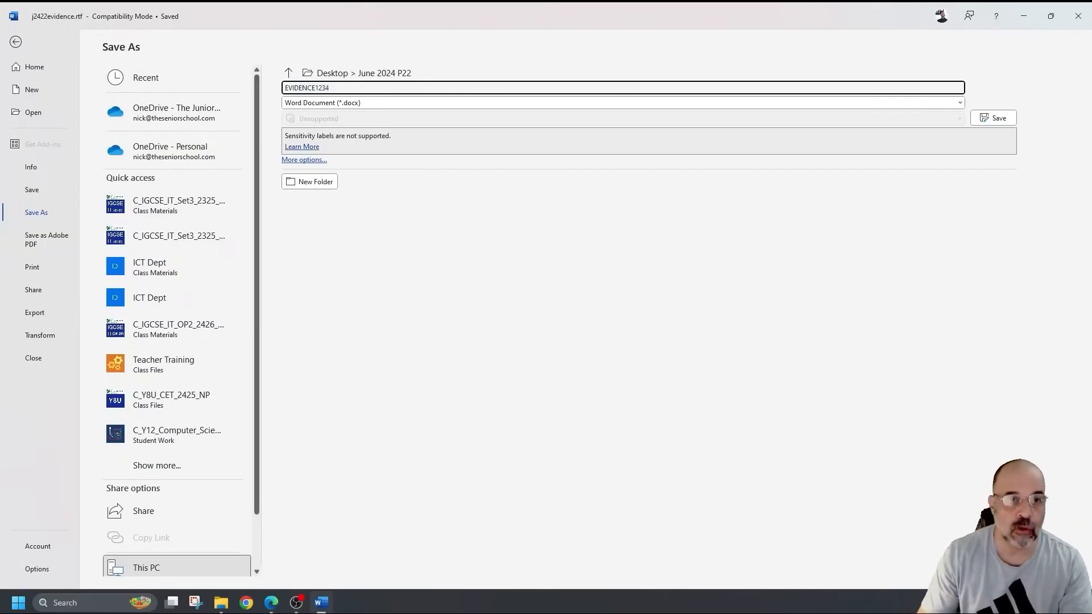
{"action": "key", "text": "Return"}
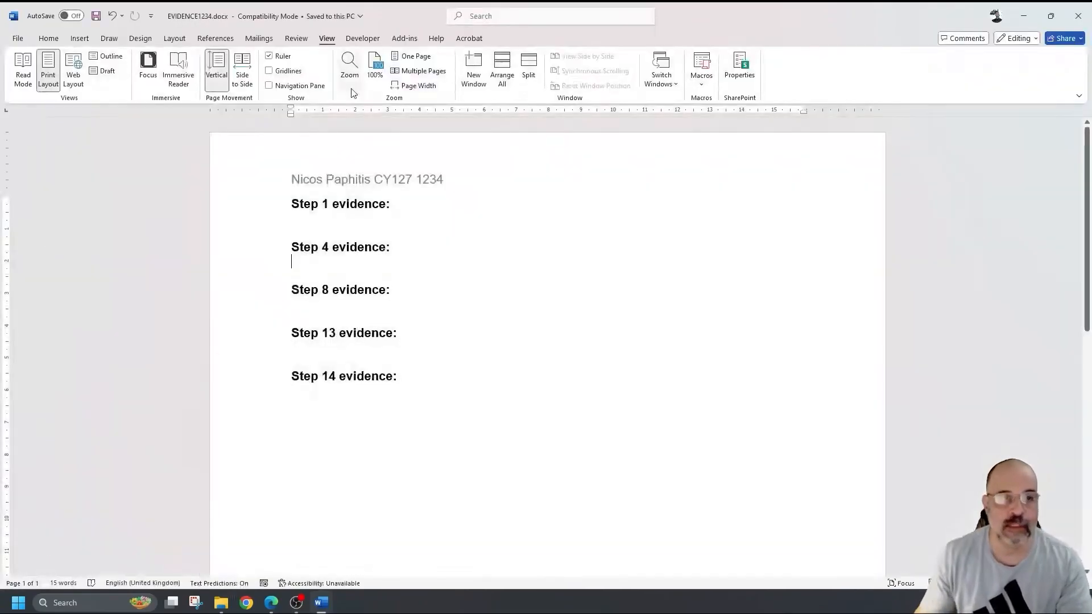
{"action": "left_click", "coordinate": [1022, 20]}
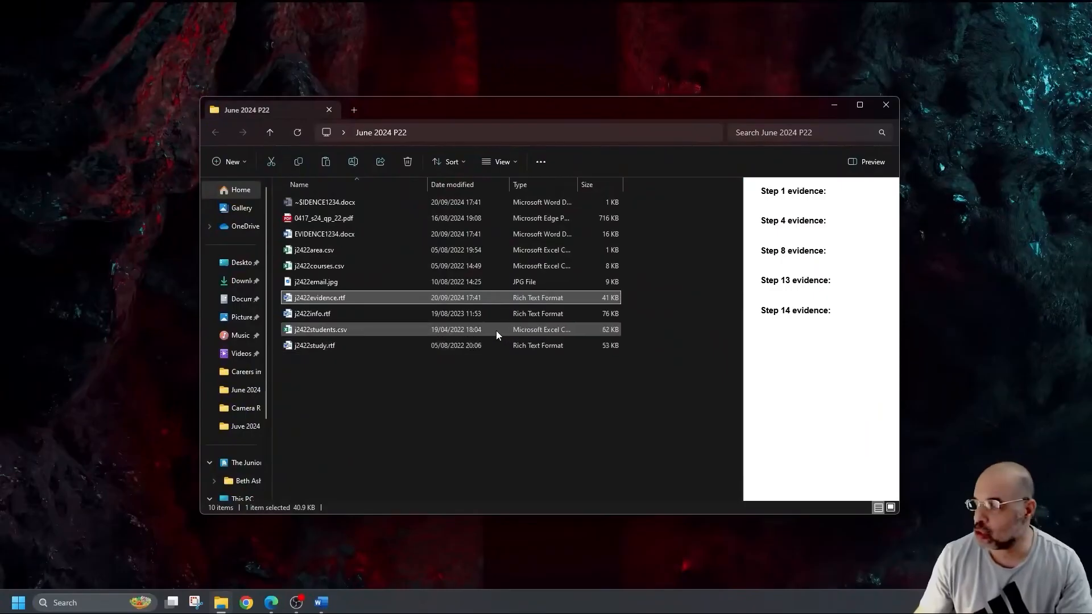
{"action": "double_click", "coordinate": [330, 313]}
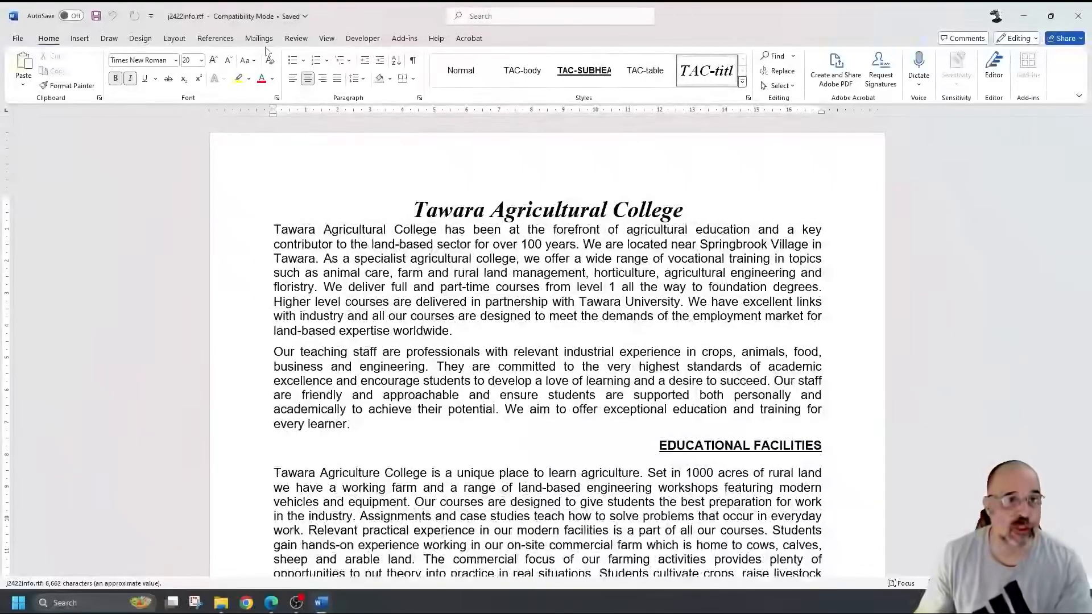
{"action": "left_click", "coordinate": [175, 38]}
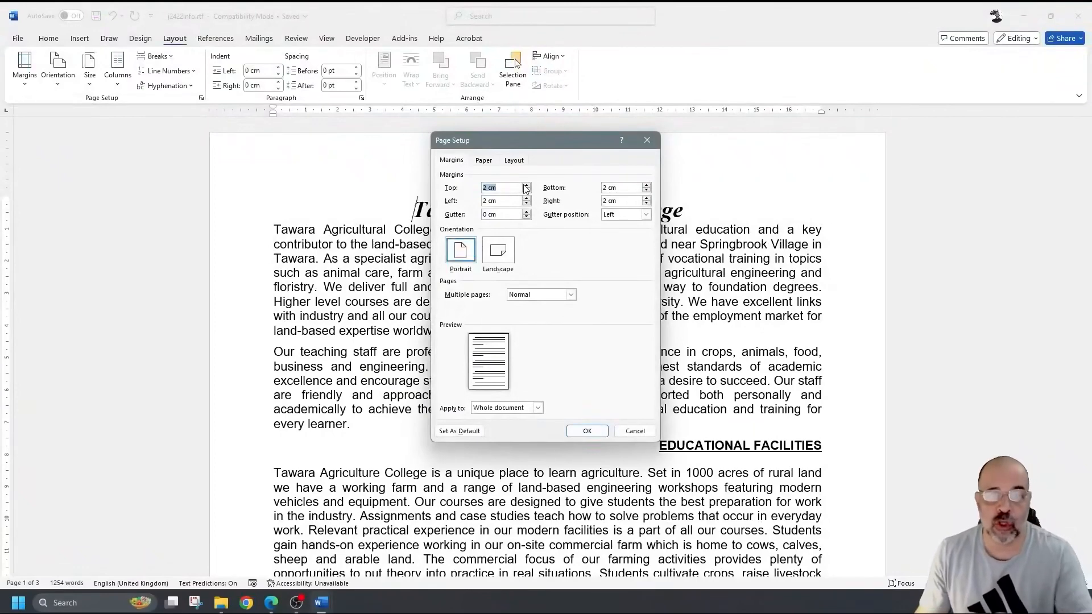
{"action": "left_click", "coordinate": [484, 160]}
{"action": "left_click", "coordinate": [452, 160]}
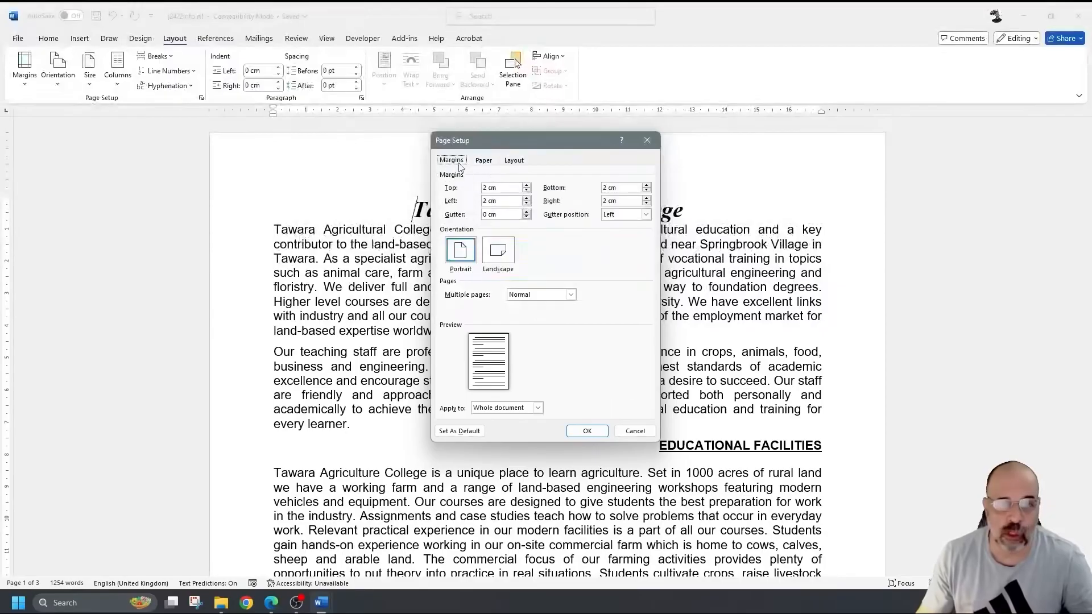
{"action": "left_click", "coordinate": [646, 431]}
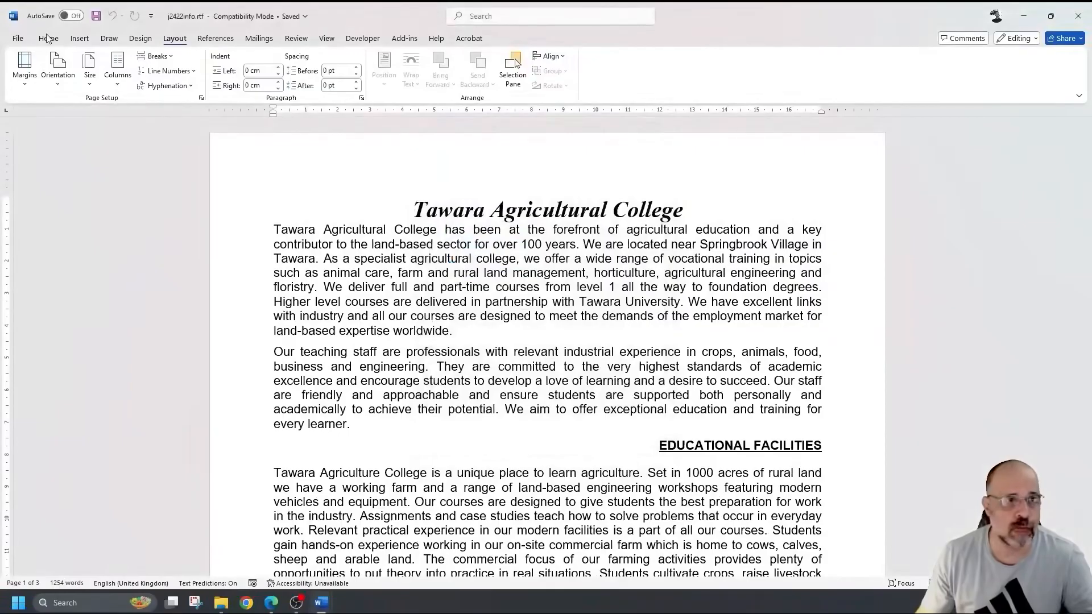
{"action": "left_click", "coordinate": [50, 39]}
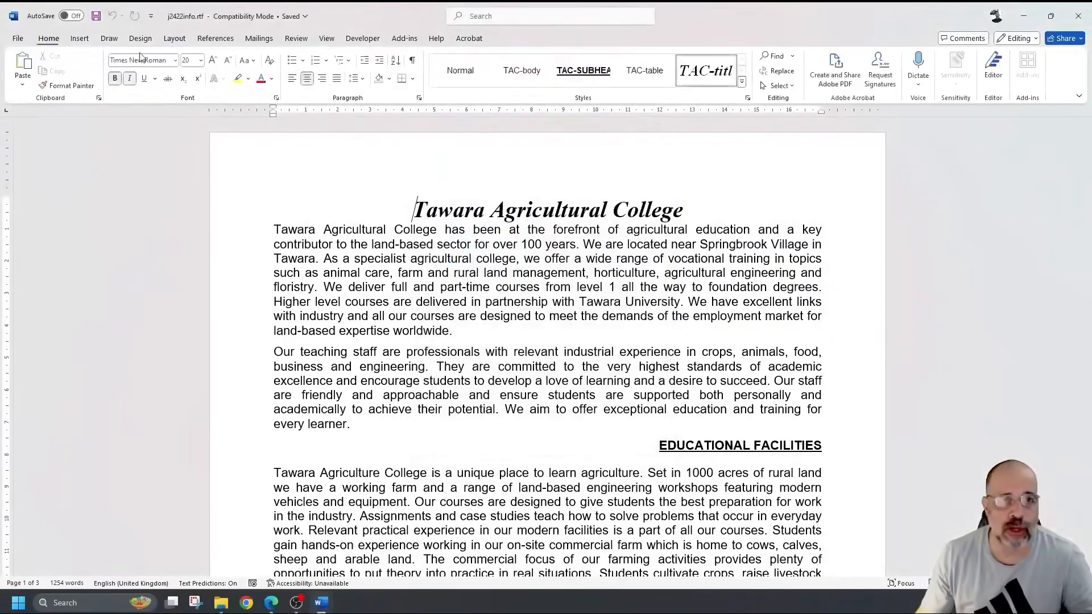
{"action": "left_click", "coordinate": [749, 98]}
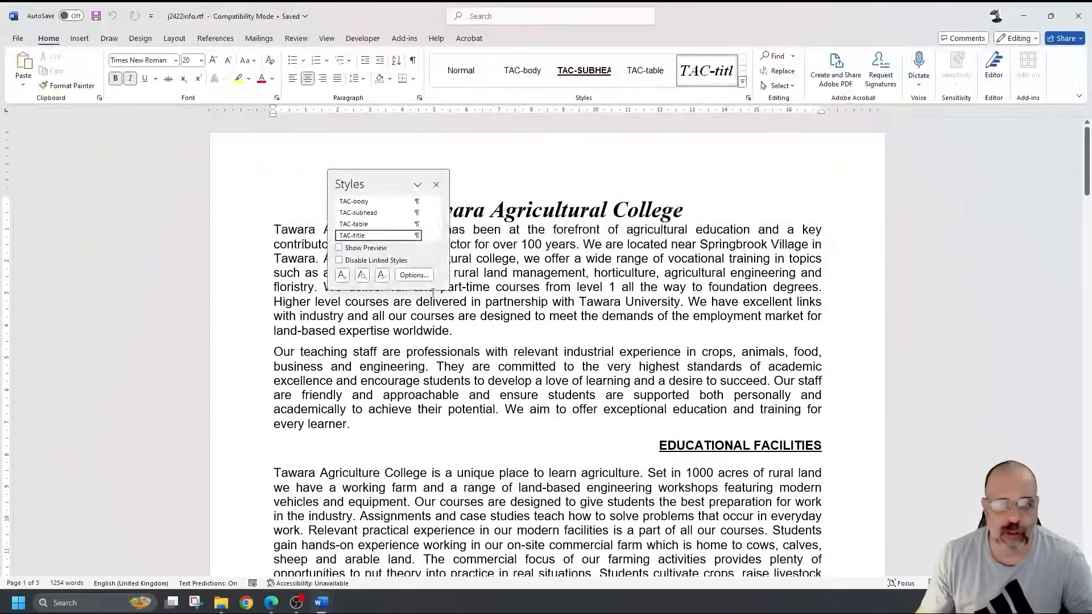
{"action": "left_click_drag", "start_coordinate": [434, 288], "coordinate": [436, 375]}
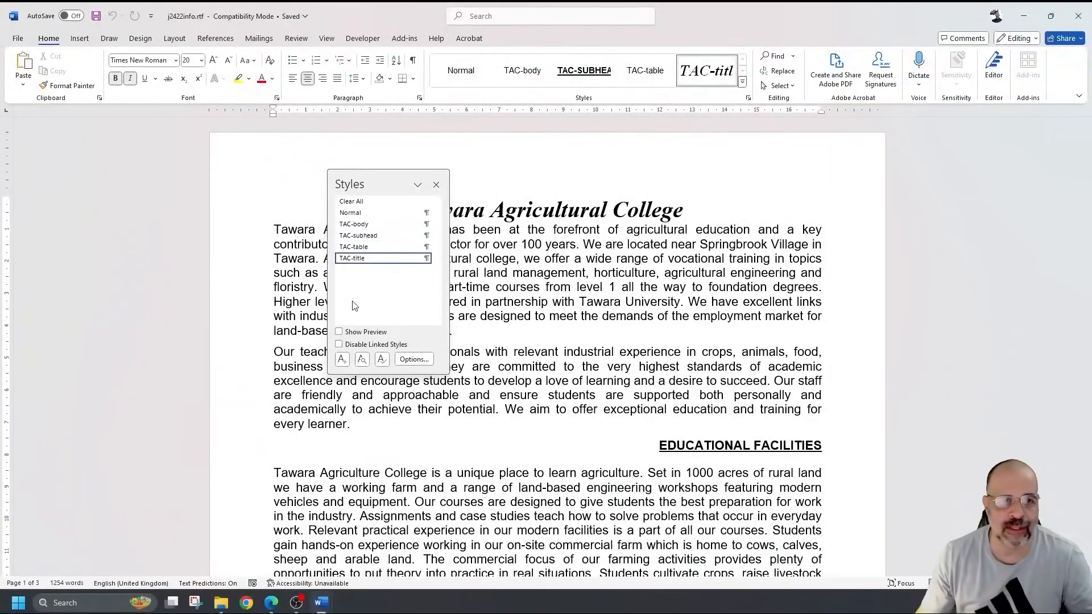
{"action": "left_click", "coordinate": [436, 184]}
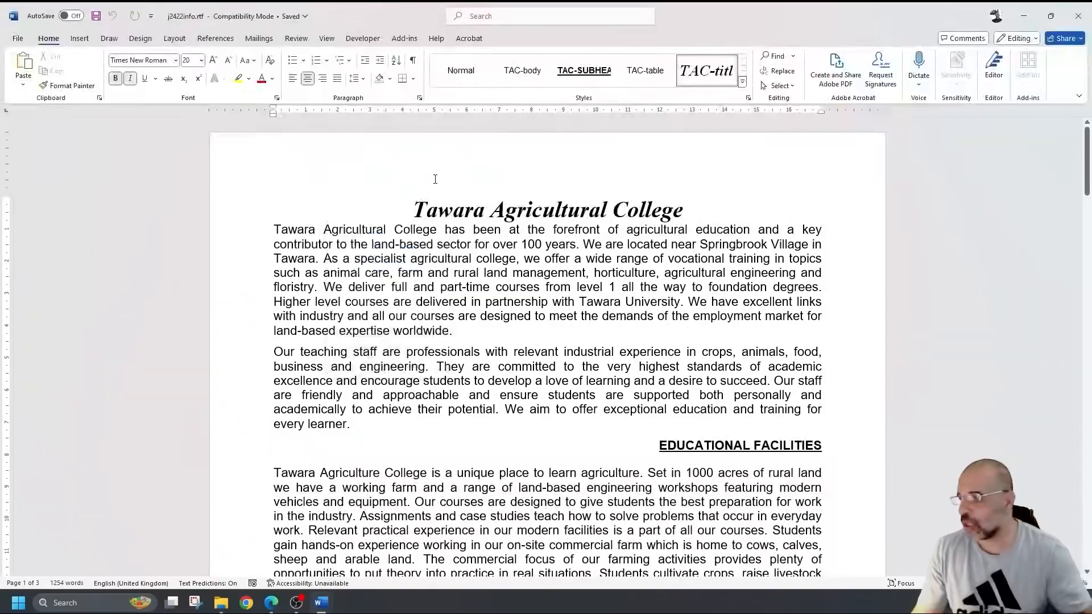
- Save the pamphlet as PAMPHLET in Word Document (*.docx) format, then minimise it
{"action": "left_click", "coordinate": [22, 39]}
{"action": "left_click", "coordinate": [50, 213]}
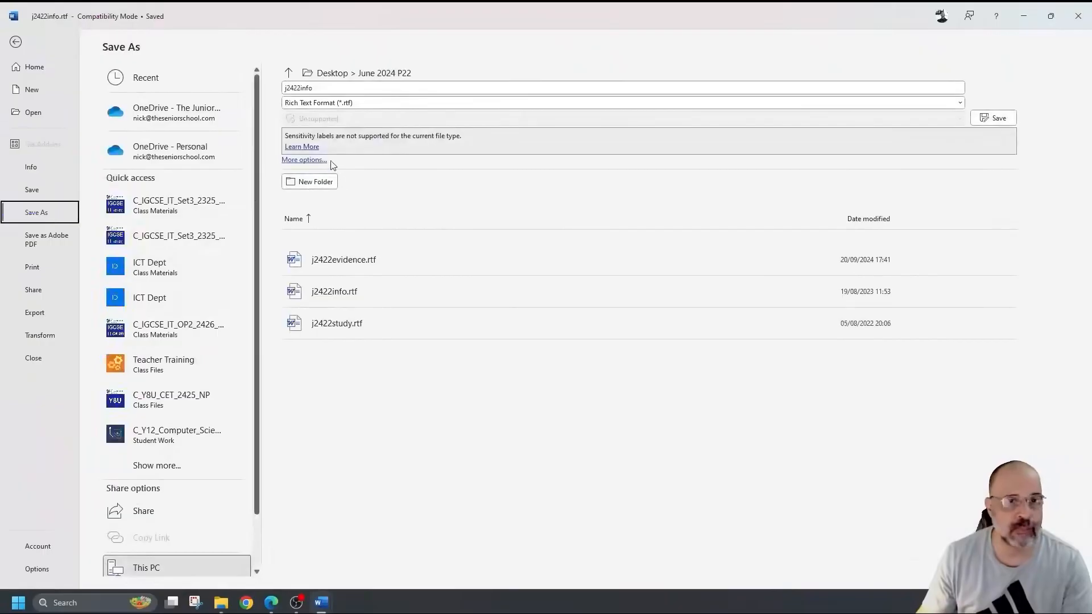
{"action": "left_click", "coordinate": [338, 103]}
{"action": "left_click", "coordinate": [330, 119]}
{"action": "left_click", "coordinate": [358, 88]}
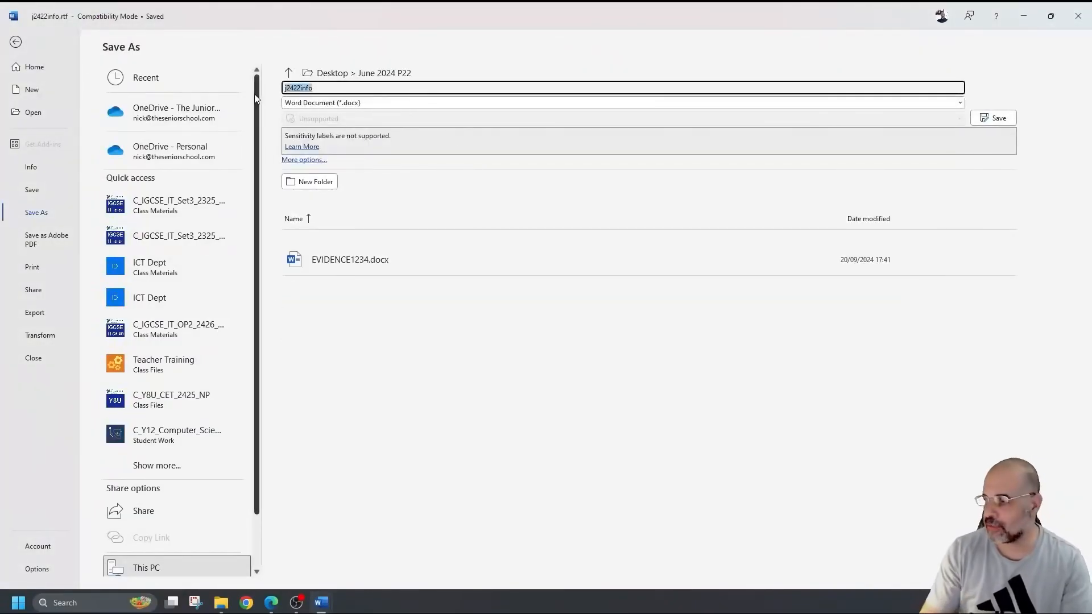
{"action": "type", "text": "PAM"}
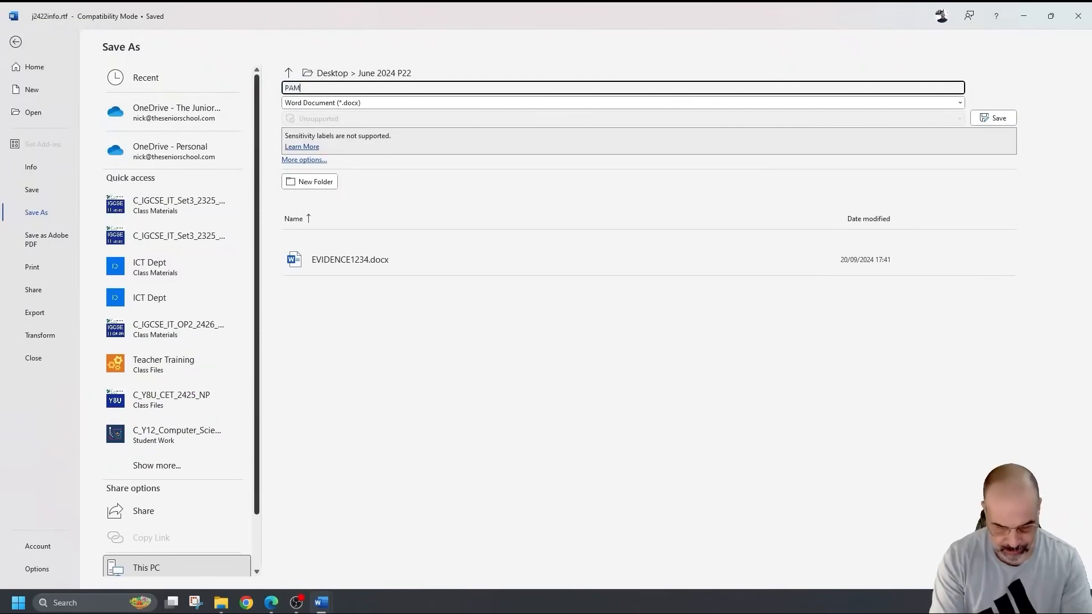
{"action": "type", "text": "PHLET"}
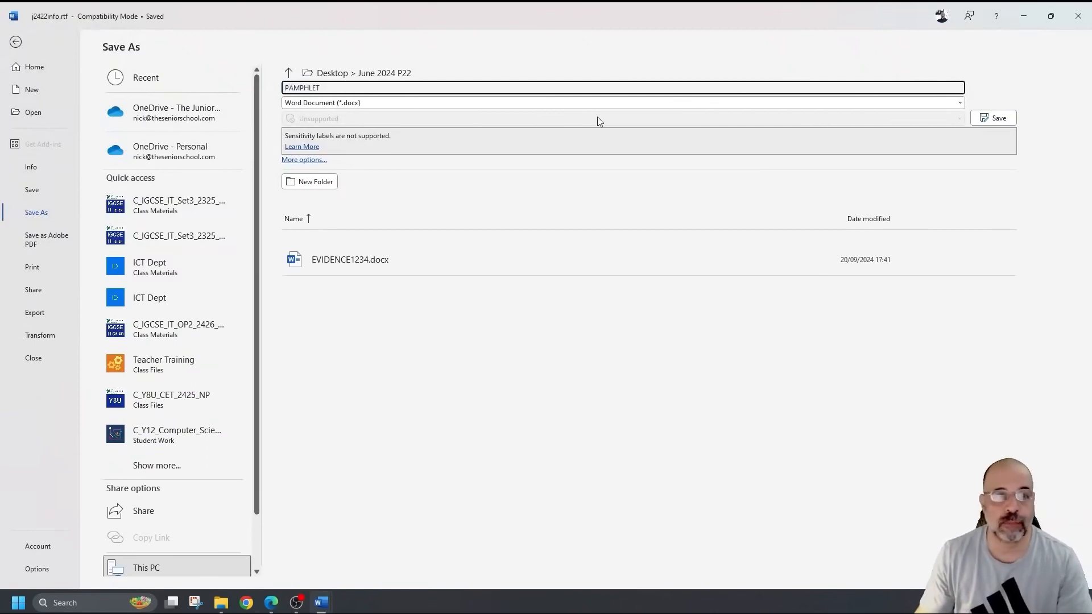
{"action": "left_click", "coordinate": [994, 117]}
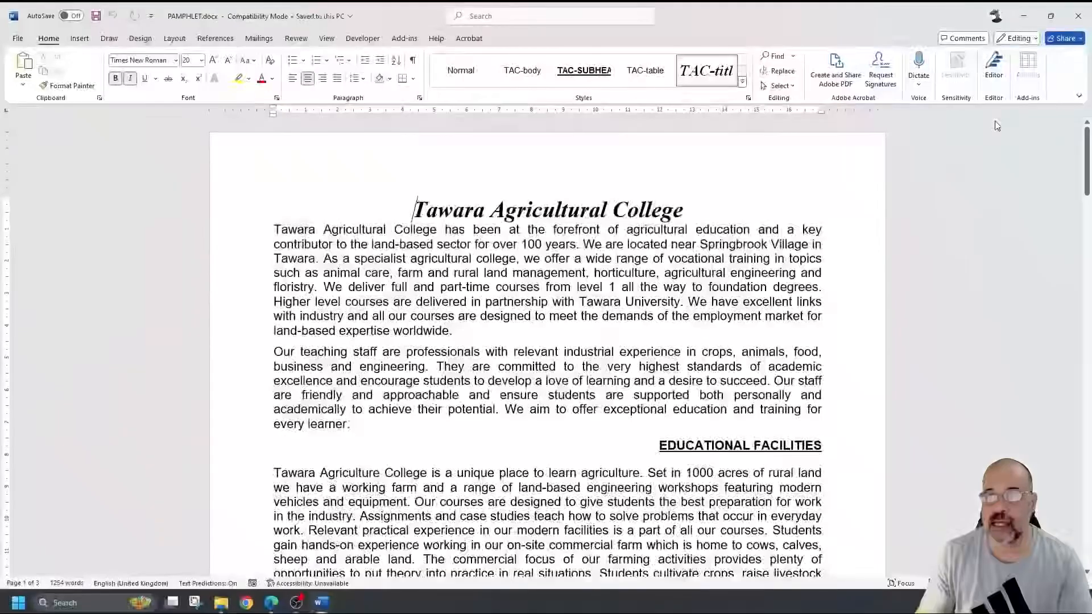
{"action": "left_click", "coordinate": [1024, 16]}
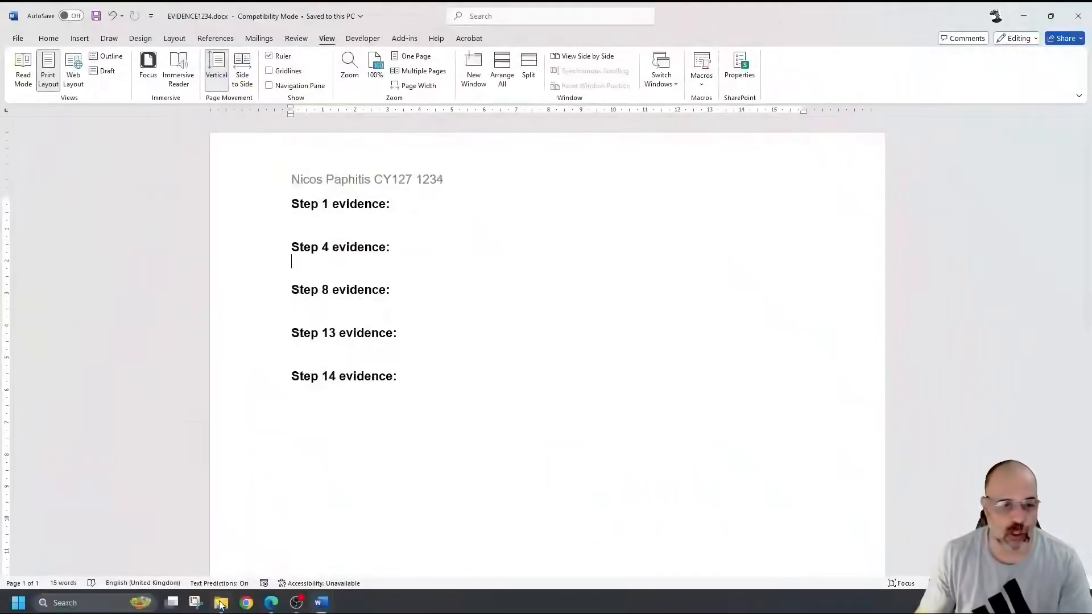
- Snip the June 2024 P22 folder window with PAMPHLET.docx selected
{"action": "left_click", "coordinate": [221, 602]}
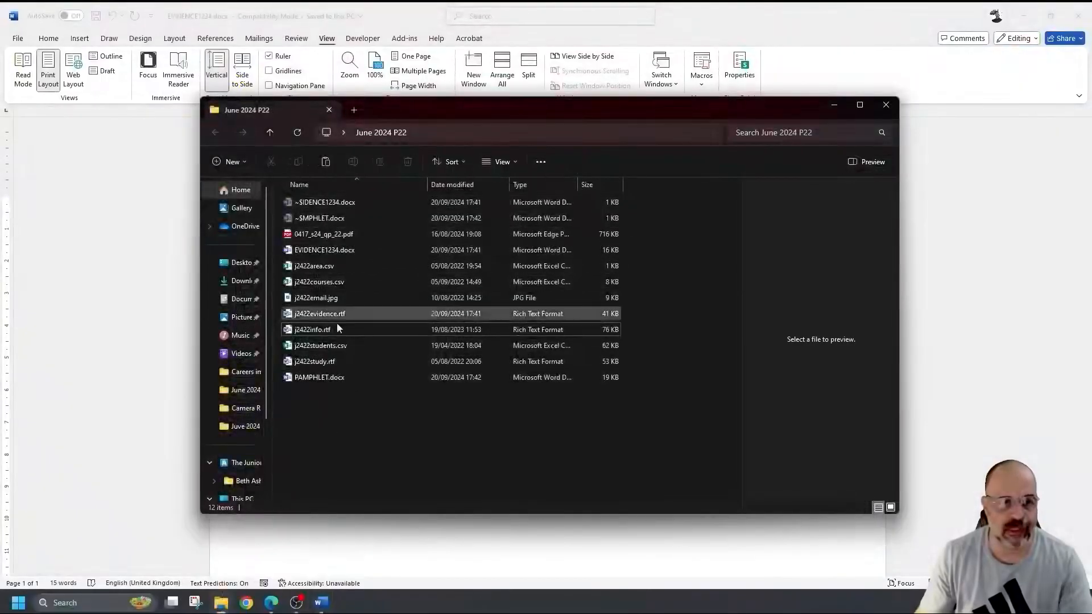
{"action": "left_click", "coordinate": [352, 378]}
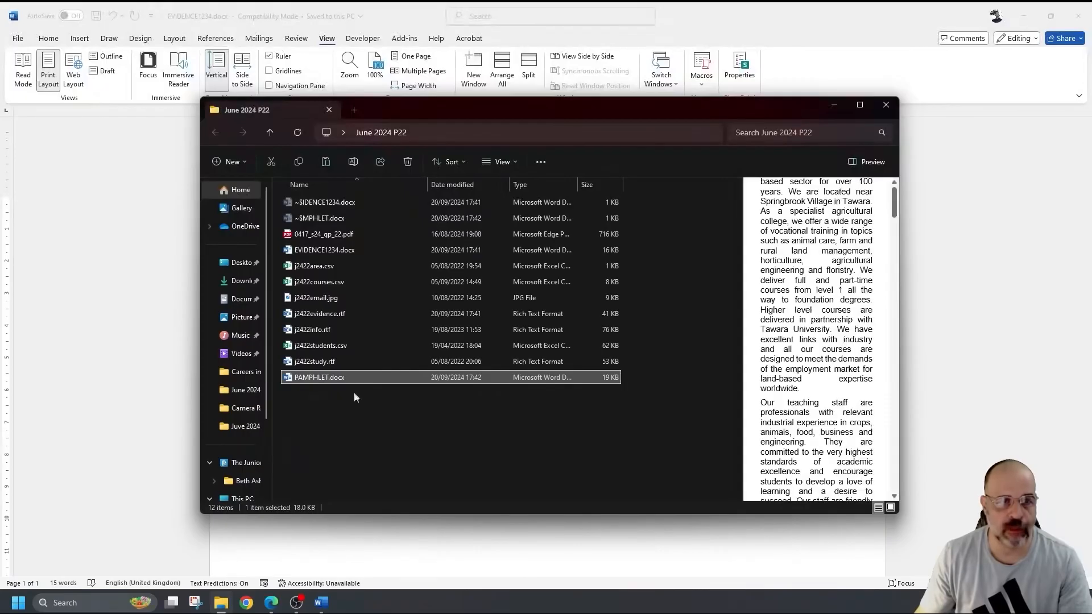
{"action": "left_click", "coordinate": [205, 606]}
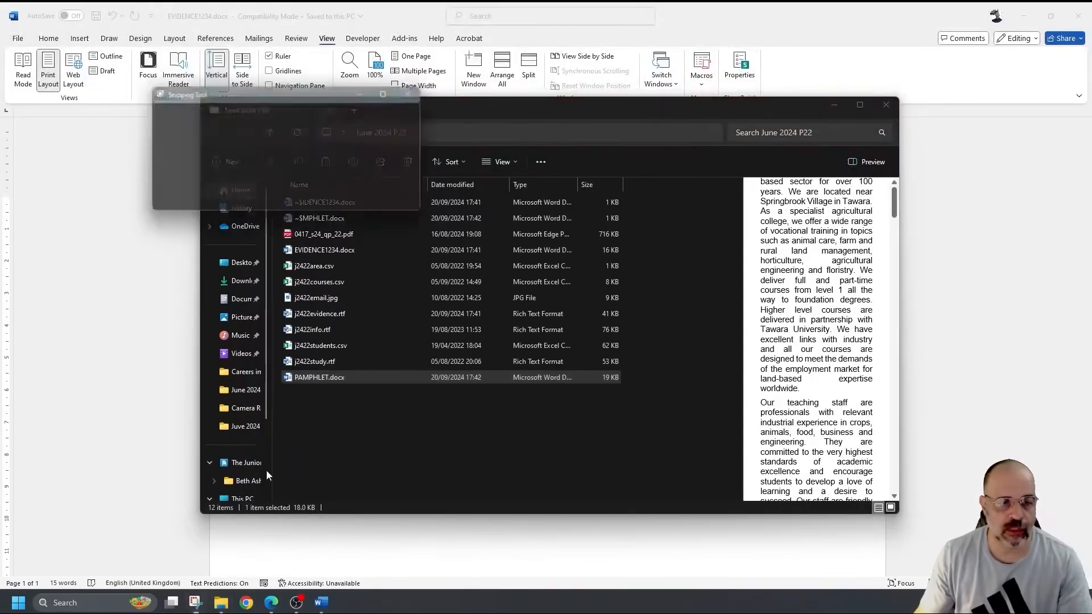
{"action": "left_click", "coordinate": [179, 116]}
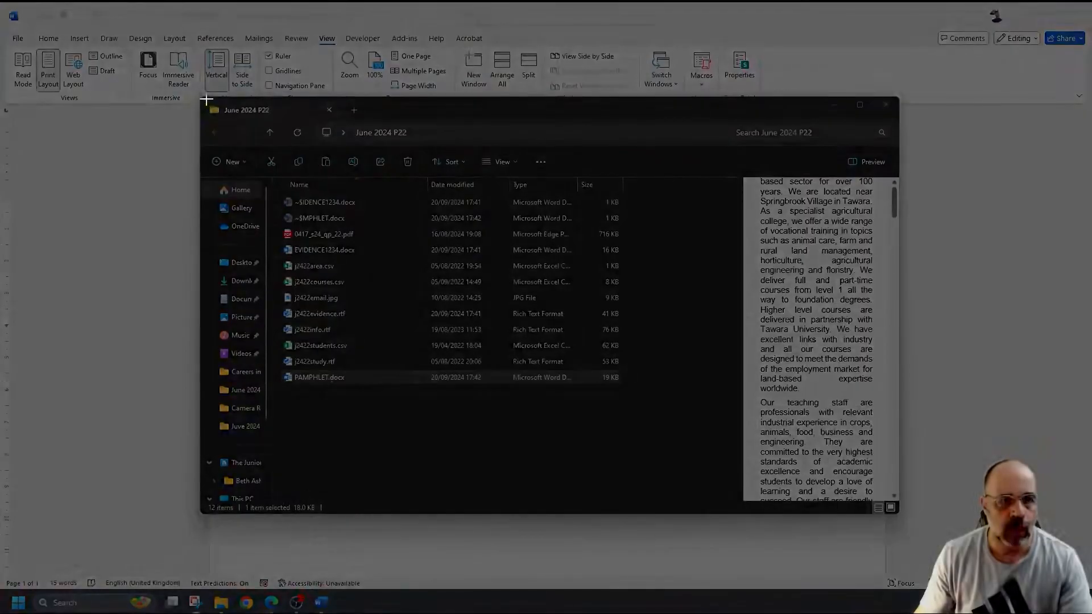
{"action": "left_click_drag", "start_coordinate": [206, 100], "coordinate": [660, 393]}
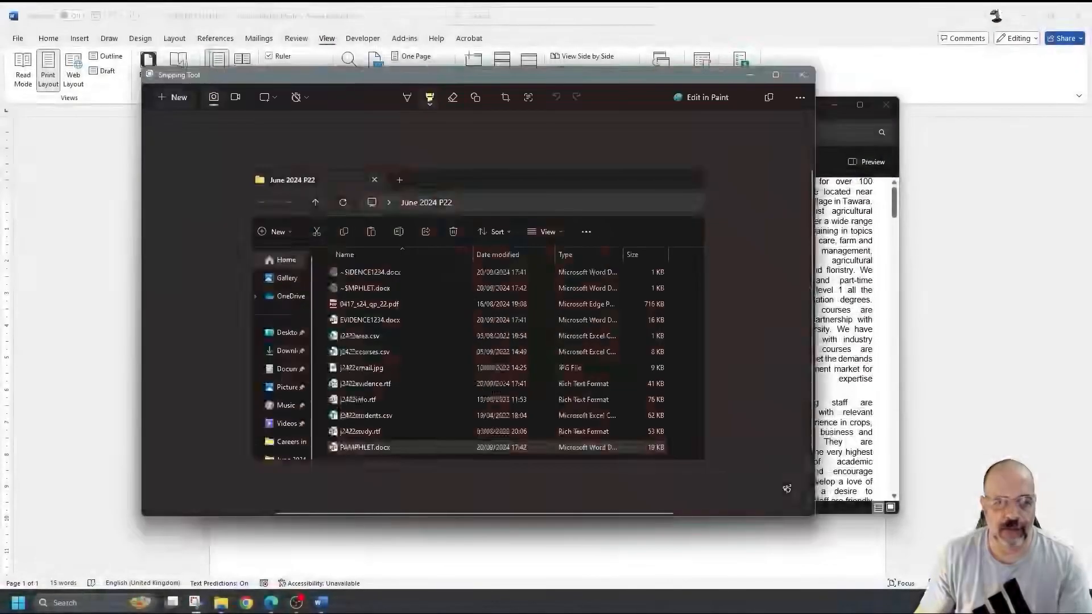
- Paste the folder screenshot under Step 1 in EVIDENCE1234, shrink it, and save
{"action": "mouse_move", "coordinate": [319, 604]}
{"action": "left_click", "coordinate": [270, 511]}
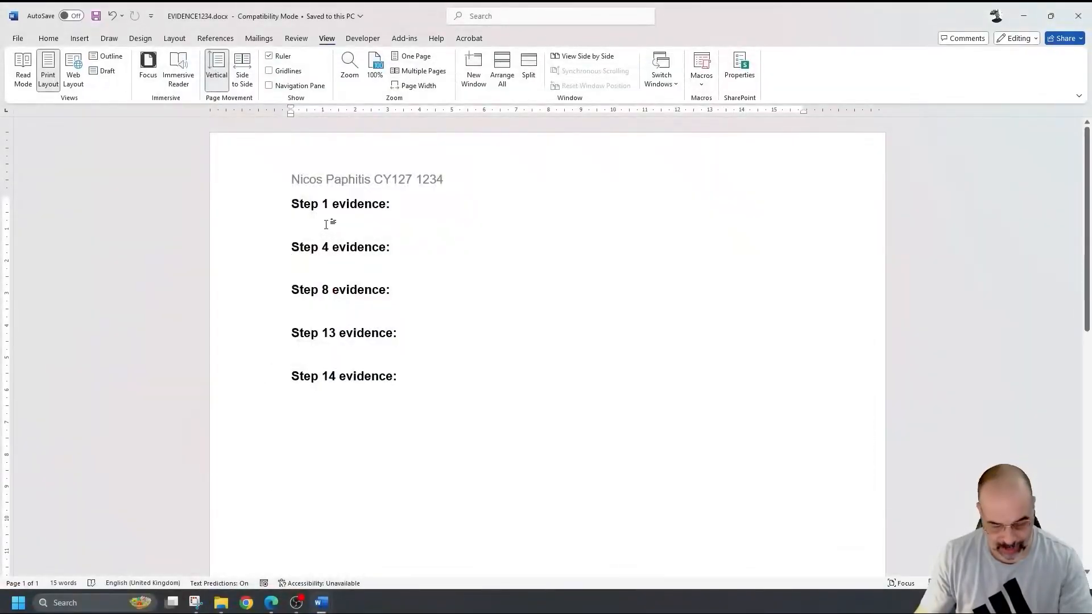
{"action": "key", "text": "ctrl+v"}
{"action": "left_click", "coordinate": [799, 534]}
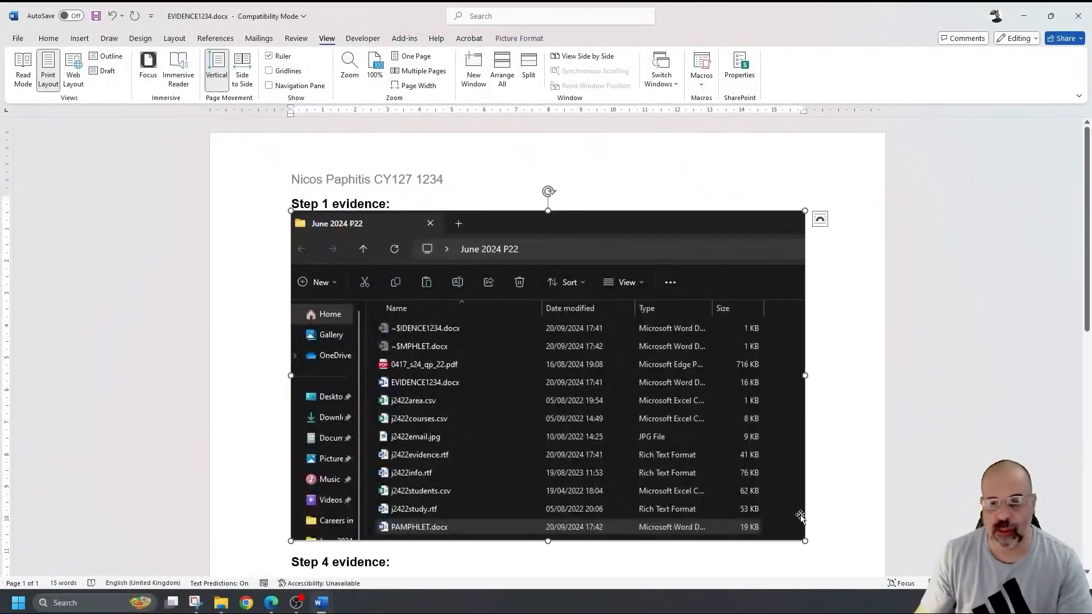
{"action": "left_click_drag", "start_coordinate": [799, 538], "coordinate": [732, 494]}
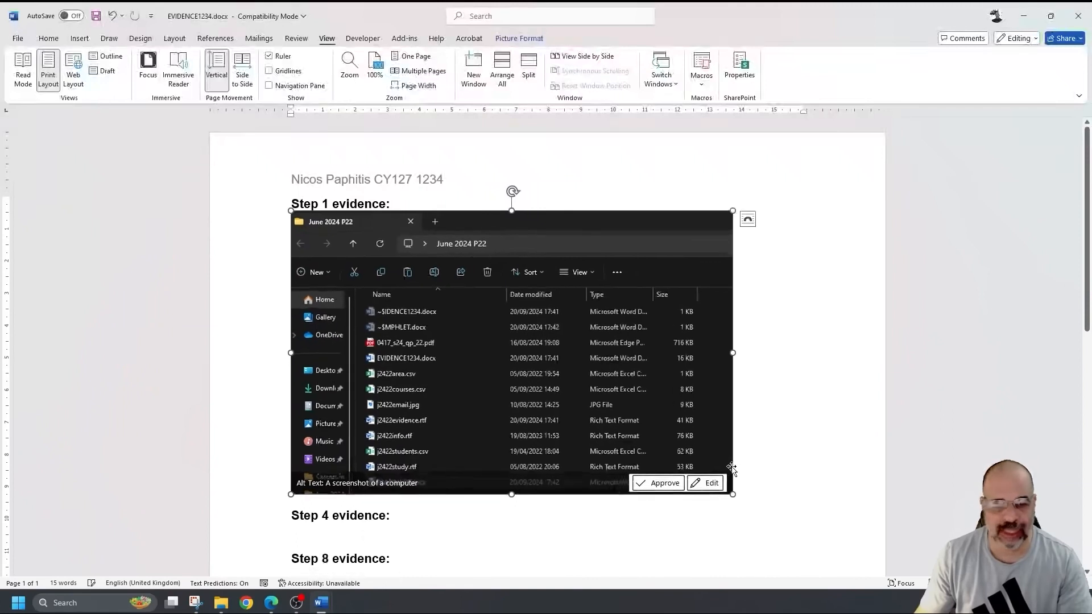
{"action": "left_click", "coordinate": [798, 427]}
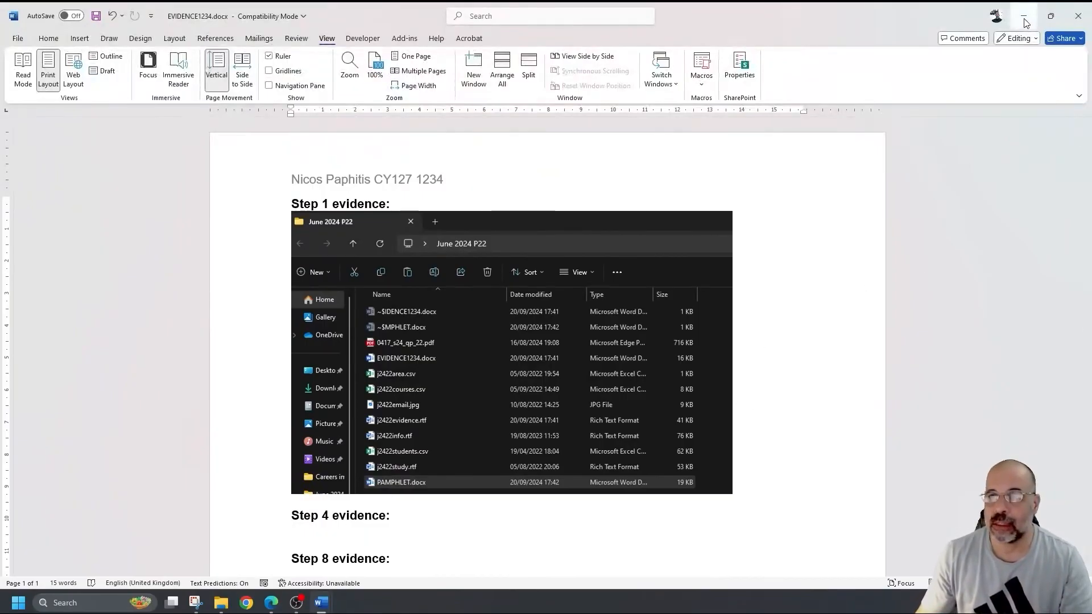
{"action": "key", "text": "ctrl+s"}
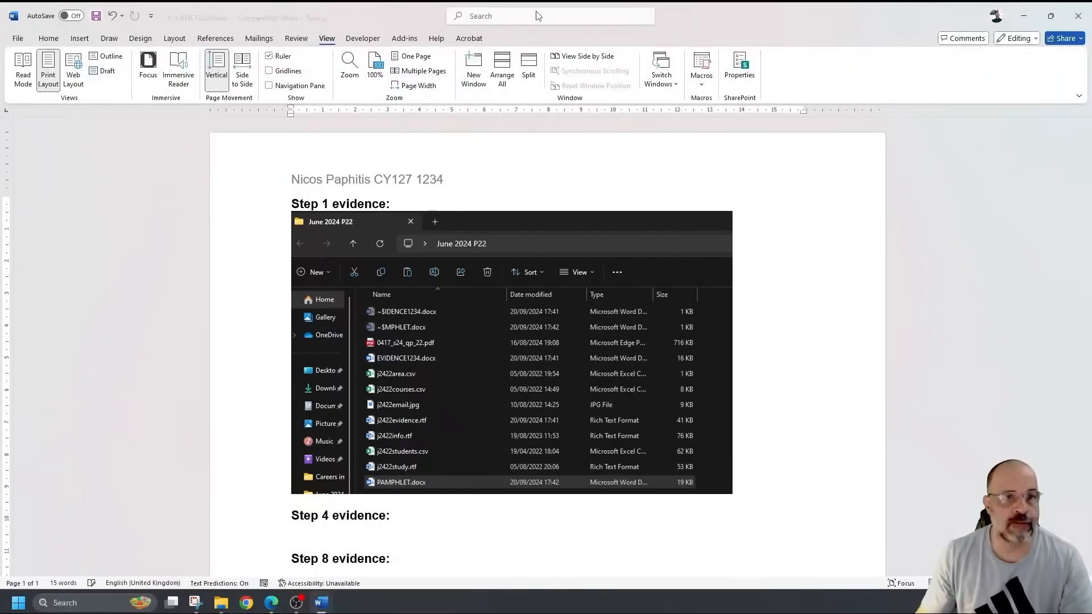
{"action": "left_click", "coordinate": [1023, 15]}
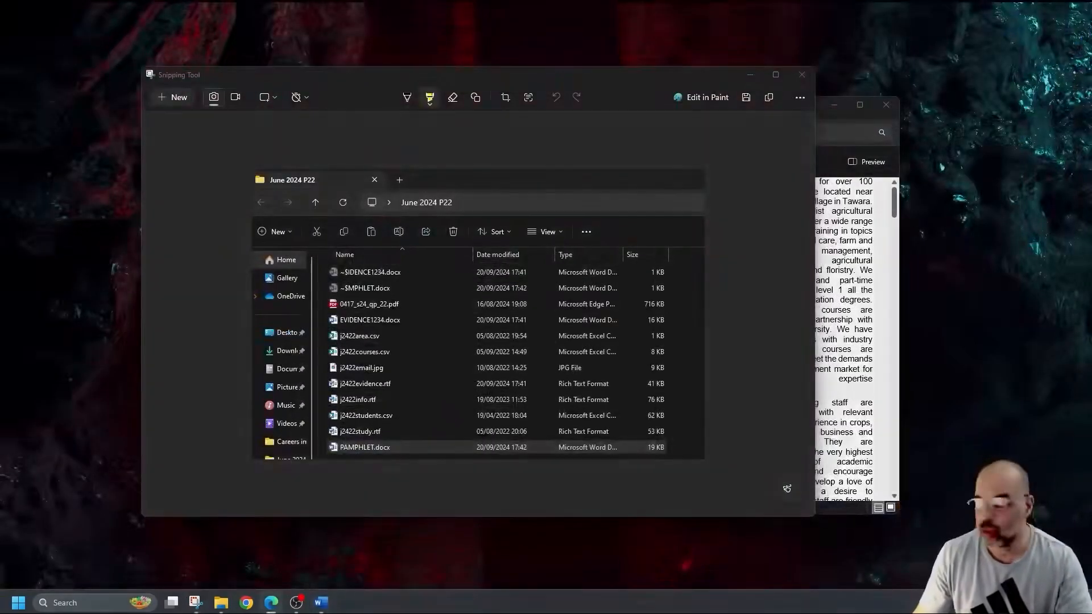
{"action": "key", "text": "alt+Tab"}
- Scroll to Task 2 on page 3 and copy the wording 'Information updated by:'
{"action": "scroll", "coordinate": [533, 277], "scroll_direction": "down", "scroll_amount": 10}
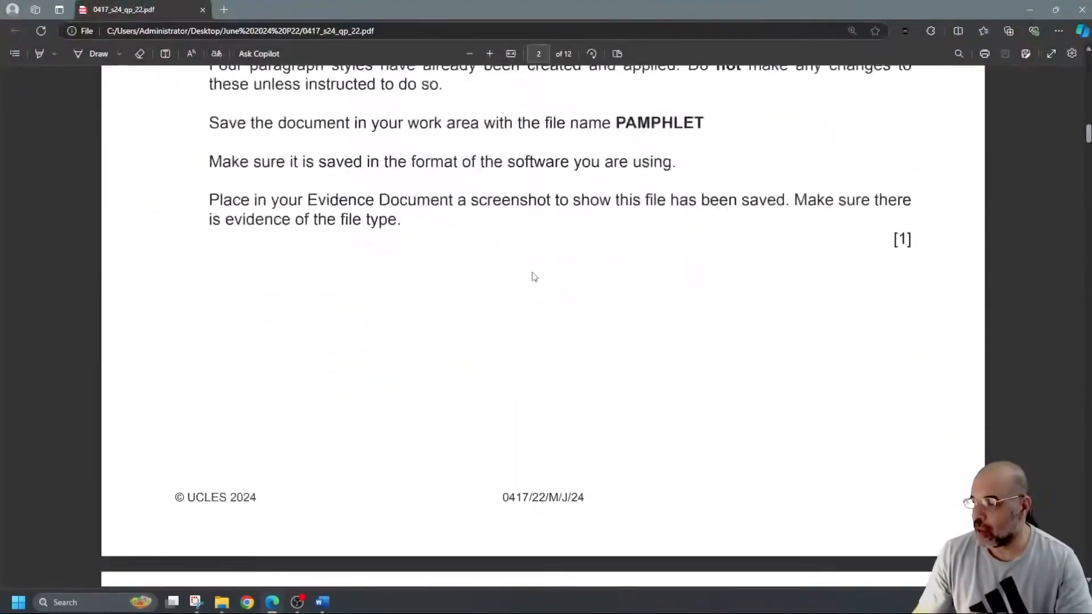
{"action": "scroll", "coordinate": [533, 277], "scroll_direction": "down", "scroll_amount": 4}
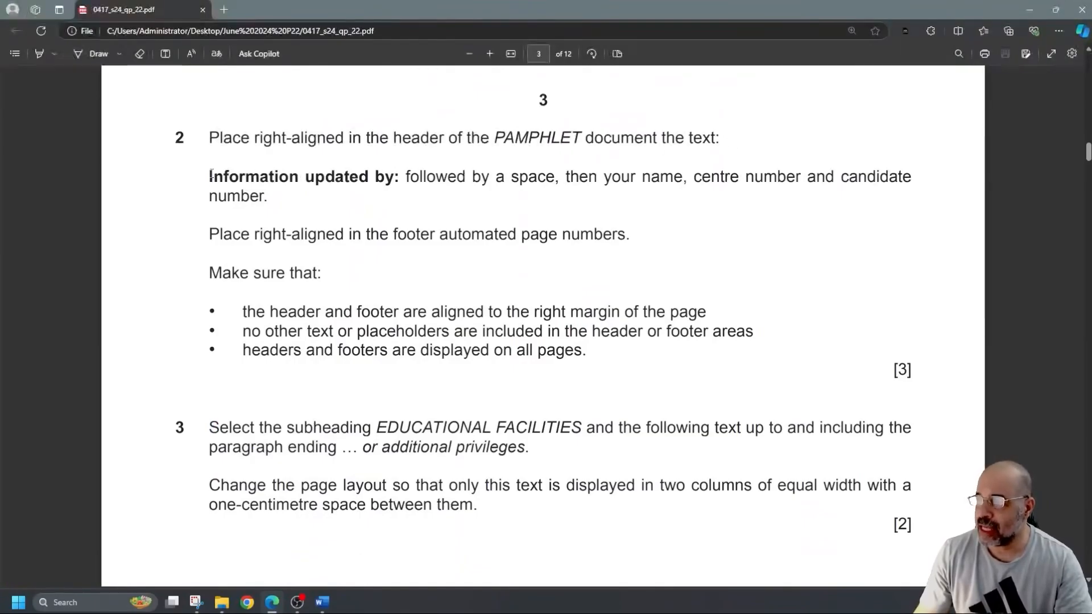
{"action": "left_click_drag", "start_coordinate": [211, 175], "coordinate": [397, 183]}
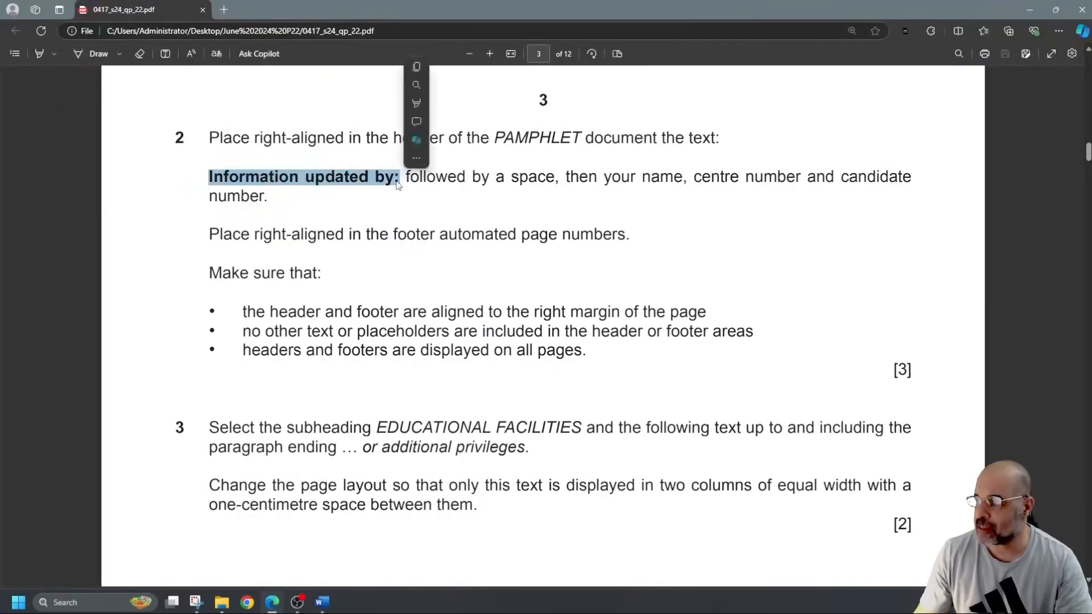
{"action": "key", "text": "ctrl+c"}
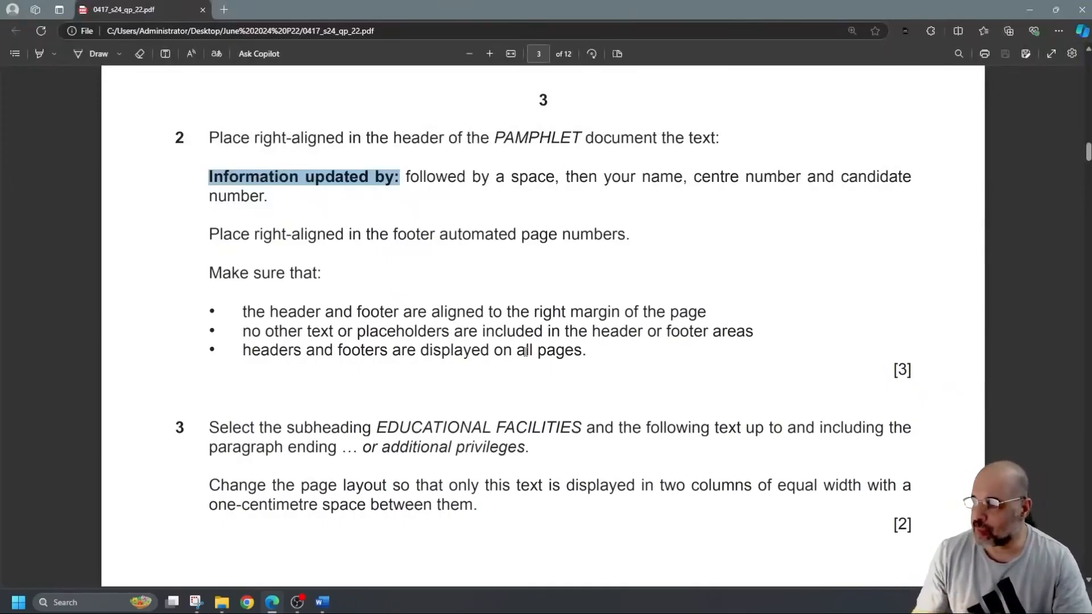
{"action": "left_click", "coordinate": [69, 344]}
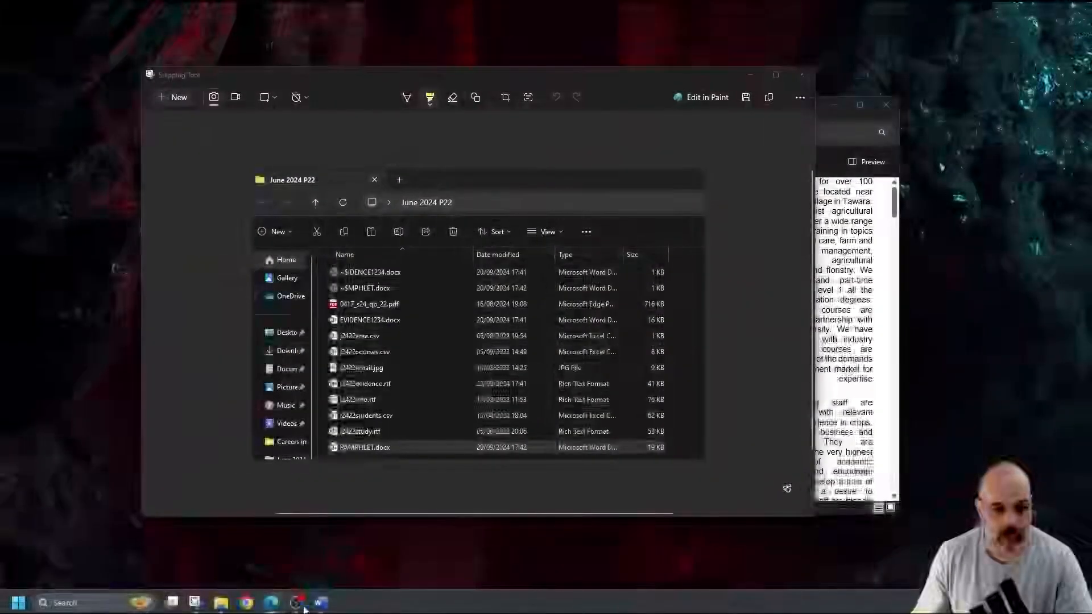
- Open the PAMPHLET header for editing and set it to right alignment
{"action": "mouse_move", "coordinate": [319, 604]}
{"action": "left_click", "coordinate": [380, 548]}
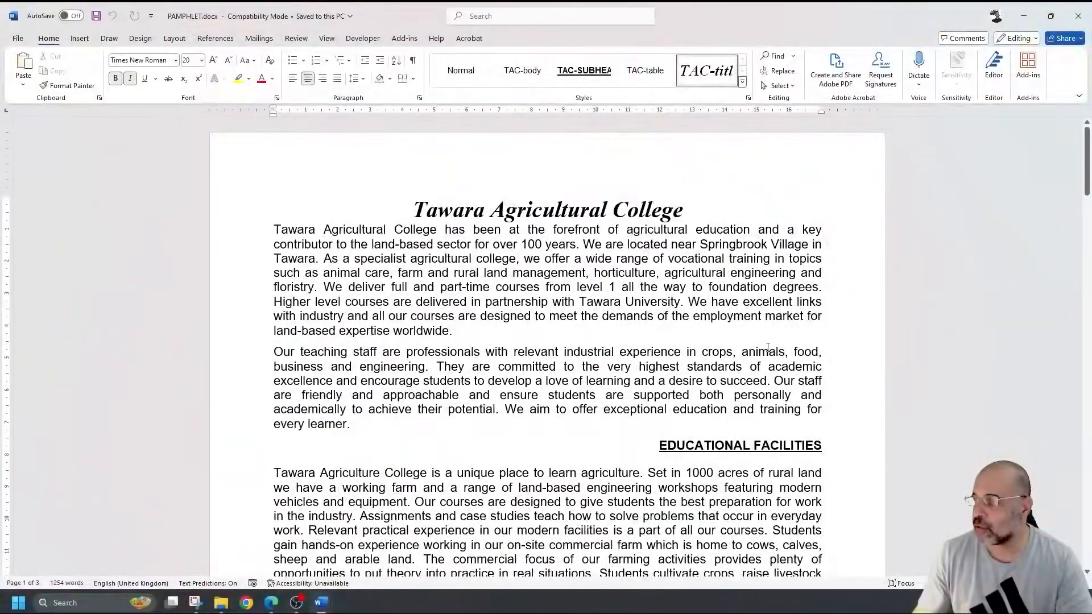
{"action": "double_click", "coordinate": [494, 170]}
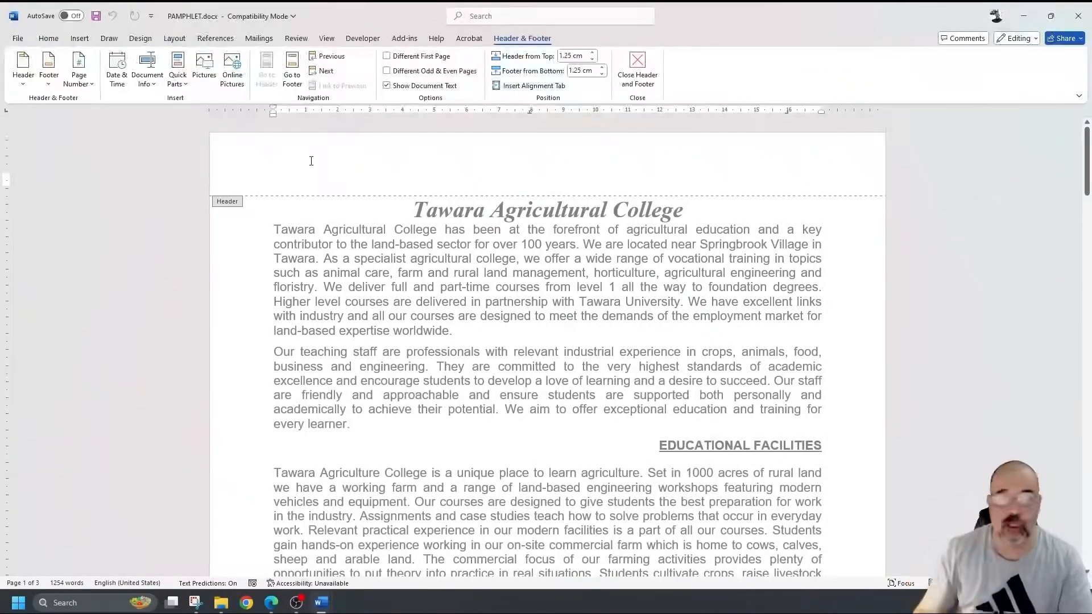
{"action": "left_click", "coordinate": [48, 38]}
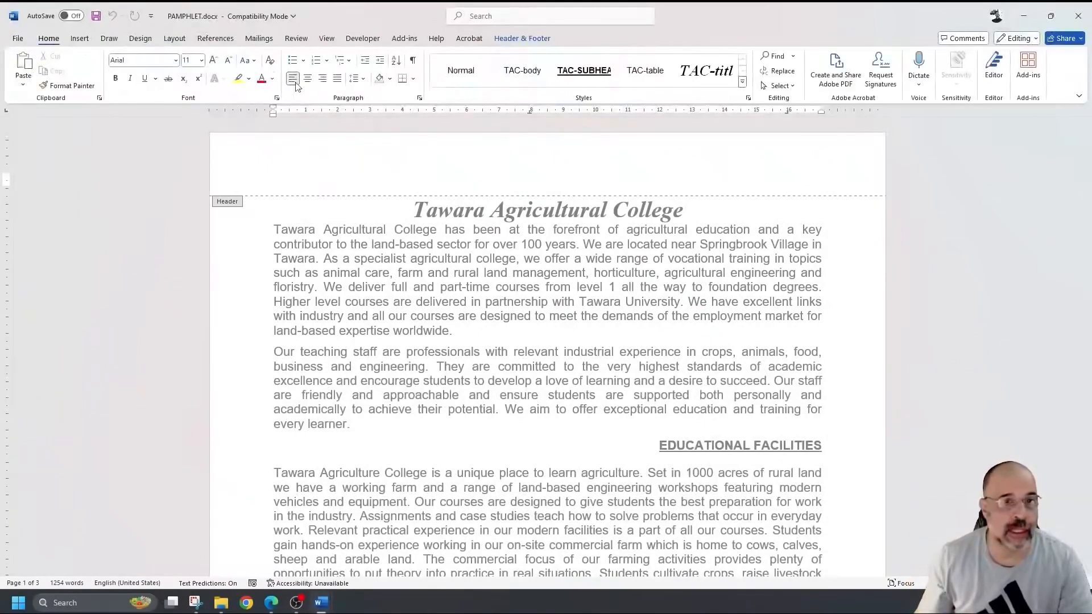
{"action": "left_click", "coordinate": [323, 80]}
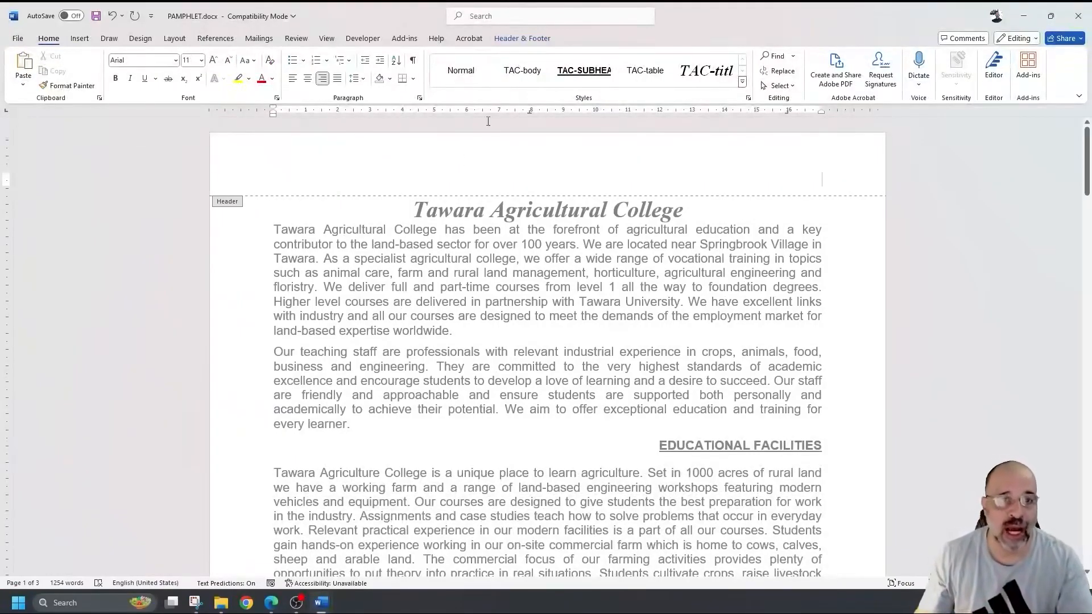
{"action": "left_click", "coordinate": [521, 39]}
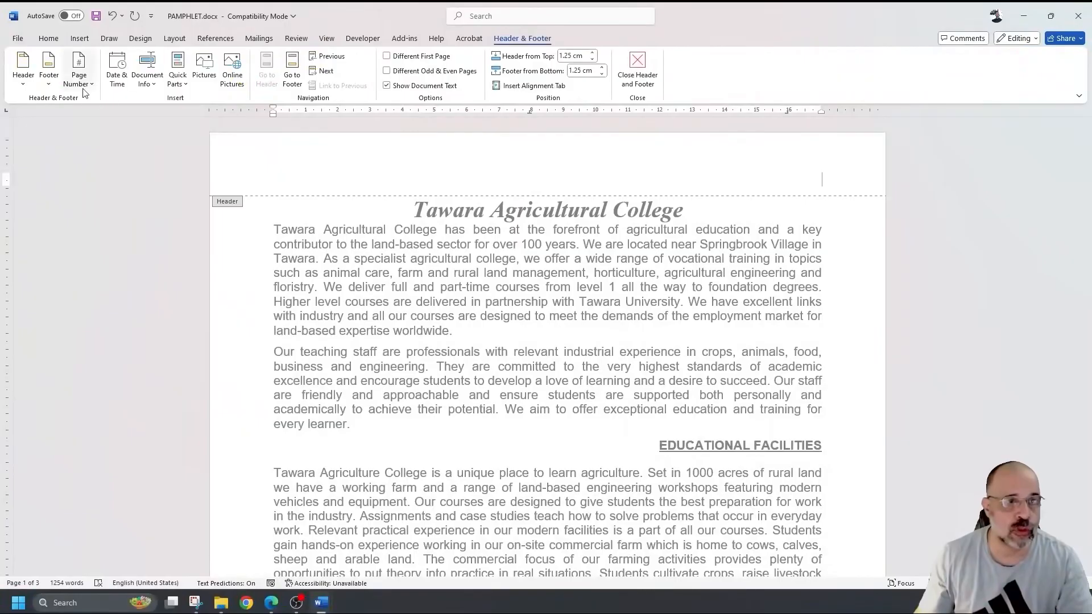
{"action": "left_click", "coordinate": [23, 80]}
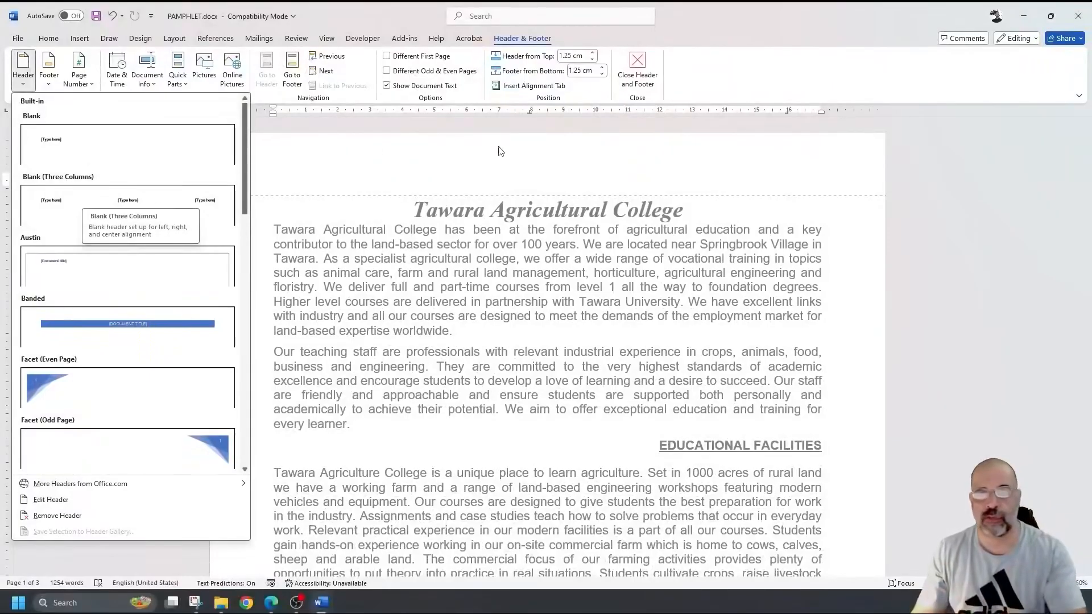
- Enter 'Information updated by:' plus the candidate's name, centre and candidate numbers in the header
{"action": "left_click", "coordinate": [796, 172]}
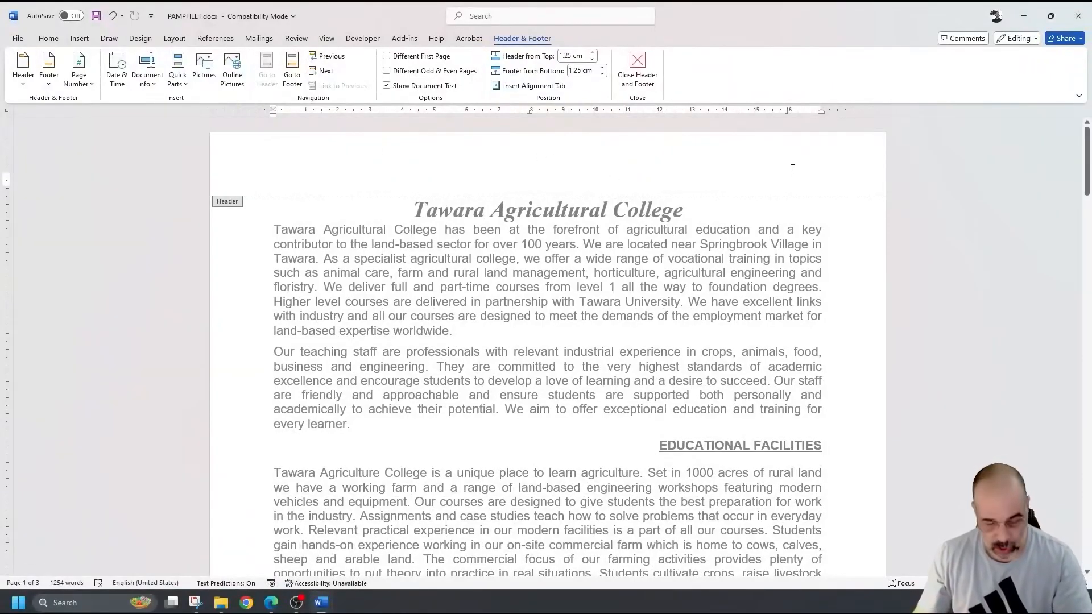
{"action": "key", "text": "ctrl+v"}
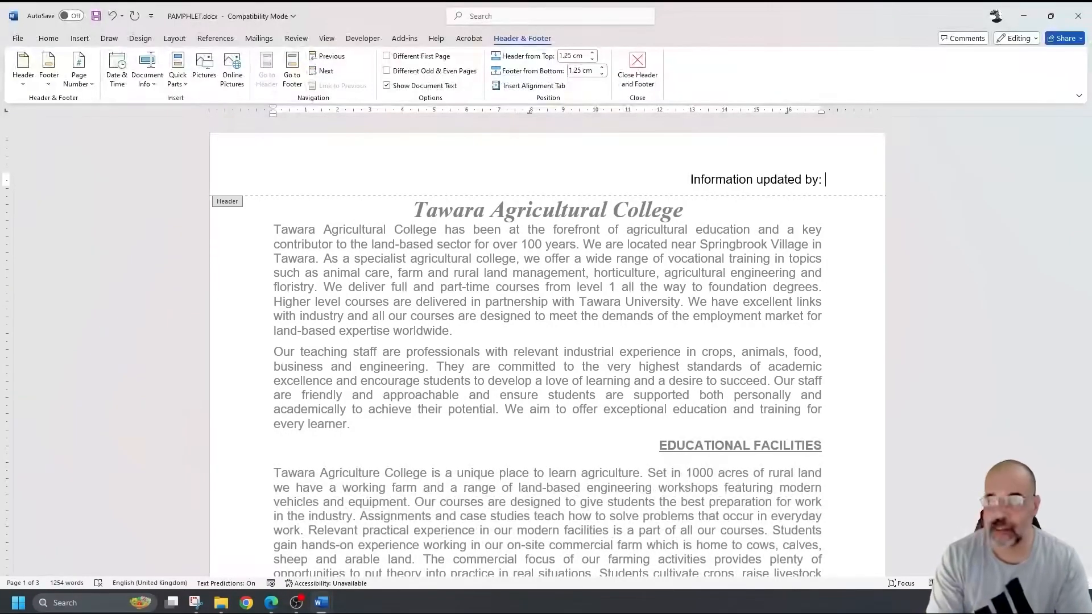
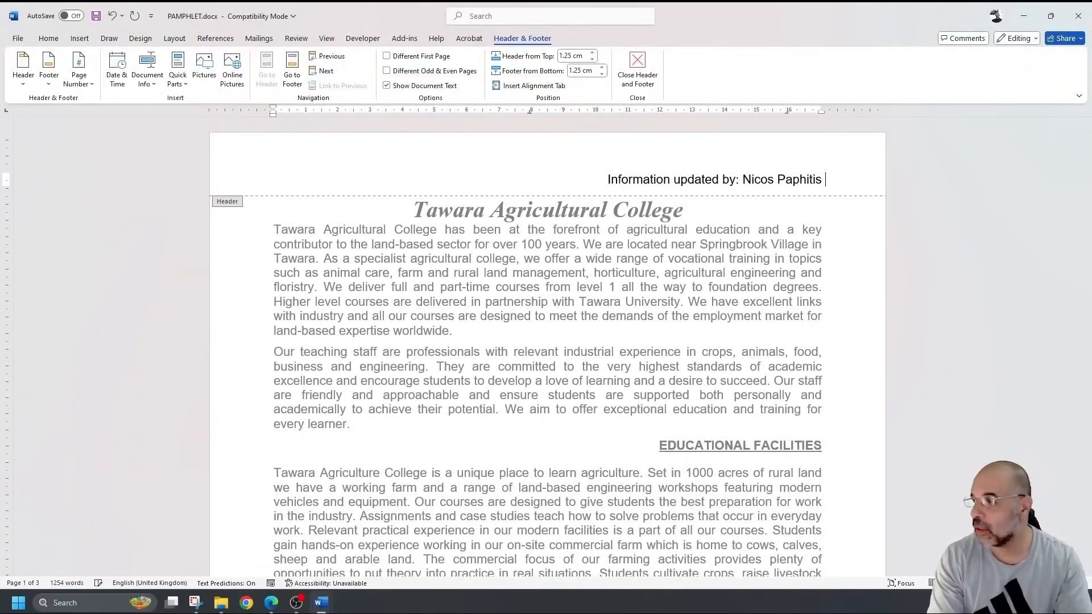
{"action": "type", "text": " CY12"}
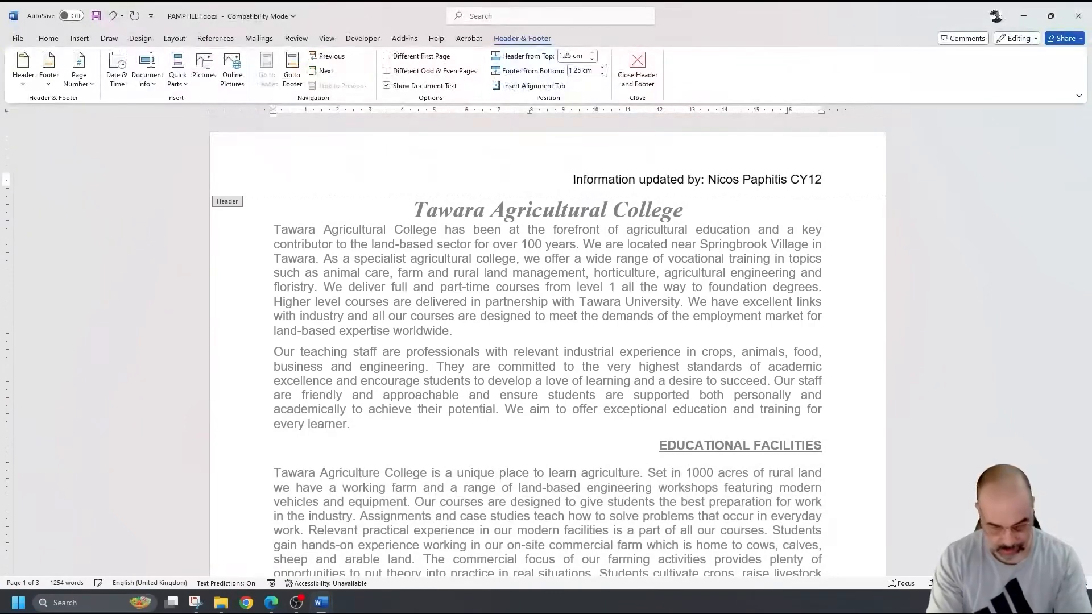
{"action": "type", "text": "7 1234"}
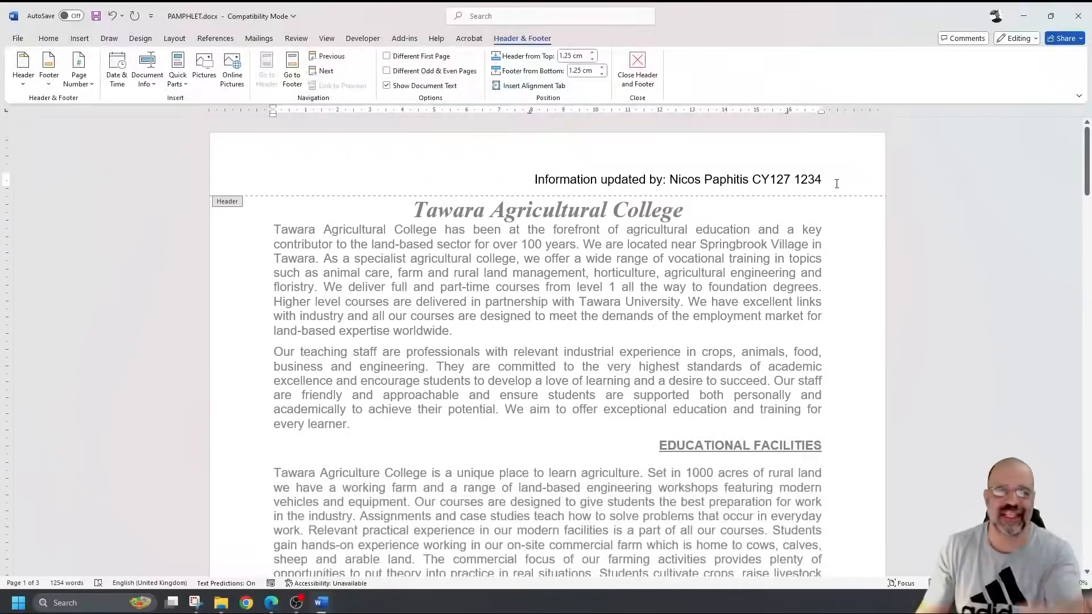
{"action": "scroll", "coordinate": [836, 182], "scroll_direction": "down", "scroll_amount": 7}
{"action": "scroll", "coordinate": [835, 180], "scroll_direction": "up", "scroll_amount": 7}
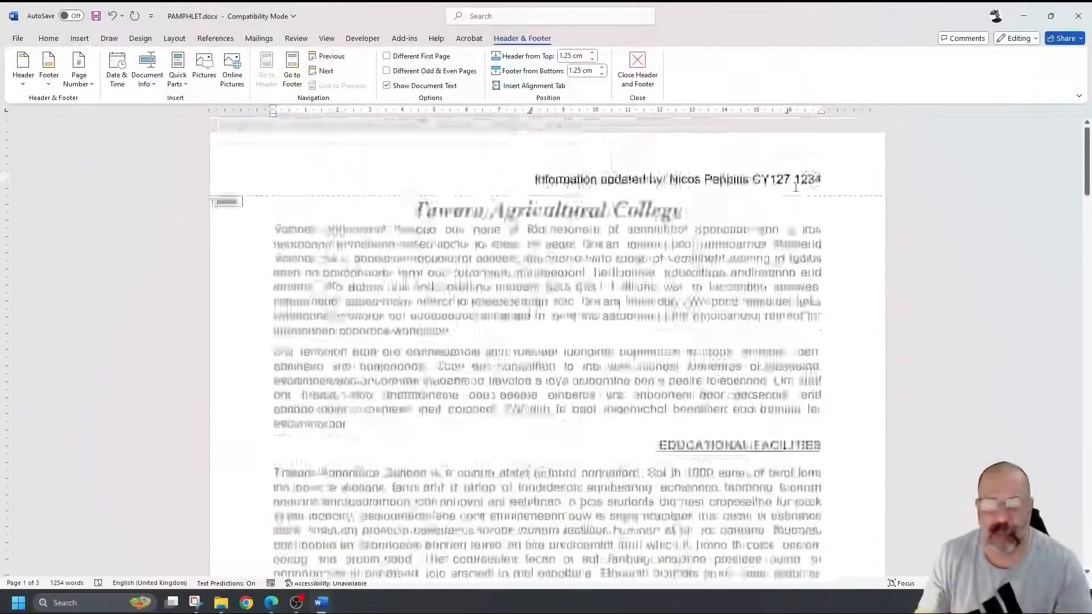
{"action": "left_click_drag", "start_coordinate": [835, 177], "coordinate": [540, 181]}
{"action": "key", "text": "ctrl+c"}
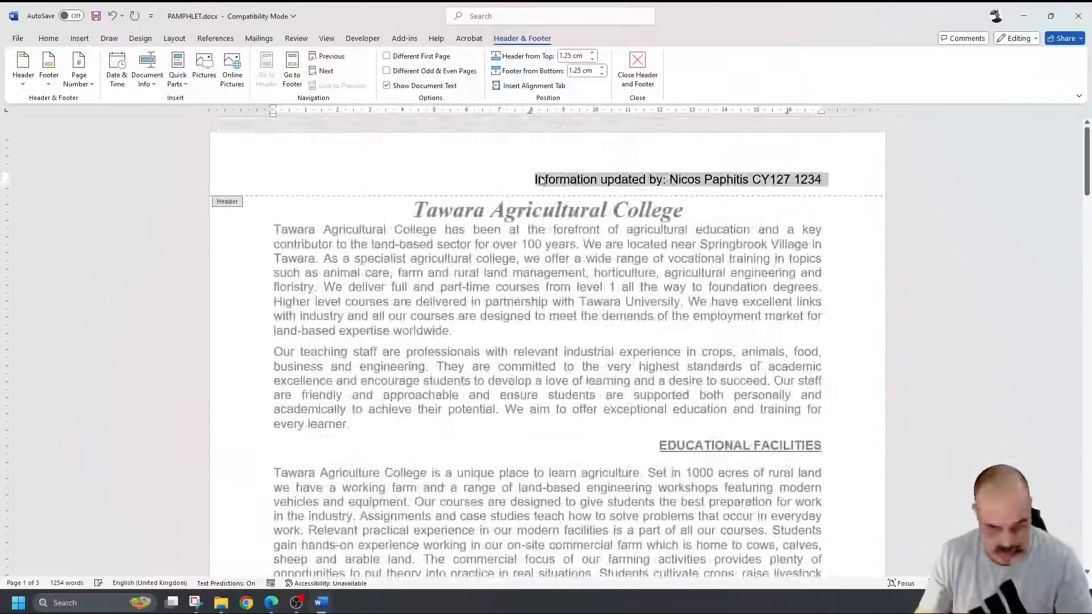
- Apply the Blank (Three Columns) header and paste the header text into its right placeholder
{"action": "key", "text": "Delete"}
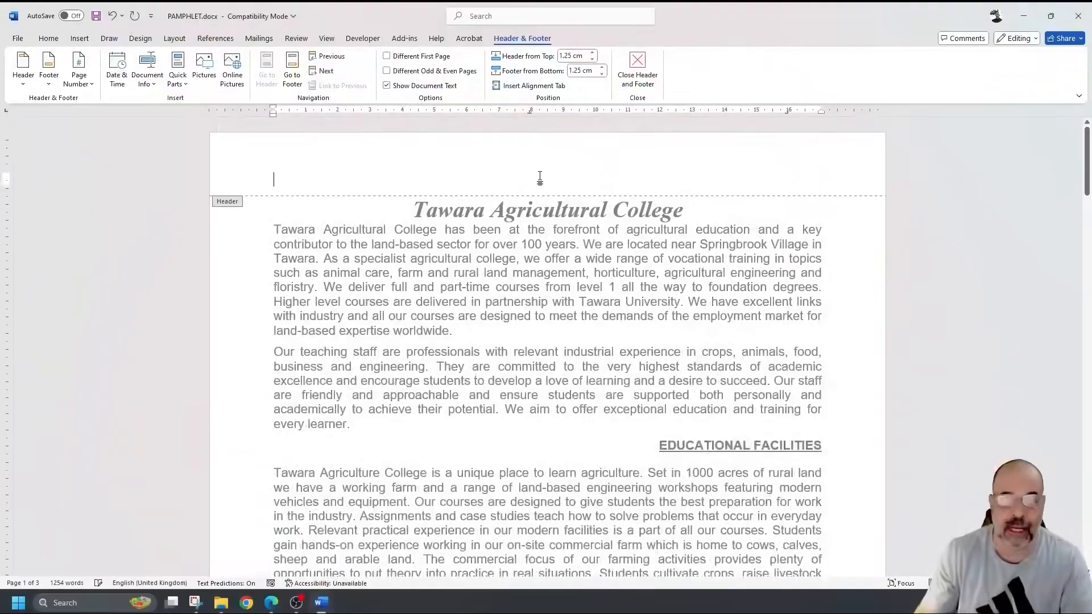
{"action": "left_click", "coordinate": [23, 71]}
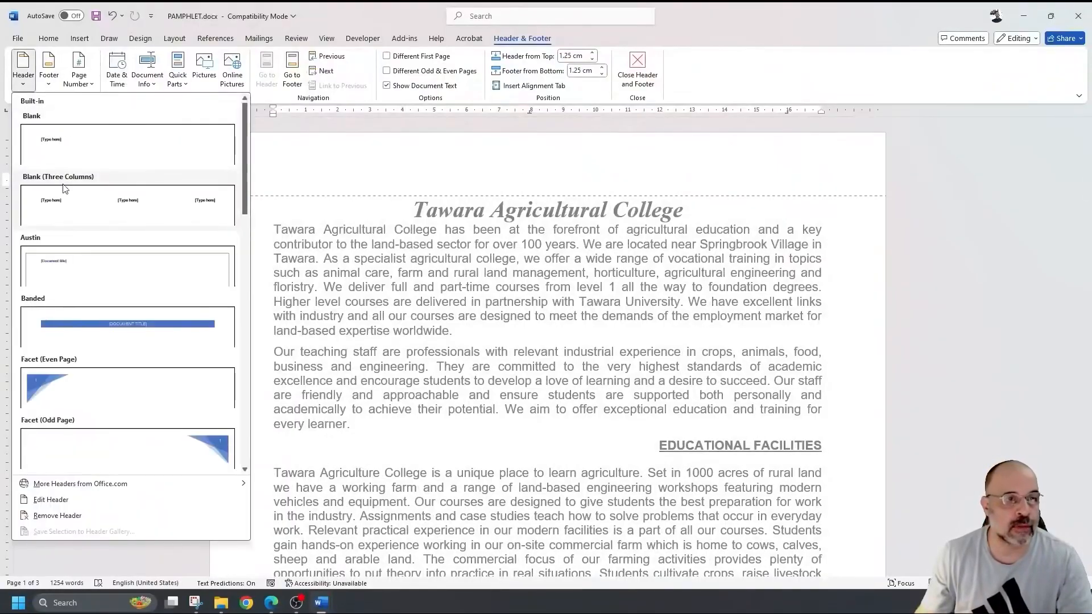
{"action": "left_click", "coordinate": [117, 213]}
{"action": "left_click", "coordinate": [794, 187]}
{"action": "key", "text": "ctrl+v"}
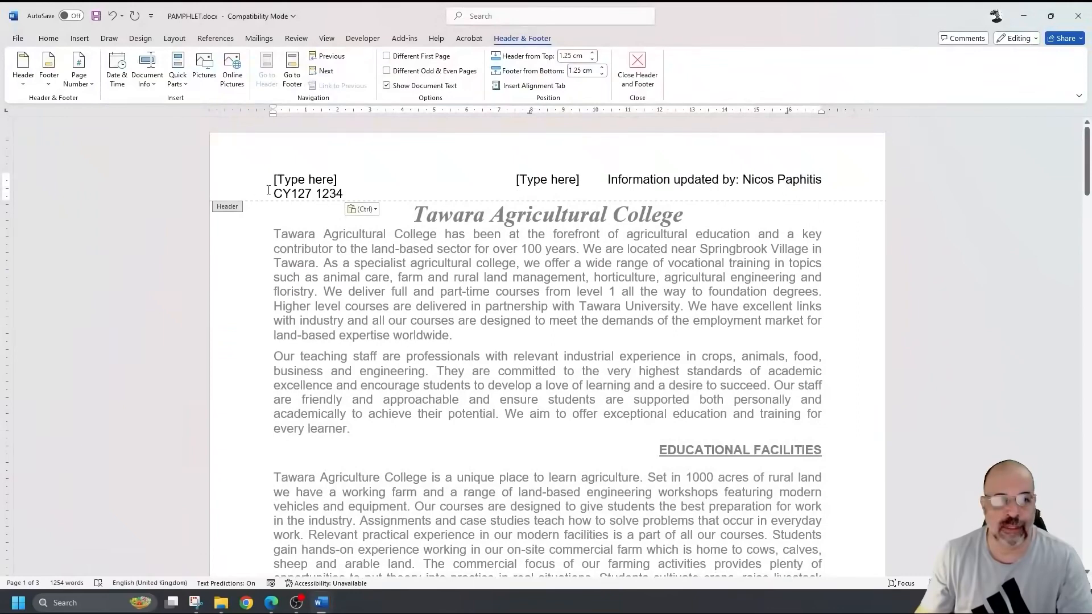
- Delete the leftover tabs and placeholders, leaving one right-aligned header line
{"action": "left_click_drag", "start_coordinate": [278, 191], "coordinate": [352, 193]}
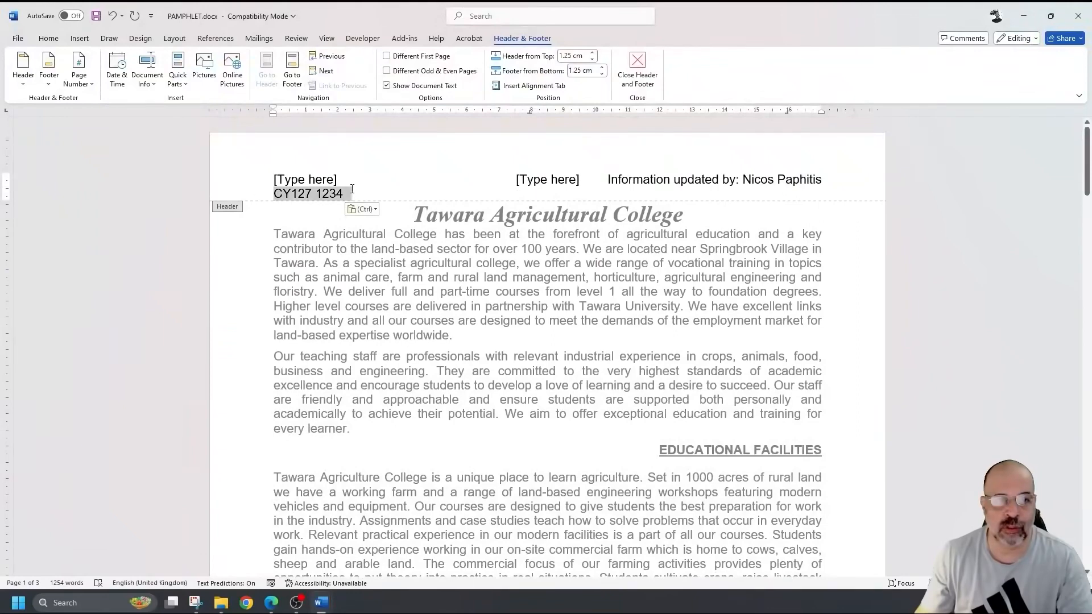
{"action": "left_click", "coordinate": [628, 197]}
{"action": "key", "text": "BackSpace"}
{"action": "key", "text": "BackSpace"}
{"action": "key", "text": "BackSpace"}
{"action": "key", "text": "BackSpace"}
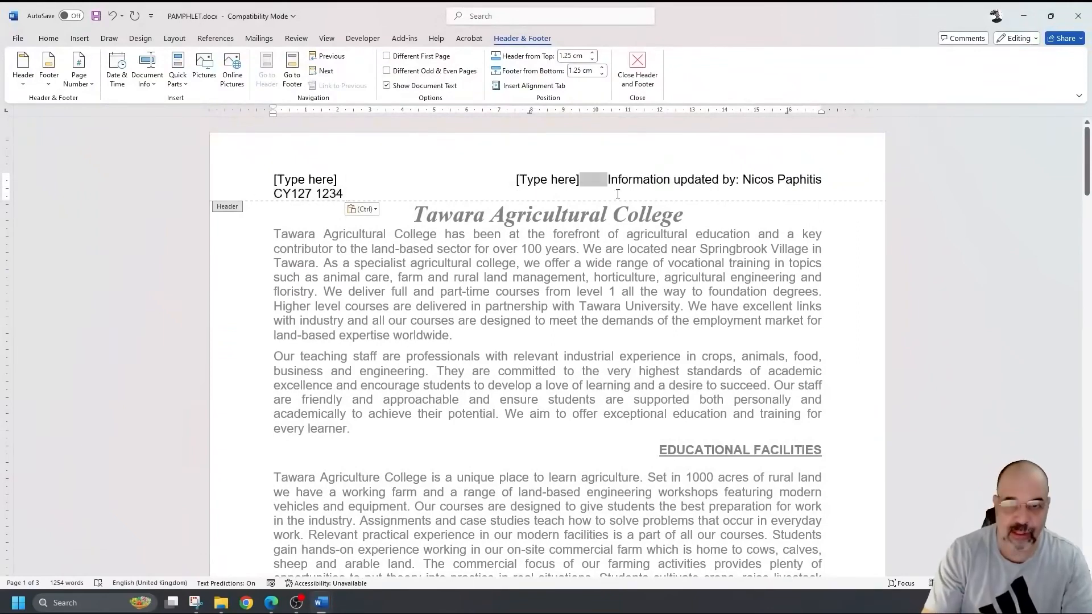
{"action": "key", "text": "BackSpace"}
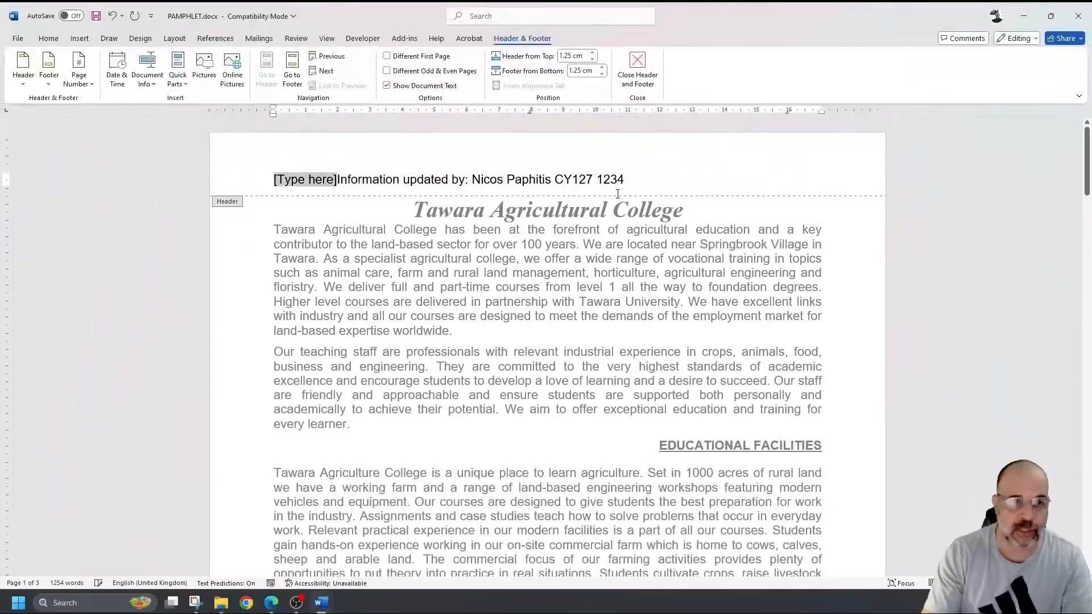
{"action": "key", "text": "BackSpace"}
{"action": "left_click", "coordinate": [49, 38]}
{"action": "left_click", "coordinate": [323, 79]}
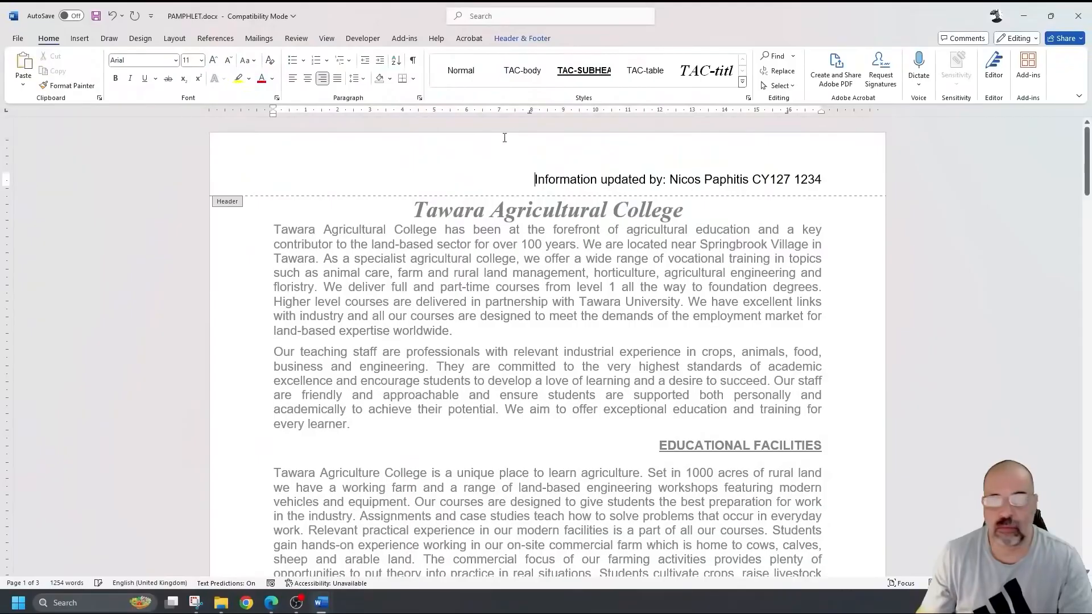
{"action": "scroll", "coordinate": [676, 284], "scroll_direction": "down", "scroll_amount": 10}
{"action": "scroll", "coordinate": [681, 248], "scroll_direction": "down", "scroll_amount": 3}
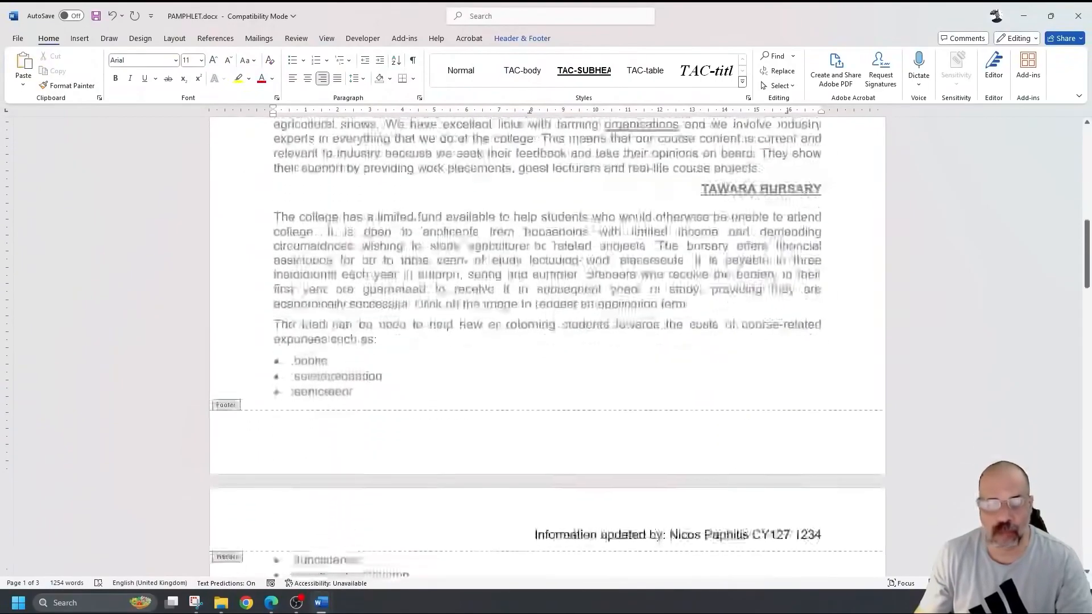
- Apply a Blank (Three Columns) footer and insert a plain page number in its right placeholder
{"action": "left_click", "coordinate": [639, 444]}
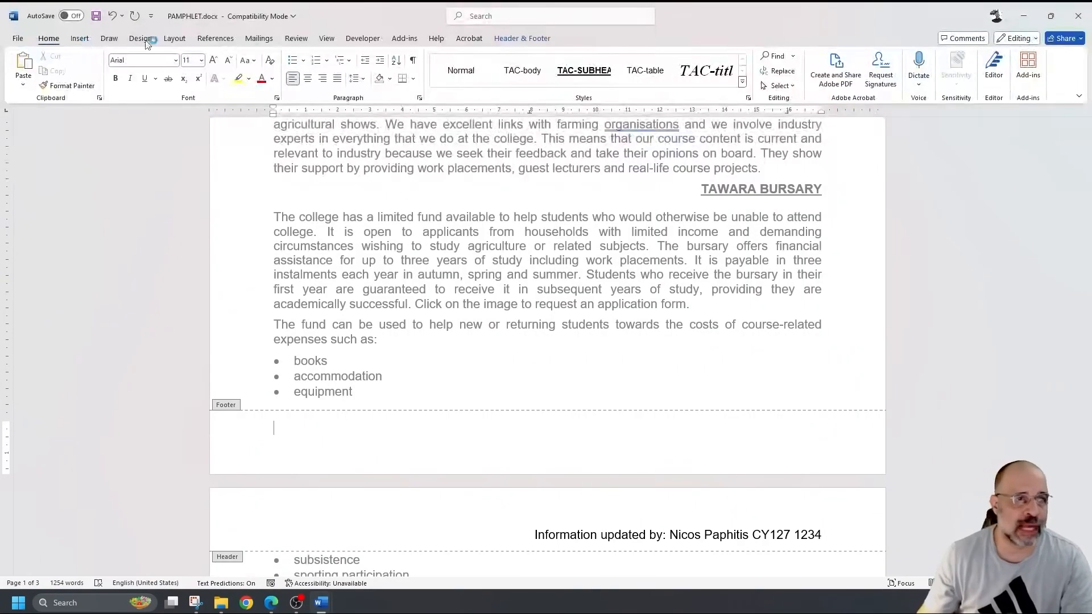
{"action": "left_click", "coordinate": [539, 38]}
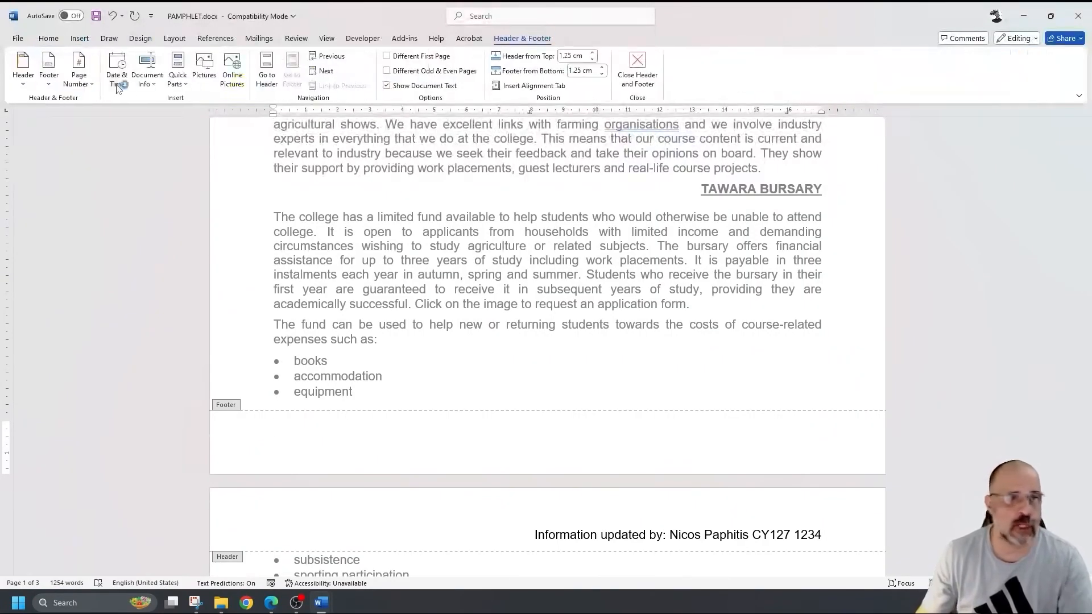
{"action": "left_click", "coordinate": [48, 67]}
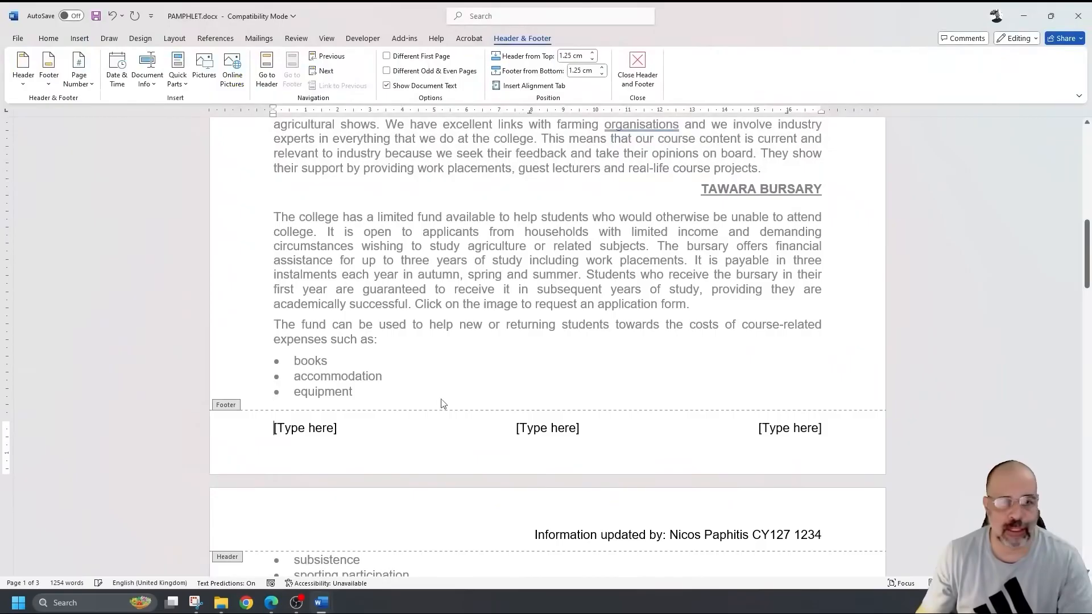
{"action": "left_click", "coordinate": [803, 436]}
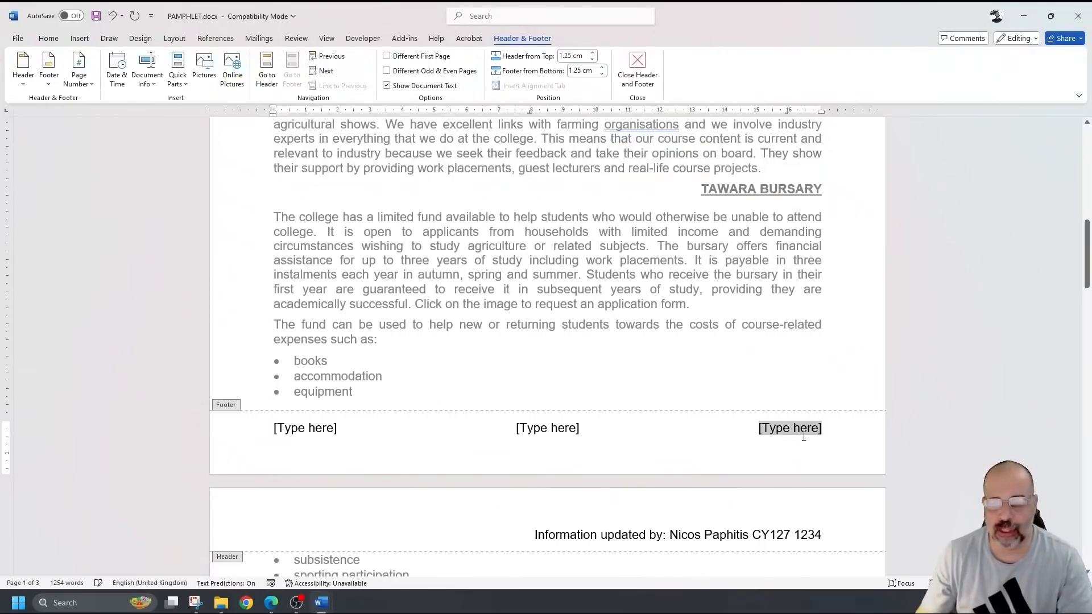
{"action": "left_click", "coordinate": [78, 82]}
{"action": "mouse_move", "coordinate": [106, 153]}
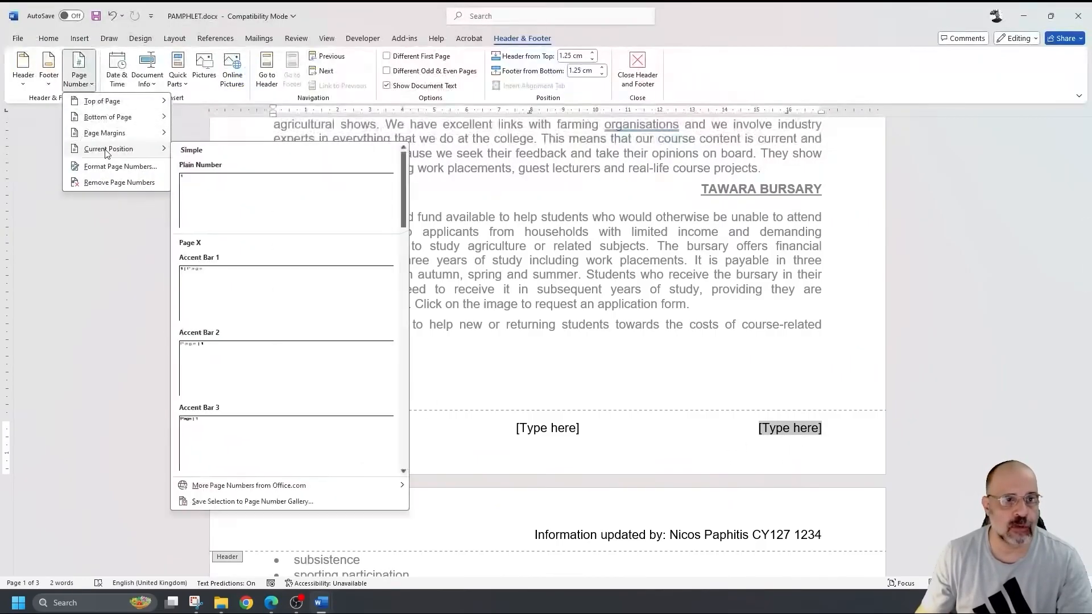
{"action": "left_click", "coordinate": [277, 201]}
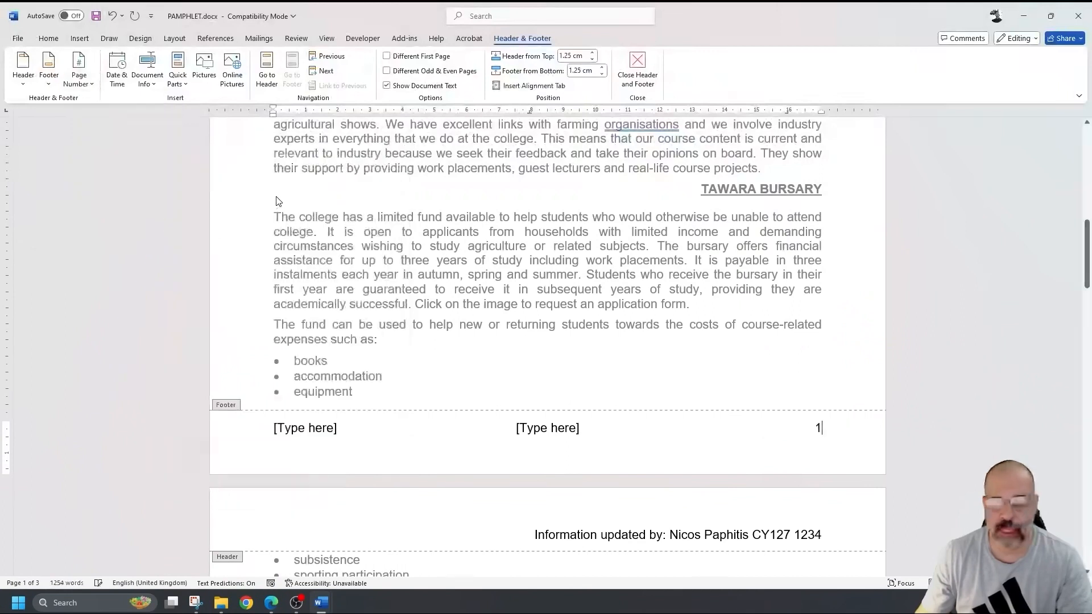
{"action": "left_click", "coordinate": [555, 433]}
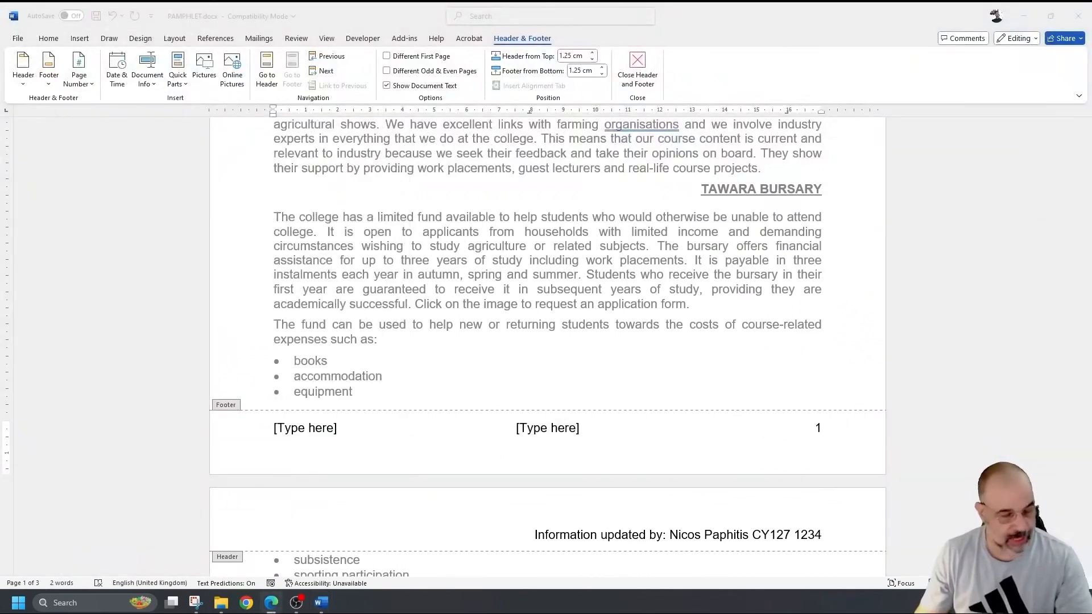
- Check the exam paper's requirement that no placeholders remain in the footer
{"action": "key", "text": "alt+Tab"}
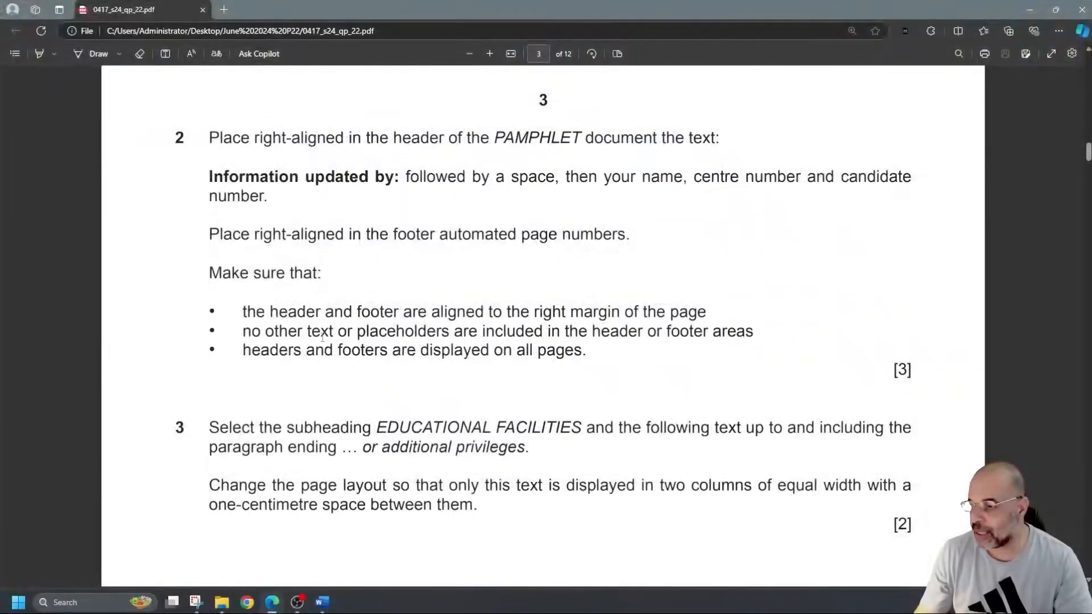
{"action": "left_click_drag", "start_coordinate": [306, 335], "coordinate": [746, 335]}
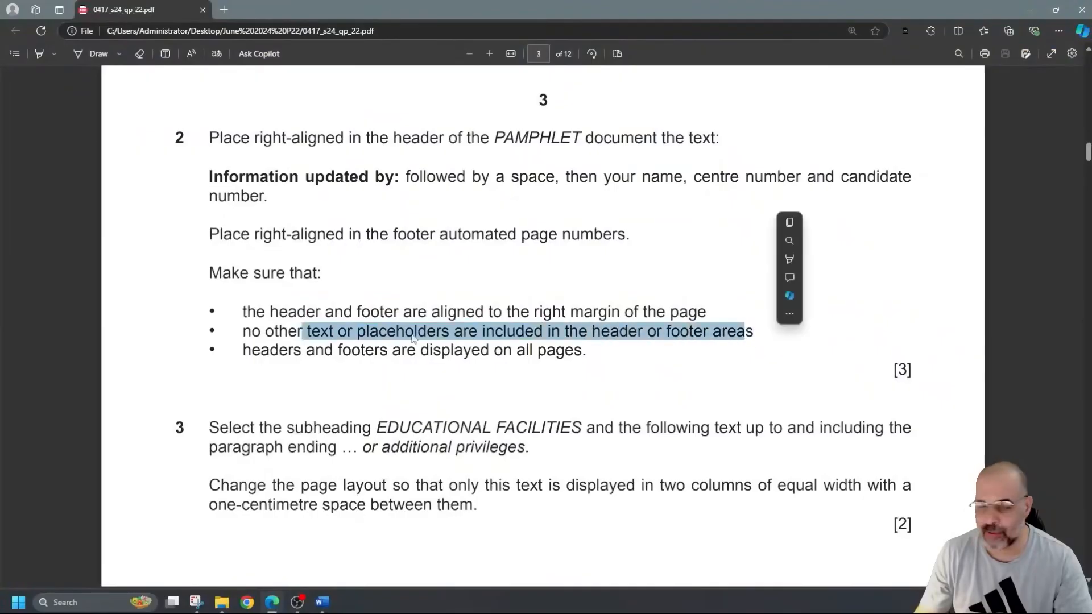
{"action": "left_click", "coordinate": [41, 343]}
{"action": "key", "text": "alt+Tab"}
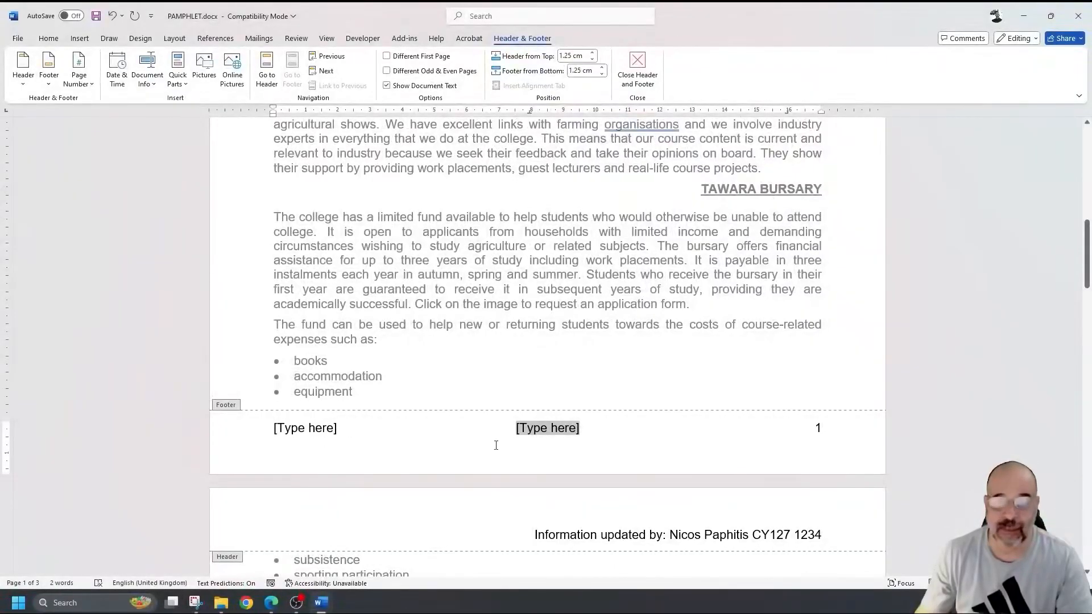
- Delete the centre and left [Type here] footer placeholders, leaving only the page number, then close the footer
{"action": "key", "text": "Delete"}
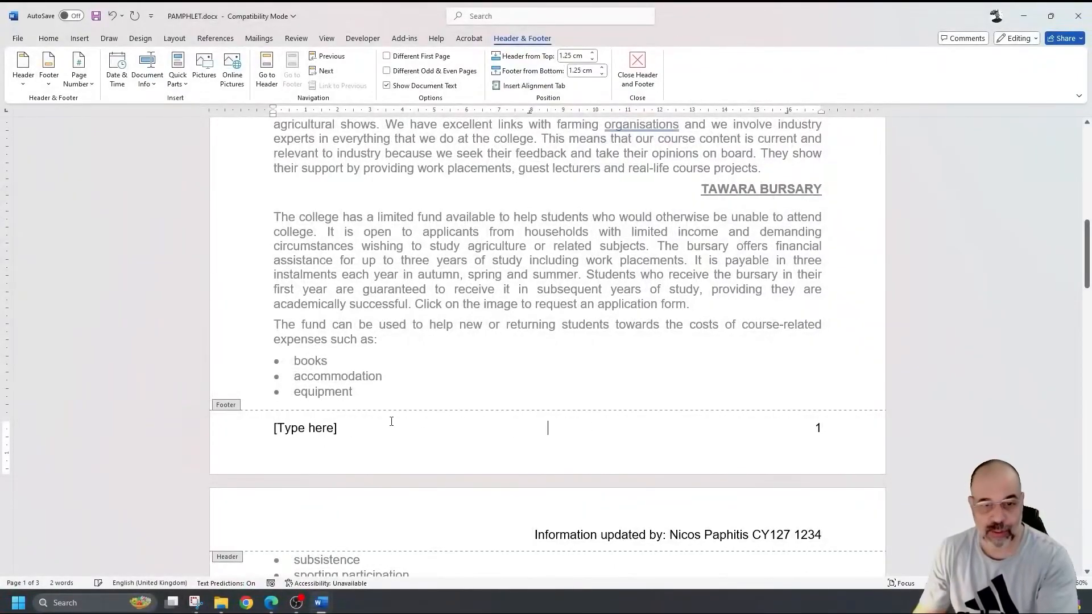
{"action": "left_click", "coordinate": [321, 428]}
{"action": "key", "text": "Delete"}
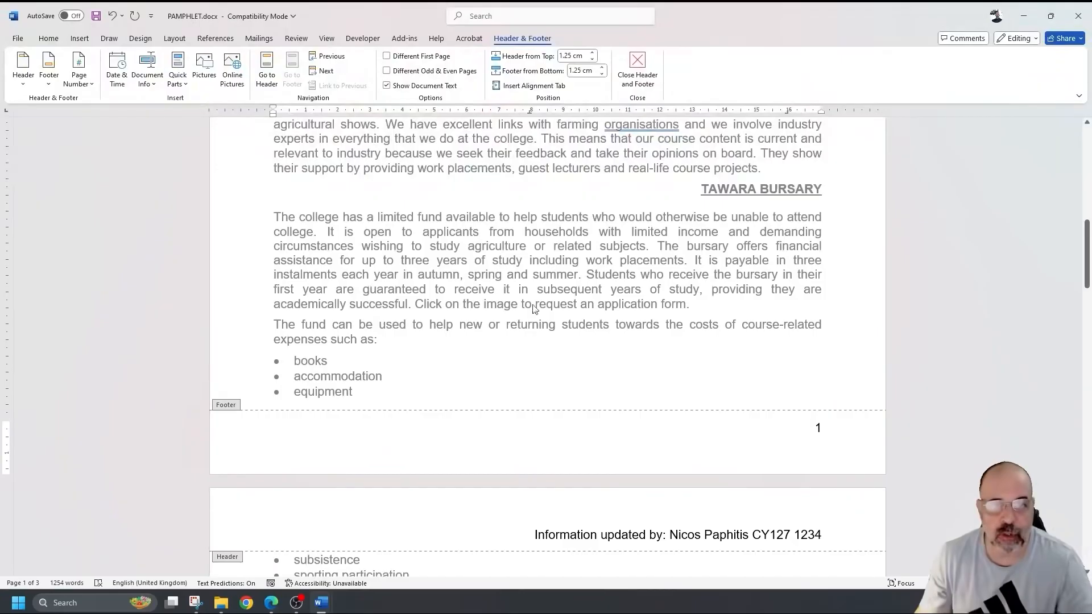
{"action": "scroll", "coordinate": [505, 295], "scroll_direction": "up", "scroll_amount": 3}
{"action": "double_click", "coordinate": [556, 235]}
{"action": "scroll", "coordinate": [557, 239], "scroll_direction": "up", "scroll_amount": 6}
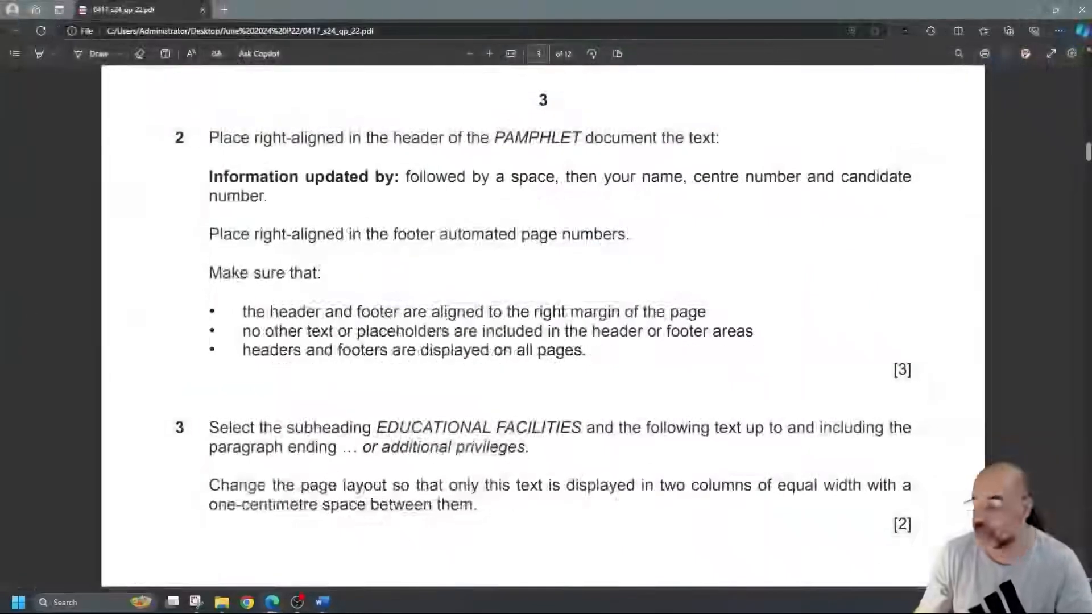
- Read question 3's two-equal-column layout task for the EDUCATIONAL FACILITIES subheading in the exam PDF
{"action": "scroll", "coordinate": [400, 330], "scroll_direction": "down", "scroll_amount": 5}
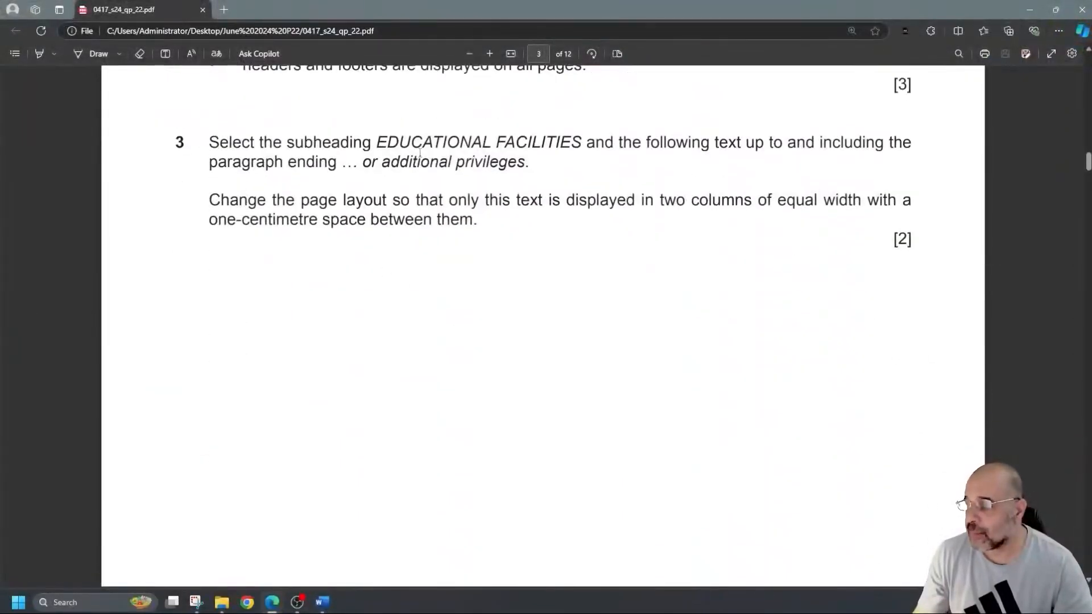
{"action": "left_click_drag", "start_coordinate": [379, 146], "coordinate": [570, 147]}
{"action": "left_click", "coordinate": [625, 197]}
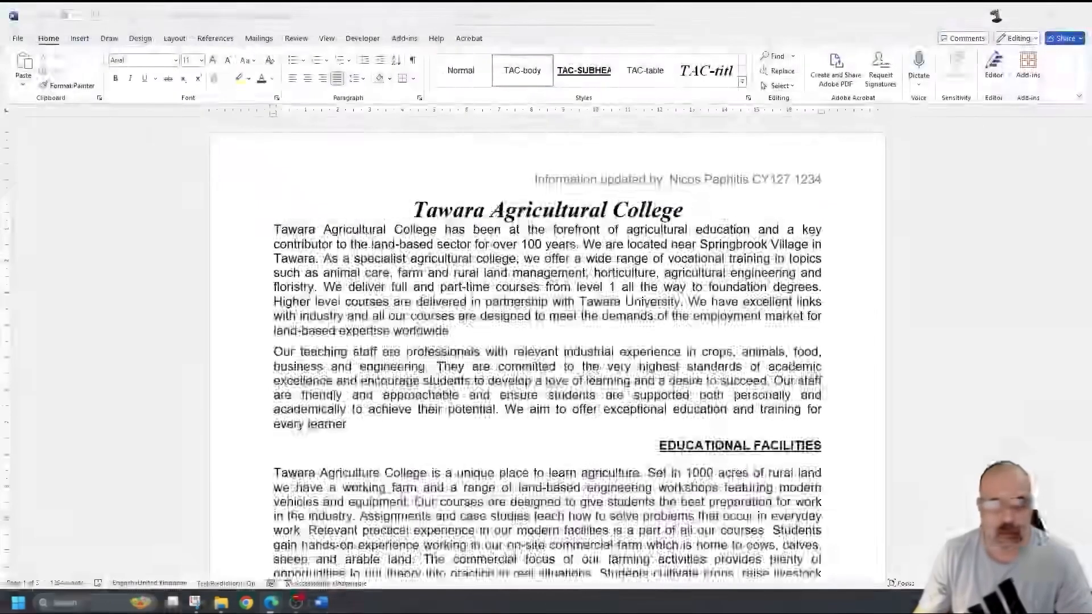
{"action": "scroll", "coordinate": [792, 341], "scroll_direction": "down", "scroll_amount": 1}
{"action": "scroll", "coordinate": [792, 341], "scroll_direction": "down", "scroll_amount": 5}
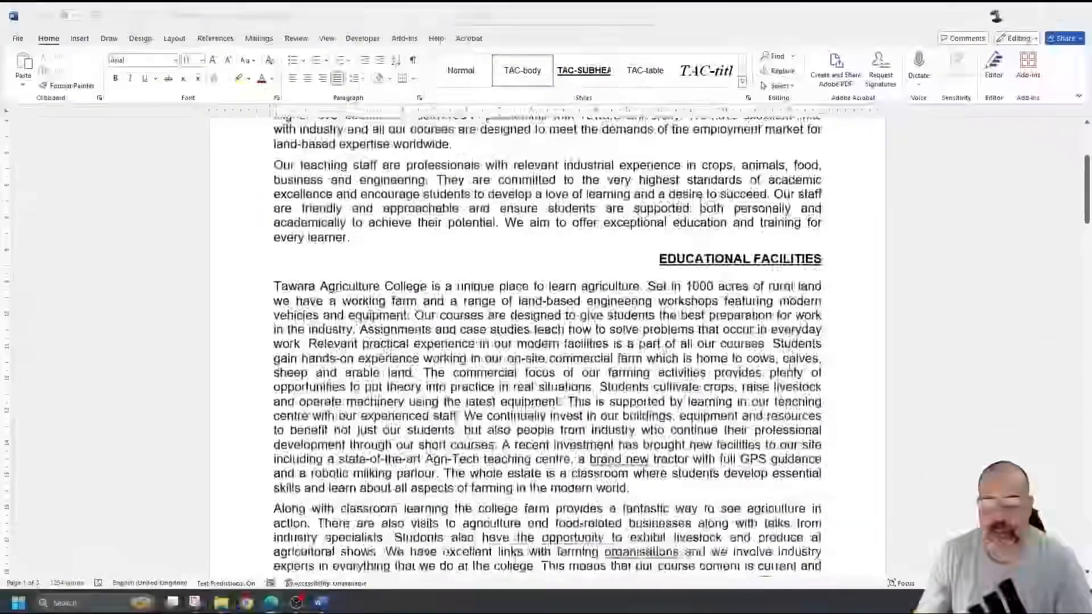
- Select from the EDUCATIONAL FACILITIES heading through the paragraph ending 'or additional privileges.'
{"action": "left_click_drag", "start_coordinate": [655, 241], "coordinate": [711, 241]}
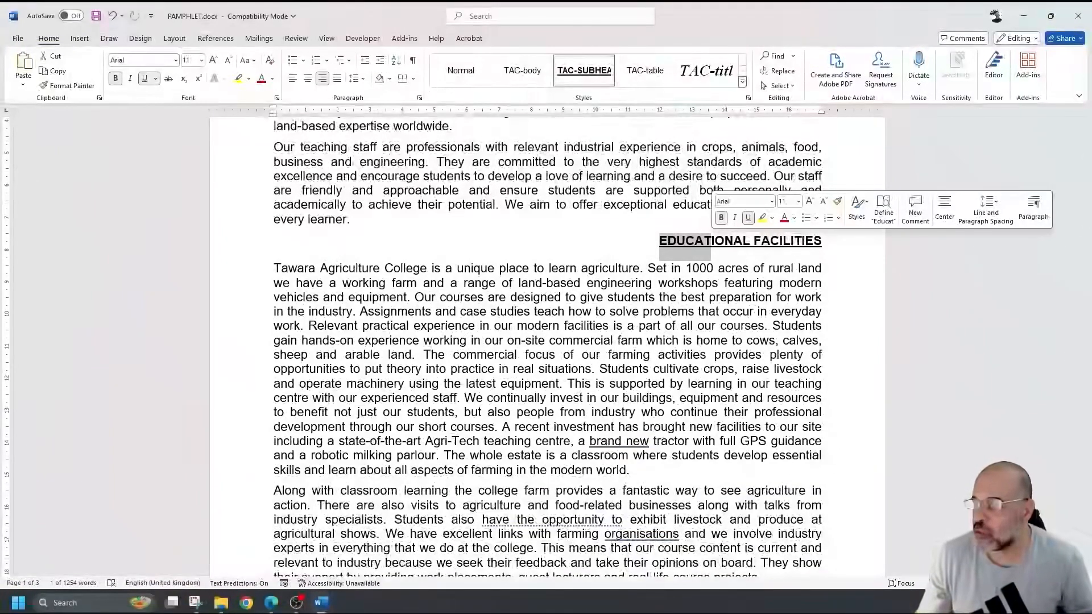
{"action": "scroll", "coordinate": [546, 341], "scroll_direction": "down", "scroll_amount": 5}
{"action": "scroll", "coordinate": [761, 334], "scroll_direction": "down", "scroll_amount": 10}
{"action": "scroll", "coordinate": [761, 332], "scroll_direction": "down", "scroll_amount": 5}
{"action": "scroll", "coordinate": [761, 331], "scroll_direction": "up", "scroll_amount": 5}
{"action": "scroll", "coordinate": [761, 332], "scroll_direction": "down", "scroll_amount": 7}
{"action": "scroll", "coordinate": [761, 331], "scroll_direction": "down", "scroll_amount": 3}
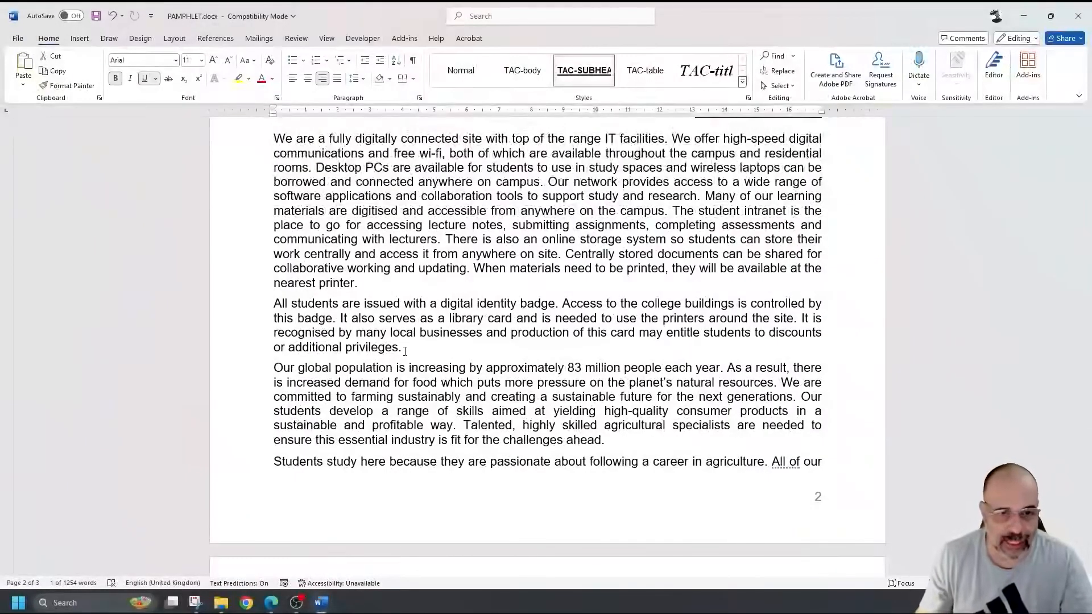
{"action": "left_click_drag", "start_coordinate": [405, 351], "coordinate": [274, 138]}
{"action": "scroll", "coordinate": [393, 336], "scroll_direction": "down", "scroll_amount": 5}
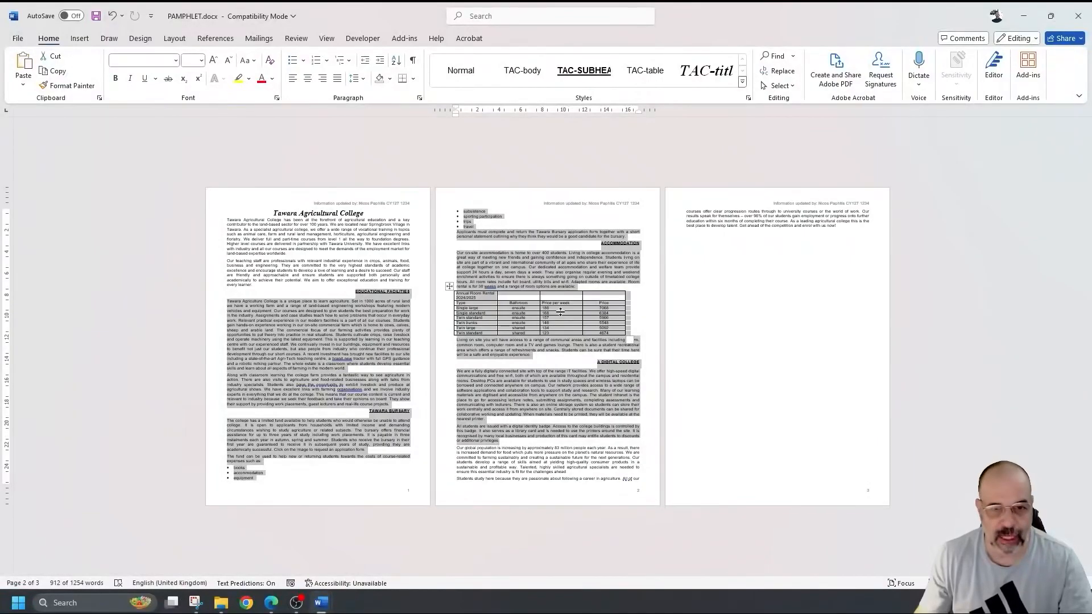
{"action": "scroll", "coordinate": [562, 327], "scroll_direction": "up", "scroll_amount": 6}
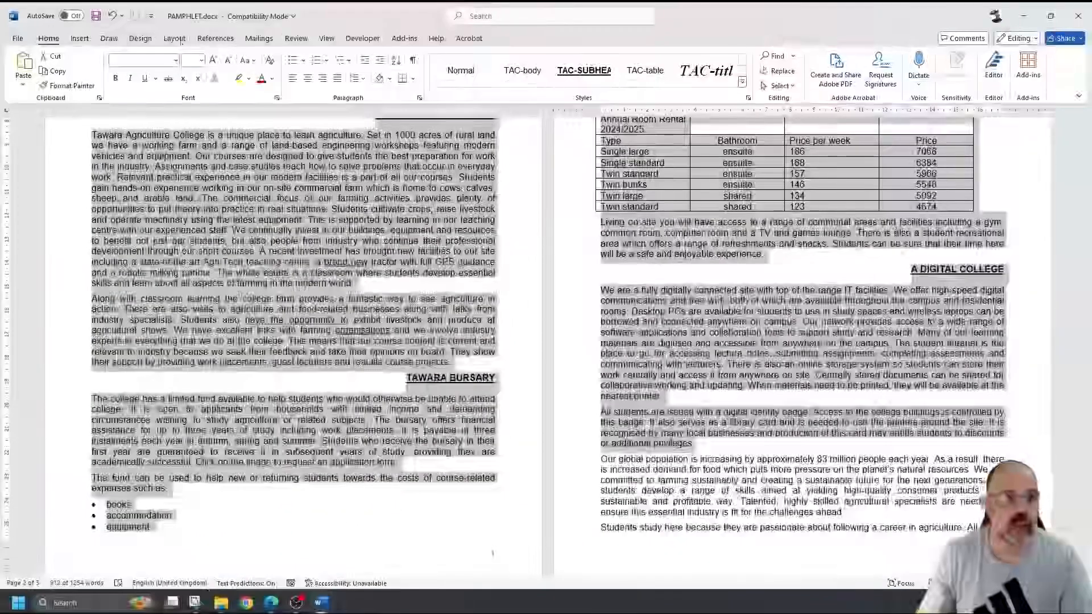
- Open Layout > Columns > More Columns and choose the Two preset
{"action": "left_click", "coordinate": [175, 39]}
{"action": "left_click", "coordinate": [118, 83]}
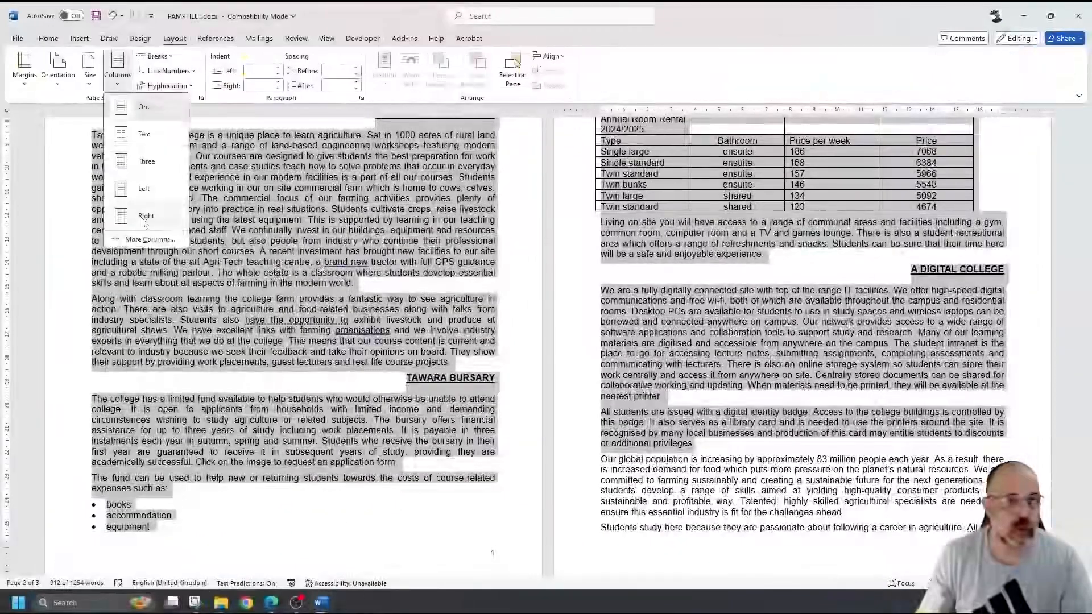
{"action": "left_click", "coordinate": [151, 243]}
{"action": "left_click", "coordinate": [504, 231]}
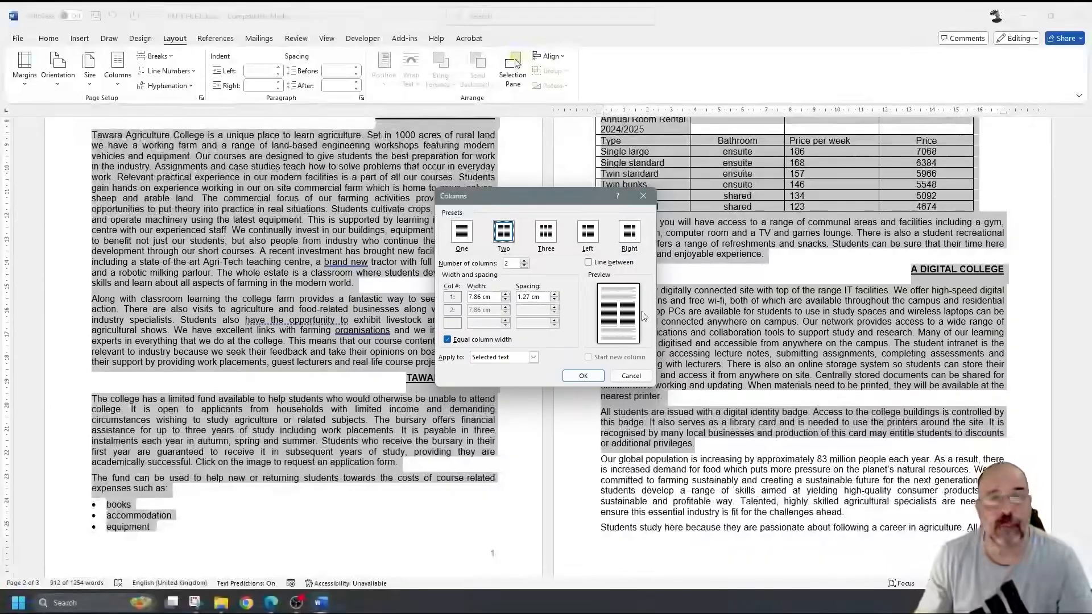
- Set the column spacing to 1 cm with equal widths and apply it to the selection
{"action": "left_click", "coordinate": [555, 295]}
{"action": "left_click", "coordinate": [555, 294]}
{"action": "left_click", "coordinate": [554, 294]}
{"action": "left_click", "coordinate": [554, 295]}
{"action": "left_click", "coordinate": [555, 295]}
{"action": "left_click", "coordinate": [554, 295]}
{"action": "left_click", "coordinate": [555, 295]}
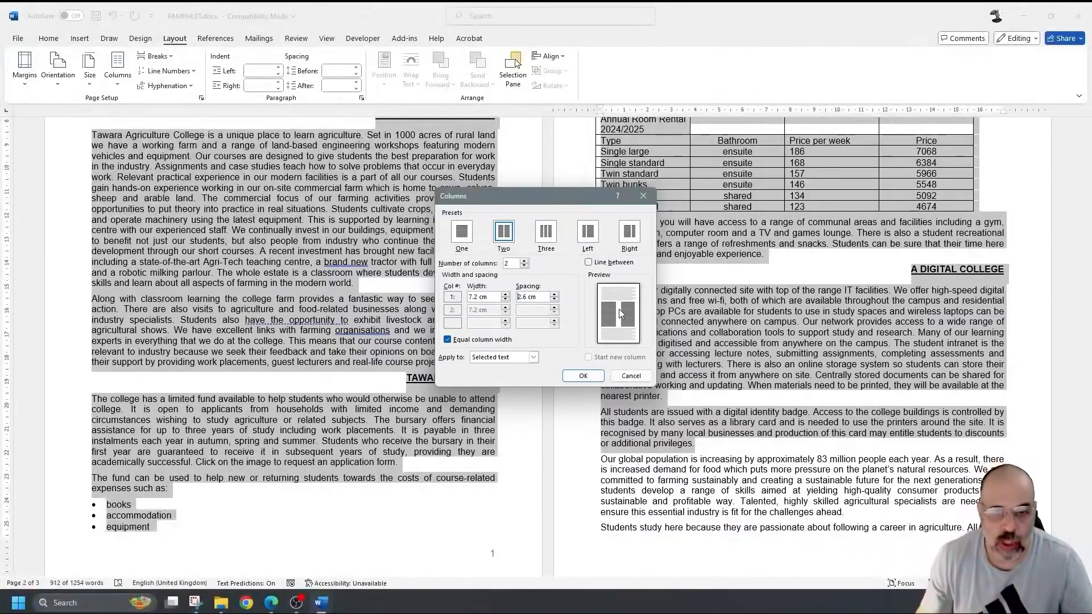
{"action": "left_click", "coordinate": [555, 300]}
{"action": "left_click", "coordinate": [555, 299]}
{"action": "left_click", "coordinate": [555, 300]}
{"action": "left_click", "coordinate": [554, 300]}
{"action": "left_click", "coordinate": [555, 300]}
{"action": "left_click", "coordinate": [554, 300]}
{"action": "left_click", "coordinate": [555, 301]}
{"action": "left_click", "coordinate": [554, 300]}
{"action": "left_click", "coordinate": [554, 300]}
{"action": "left_click", "coordinate": [554, 300]}
{"action": "left_click", "coordinate": [554, 301]}
{"action": "left_click", "coordinate": [554, 300]}
{"action": "left_click", "coordinate": [554, 300]}
{"action": "left_click", "coordinate": [554, 301]}
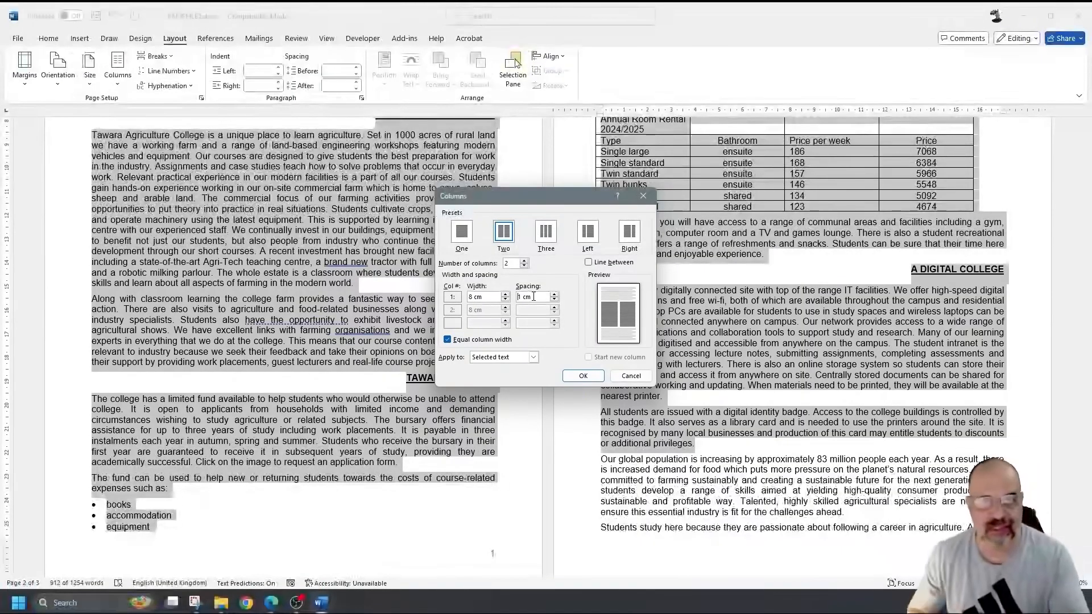
{"action": "left_click_drag", "start_coordinate": [533, 296], "coordinate": [464, 298]}
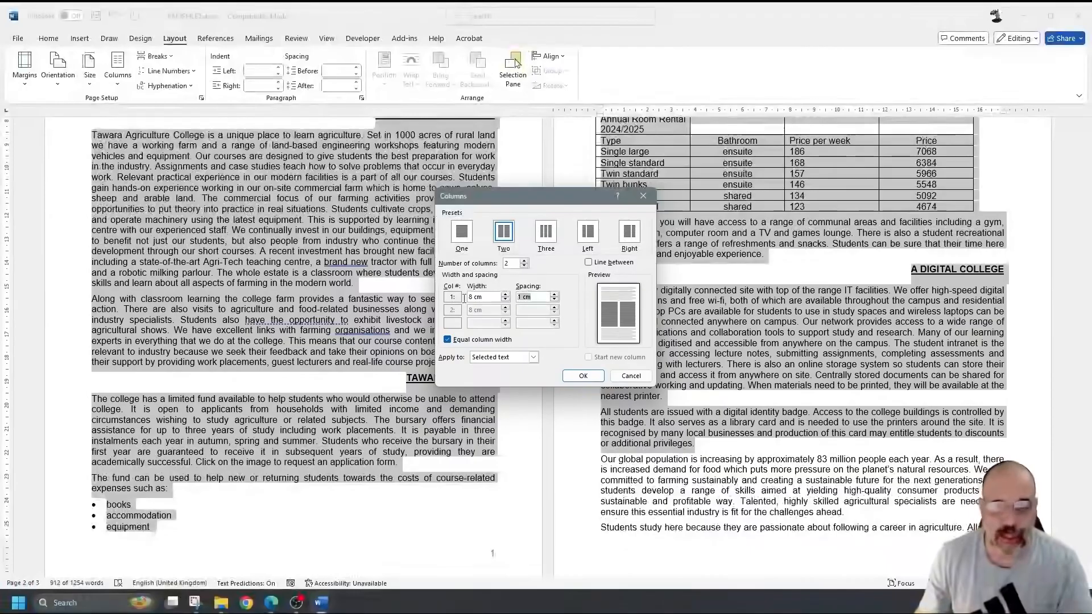
{"action": "type", "text": "1 "}
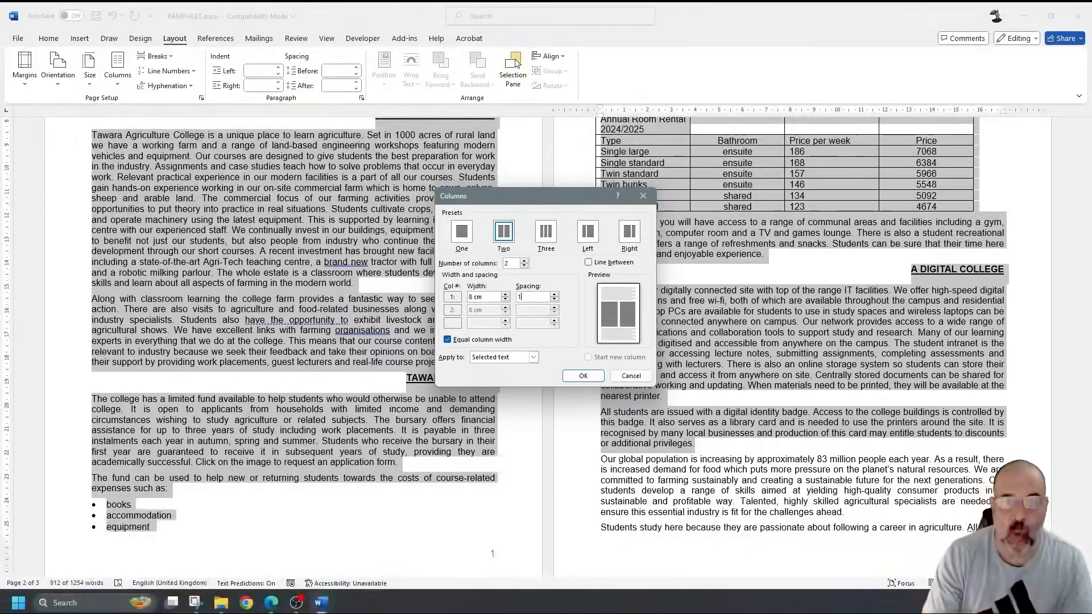
{"action": "type", "text": "cm"}
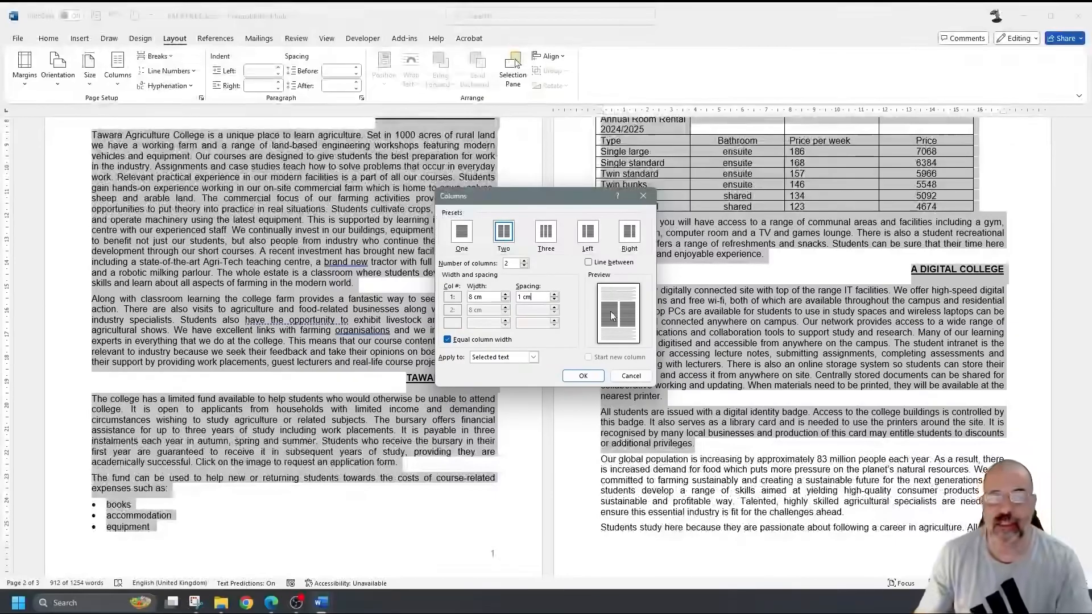
{"action": "left_click", "coordinate": [579, 375]}
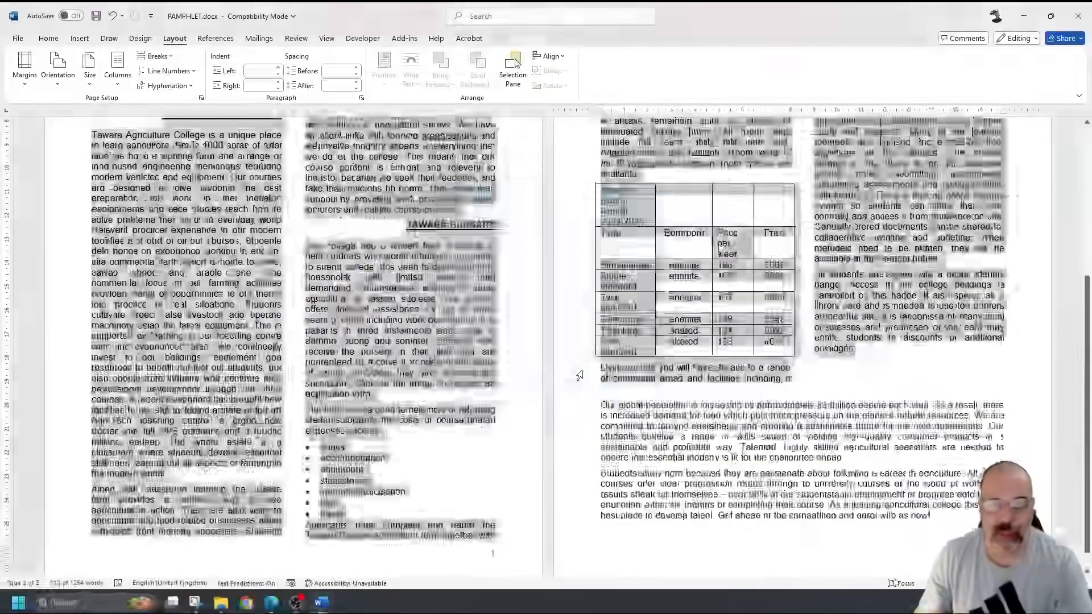
- Dismiss the AutoSave prompt, save the pamphlet, and scroll the exam paper to question 4
{"action": "scroll", "coordinate": [578, 374], "scroll_direction": "down", "scroll_amount": 5}
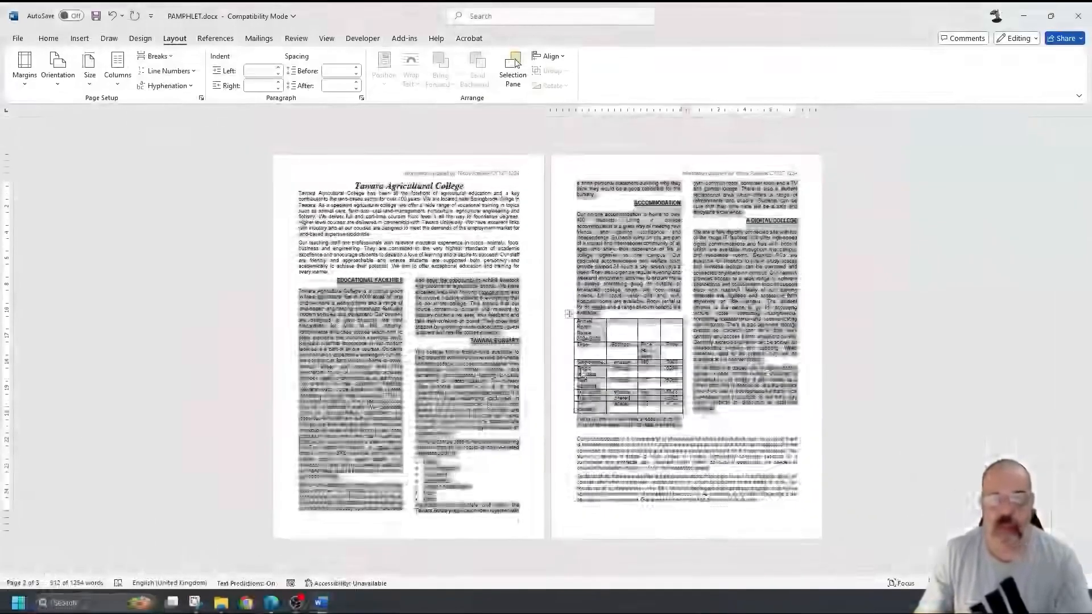
{"action": "scroll", "coordinate": [581, 373], "scroll_direction": "up", "scroll_amount": 5}
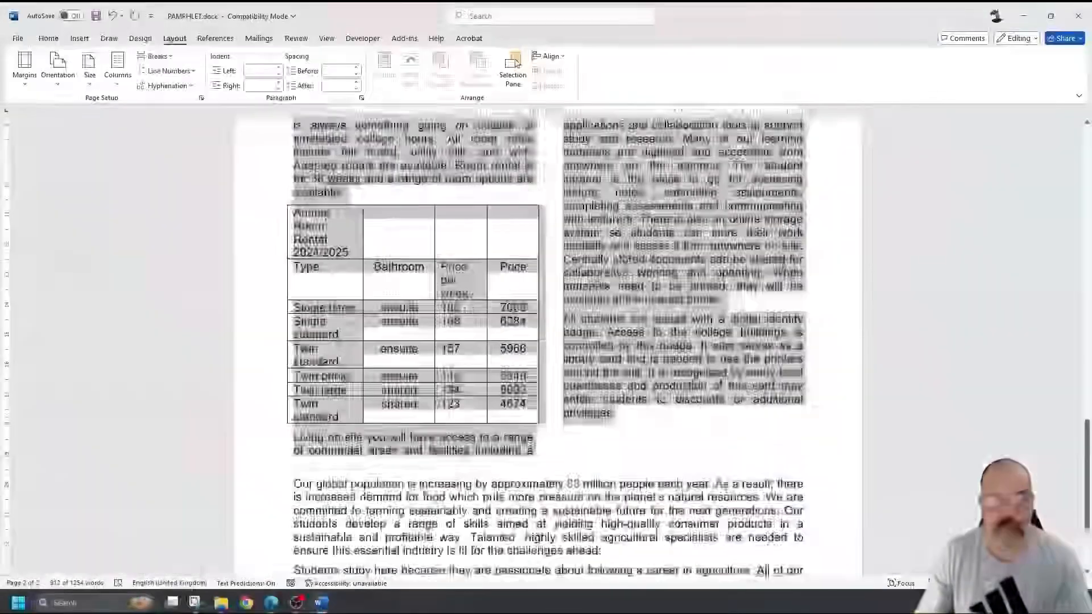
{"action": "scroll", "coordinate": [548, 345], "scroll_direction": "up", "scroll_amount": 15}
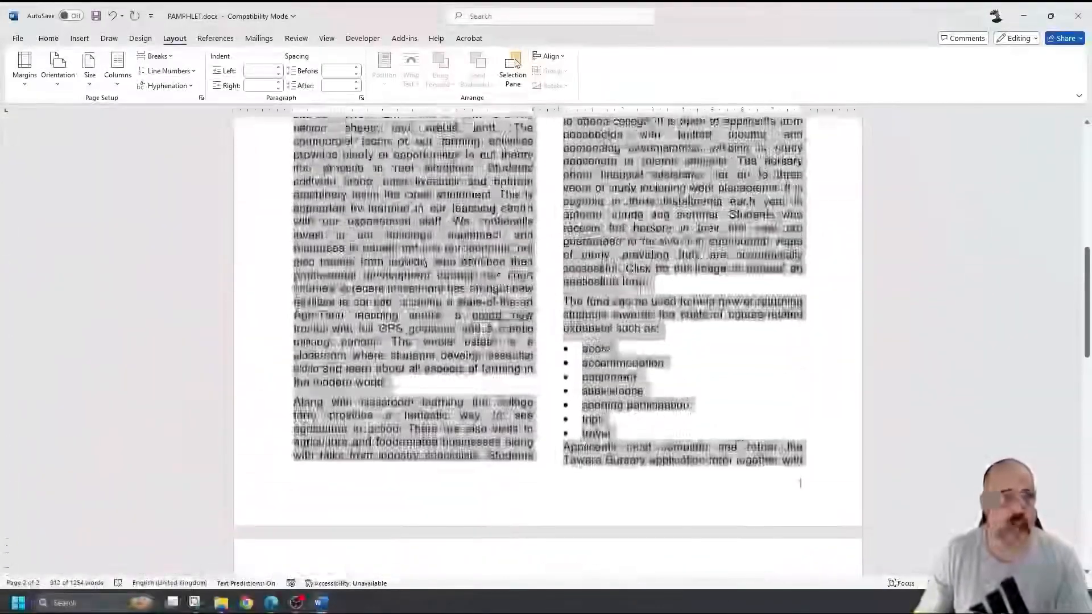
{"action": "left_click", "coordinate": [72, 16]}
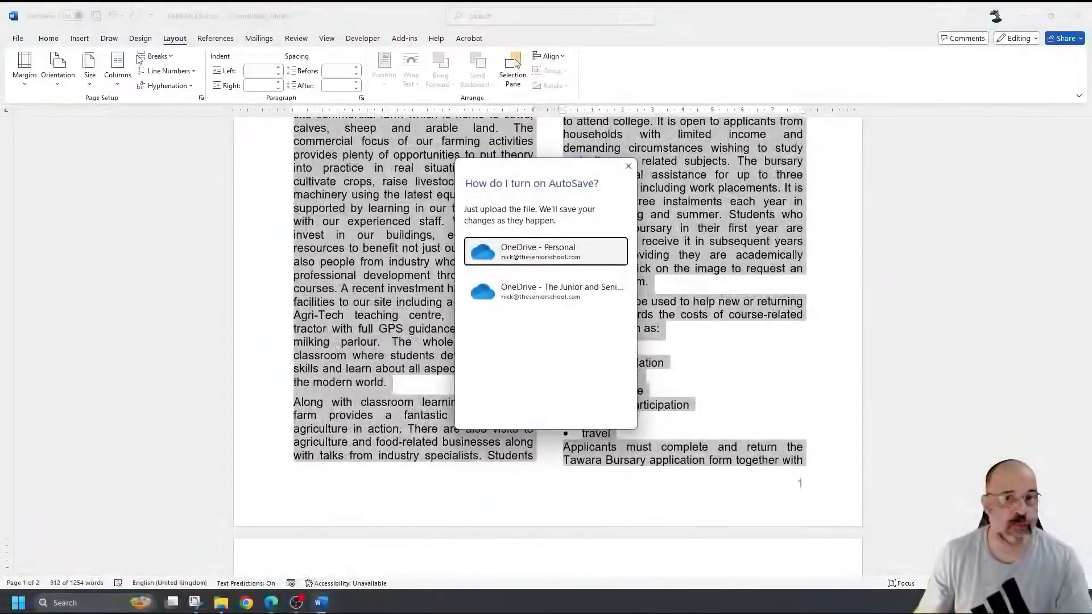
{"action": "left_click", "coordinate": [628, 166]}
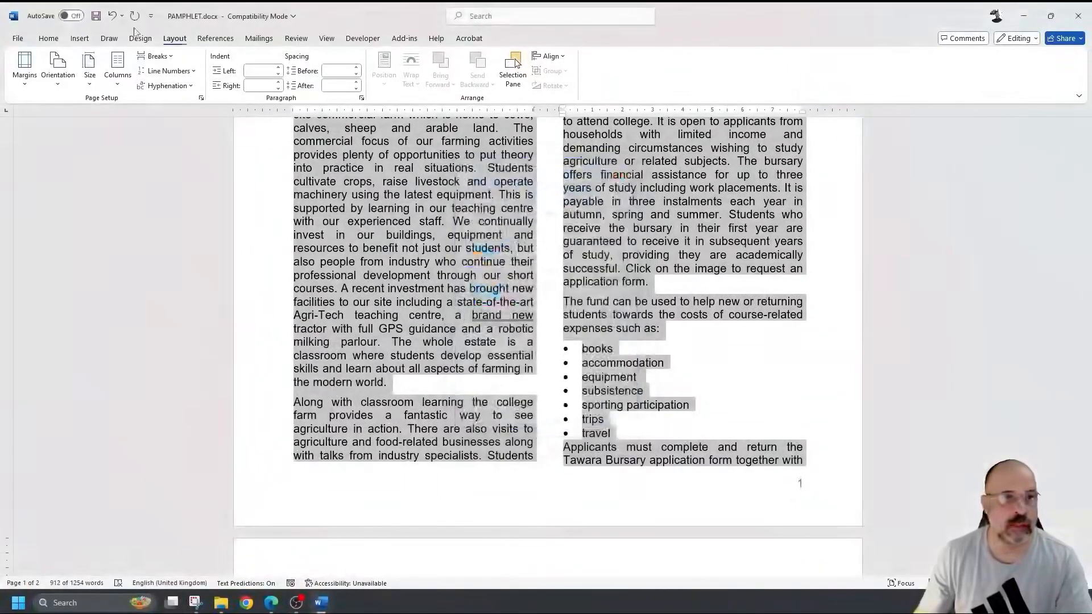
{"action": "left_click", "coordinate": [95, 16]}
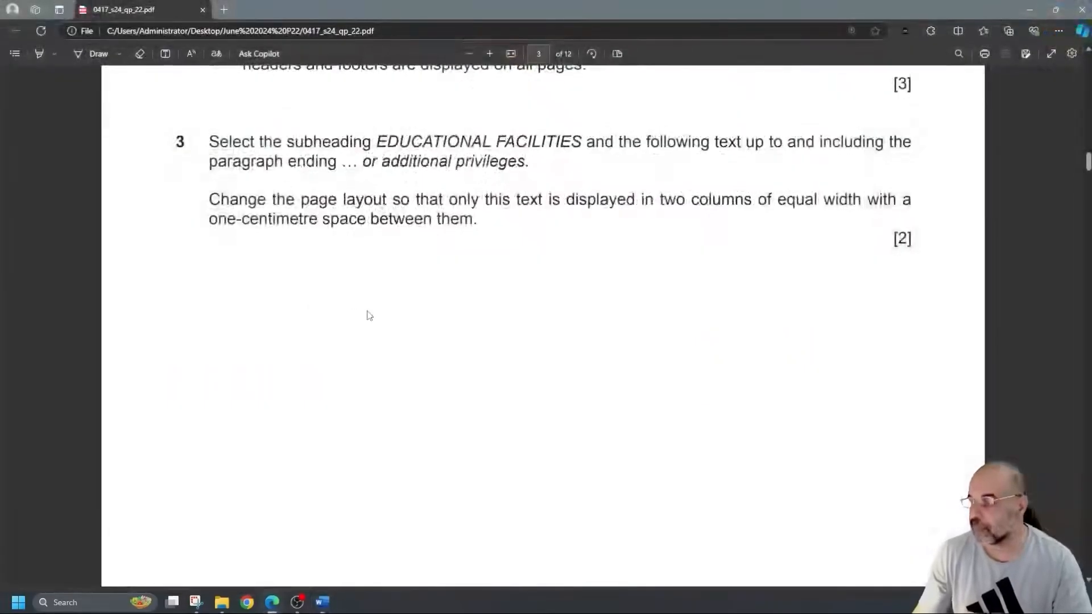
{"action": "scroll", "coordinate": [378, 313], "scroll_direction": "down", "scroll_amount": 10}
{"action": "scroll", "coordinate": [383, 312], "scroll_direction": "down", "scroll_amount": 2}
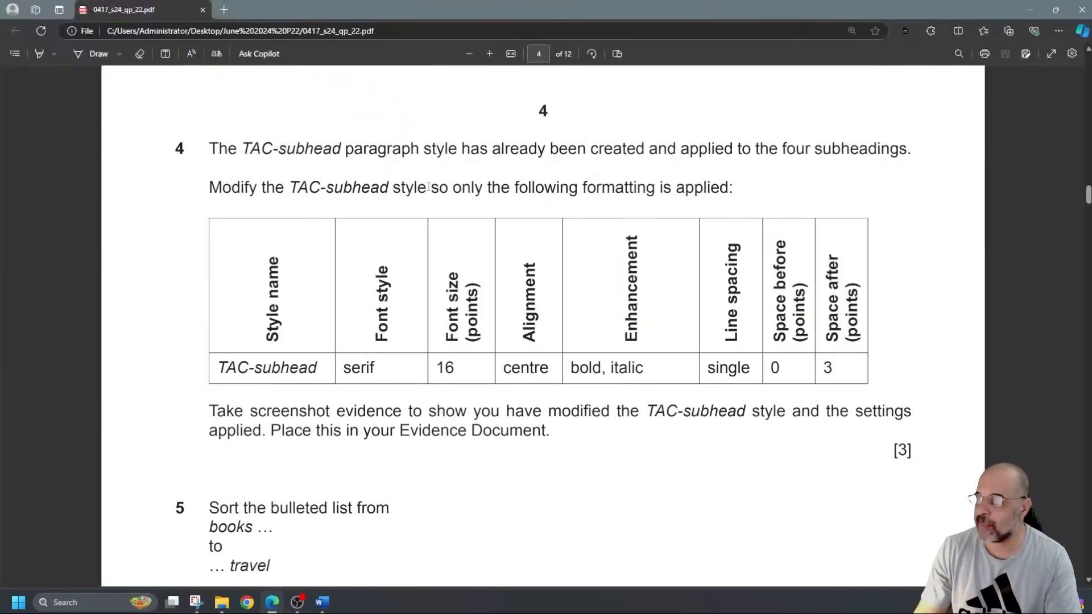
- Read question 4's TAC-subhead style modification table, then switch back to the Word pamphlet
{"action": "left_click_drag", "start_coordinate": [332, 185], "coordinate": [333, 186]}
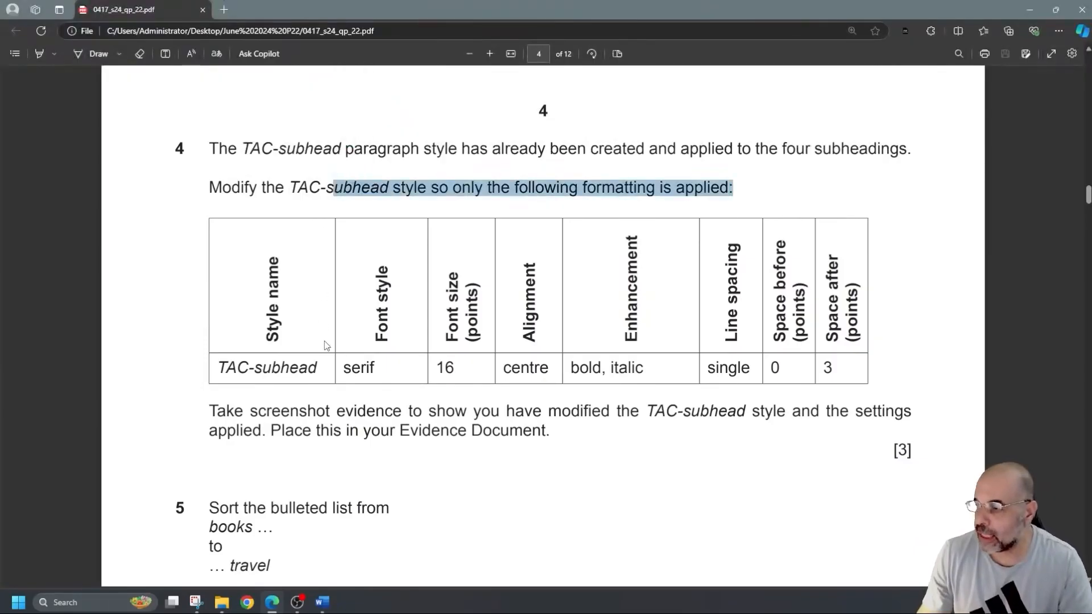
{"action": "left_click", "coordinate": [437, 366]}
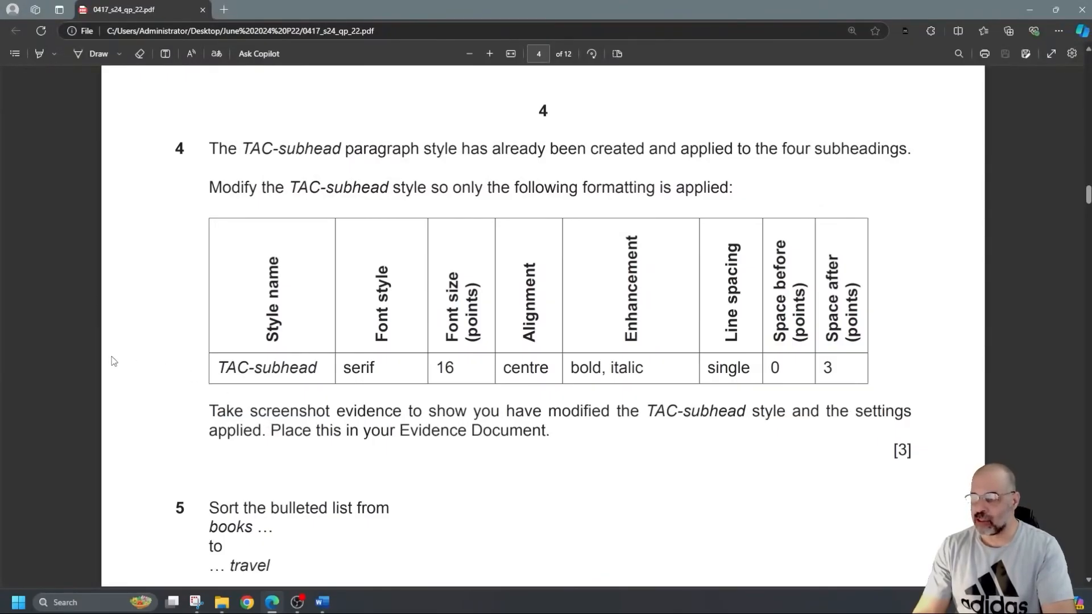
{"action": "key", "text": "alt+Tab"}
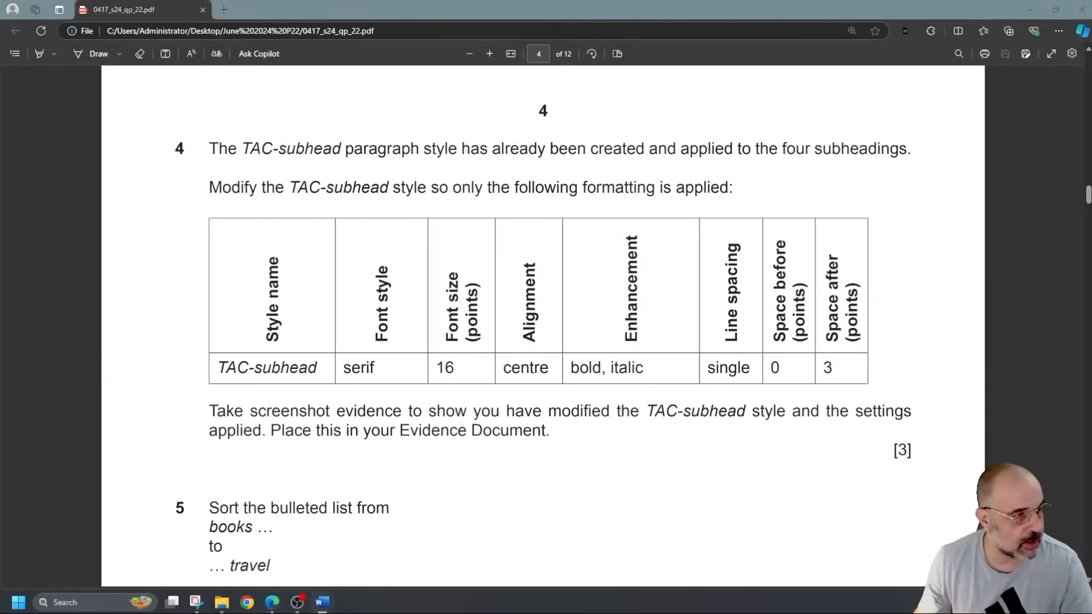
{"action": "scroll", "coordinate": [908, 374], "scroll_direction": "up", "scroll_amount": 15}
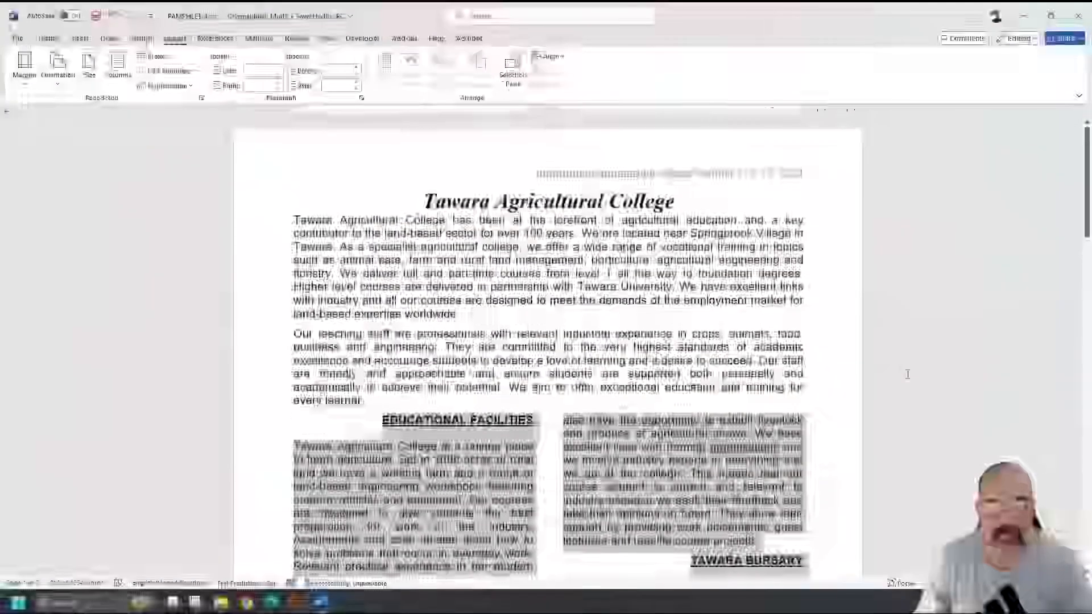
- Show the Styles pane and open Modify Style for TAC-subhead, the EDUCATIONAL FACILITIES heading's style
{"action": "left_click", "coordinate": [484, 426]}
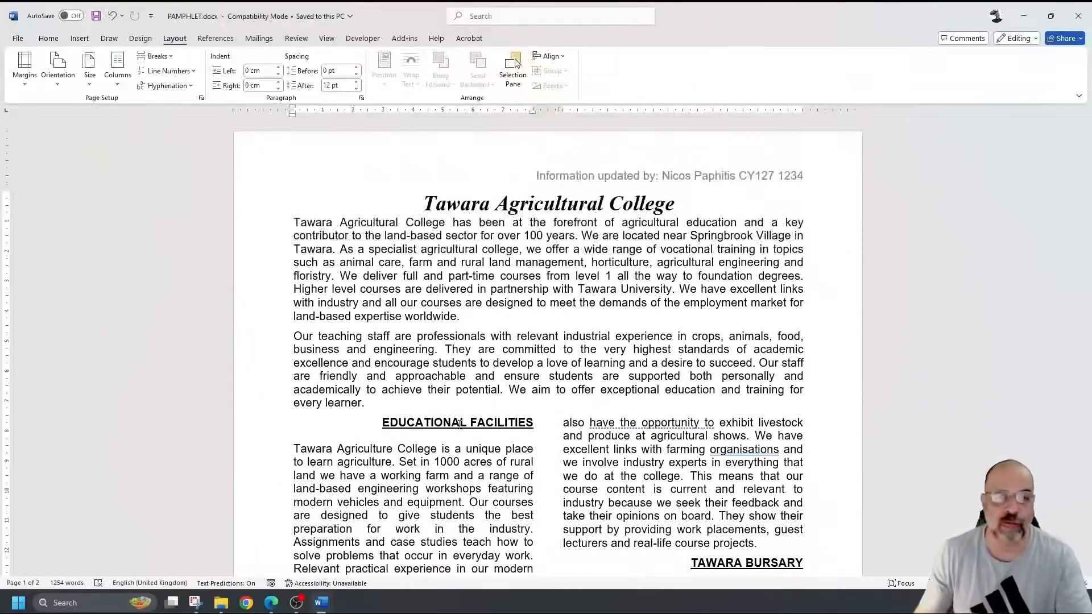
{"action": "left_click", "coordinate": [428, 348]}
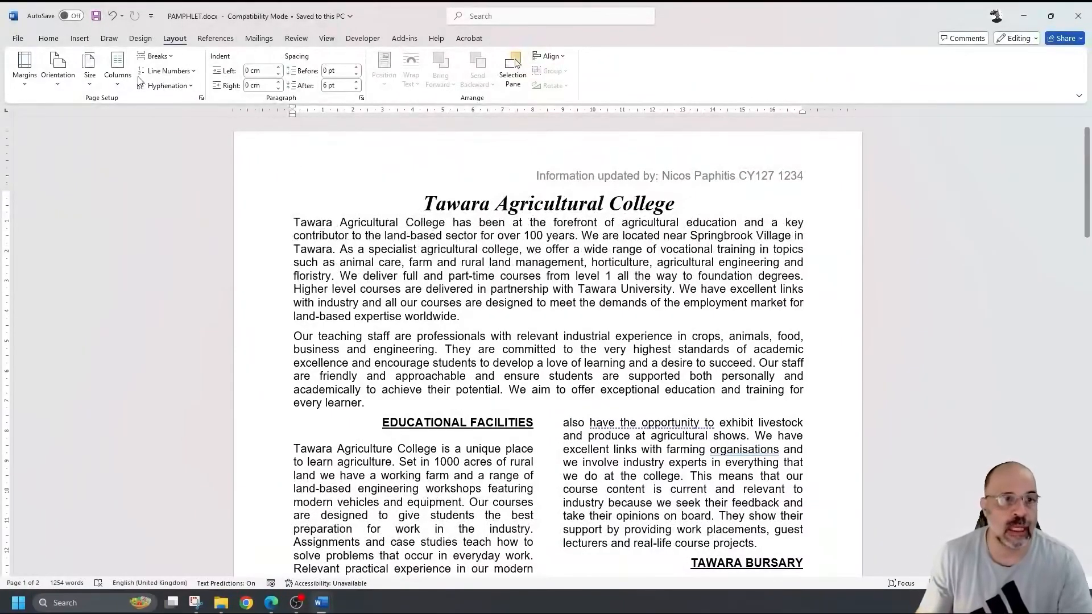
{"action": "left_click", "coordinate": [49, 40]}
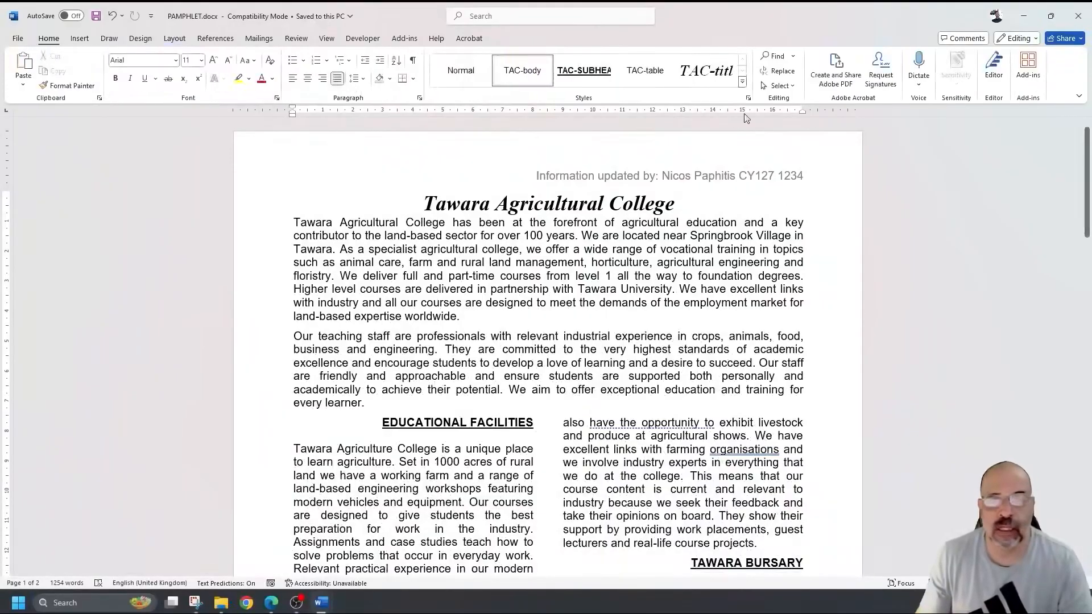
{"action": "left_click", "coordinate": [749, 99]}
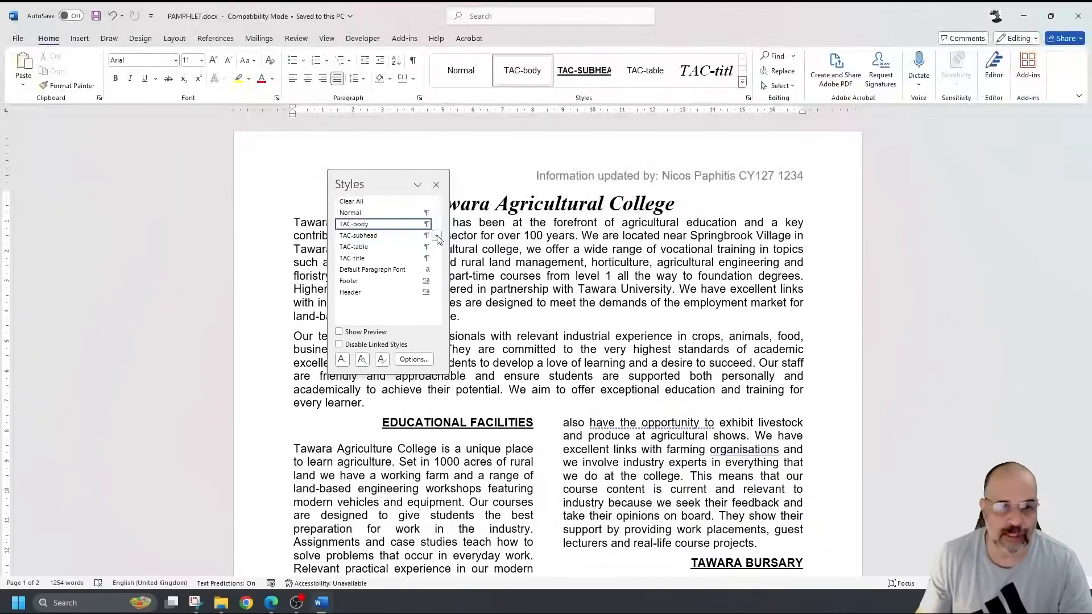
{"action": "mouse_move", "coordinate": [438, 238]}
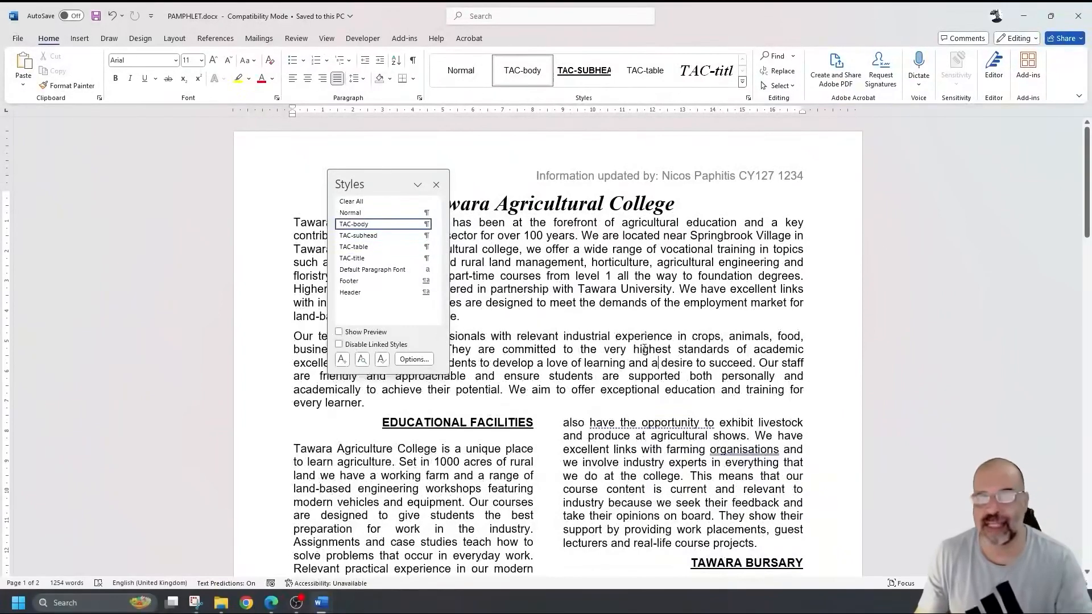
{"action": "left_click", "coordinate": [435, 423]}
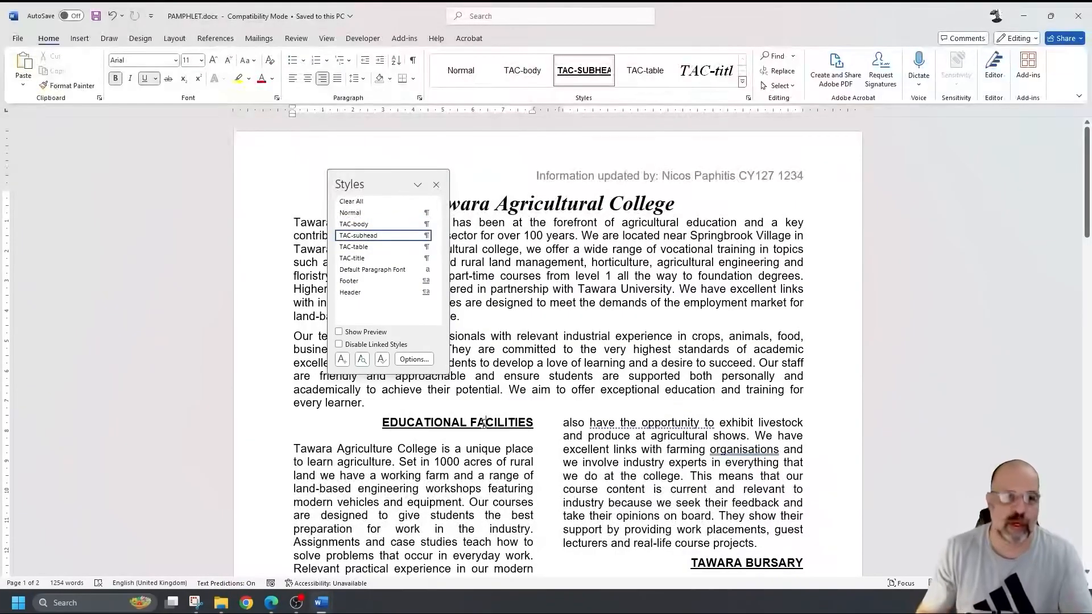
{"action": "mouse_move", "coordinate": [399, 239]}
{"action": "left_click", "coordinate": [436, 236]}
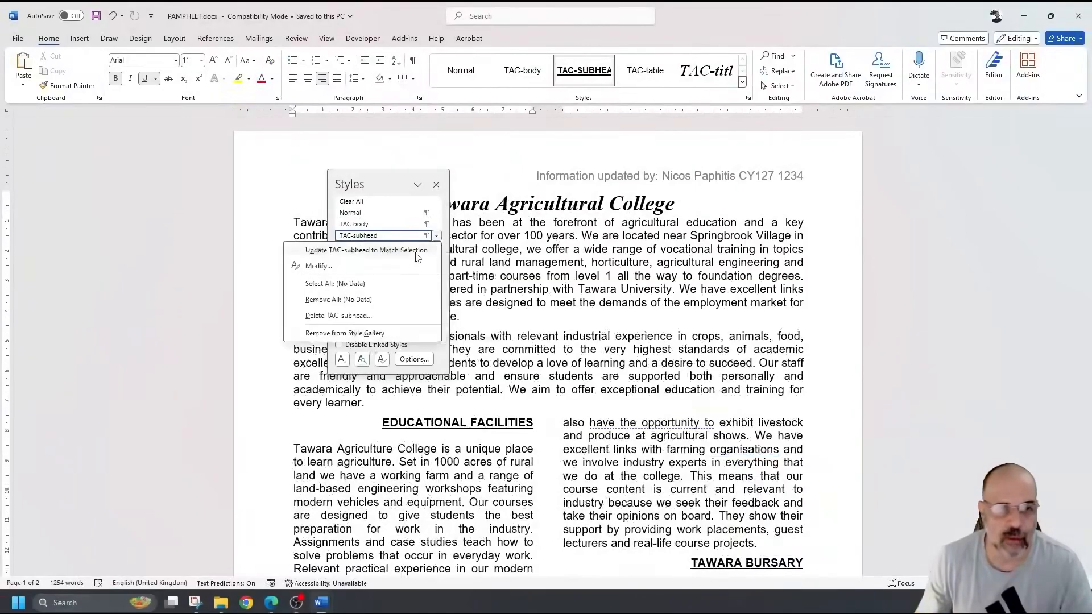
{"action": "left_click", "coordinate": [421, 264]}
{"action": "left_click_drag", "start_coordinate": [463, 66], "coordinate": [628, 121]}
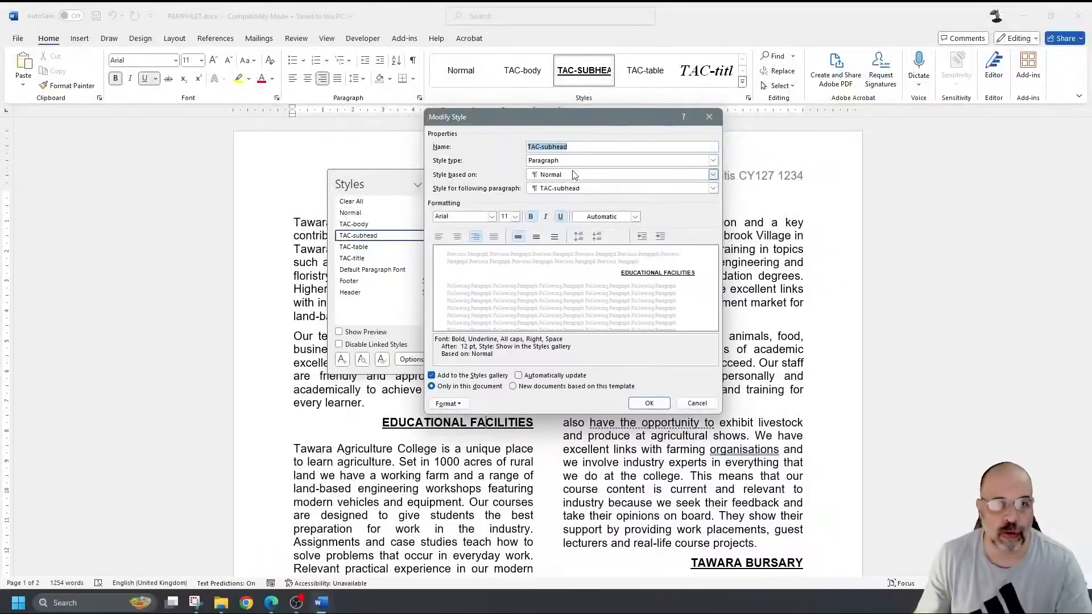
- Set TAC-subhead to Times New Roman 16 pt, centred, italic, with underline removed
{"action": "left_click", "coordinate": [491, 218]}
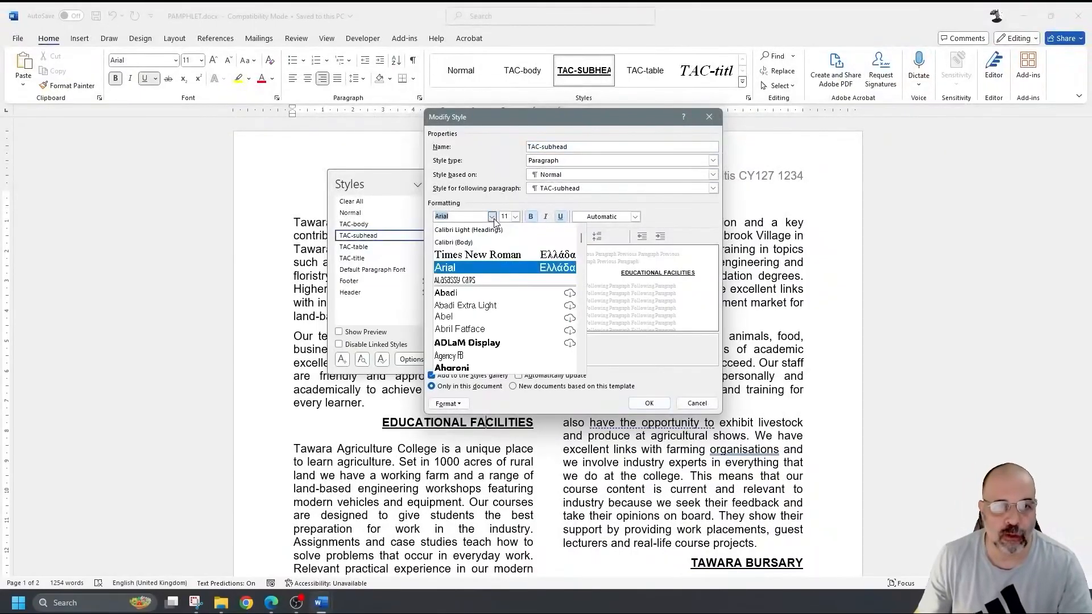
{"action": "left_click", "coordinate": [487, 255]}
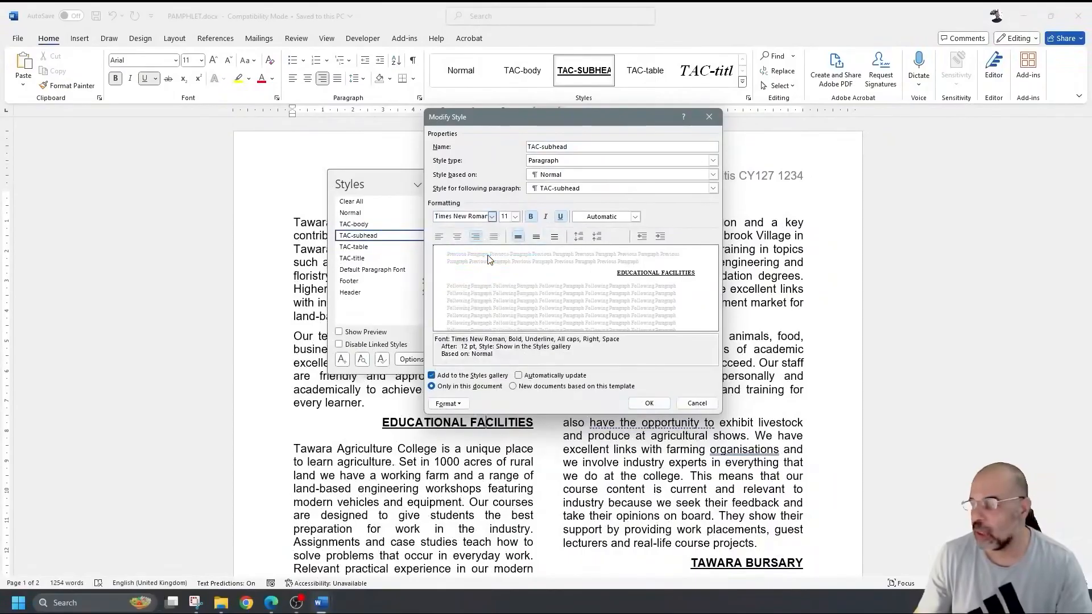
{"action": "left_click", "coordinate": [515, 216]}
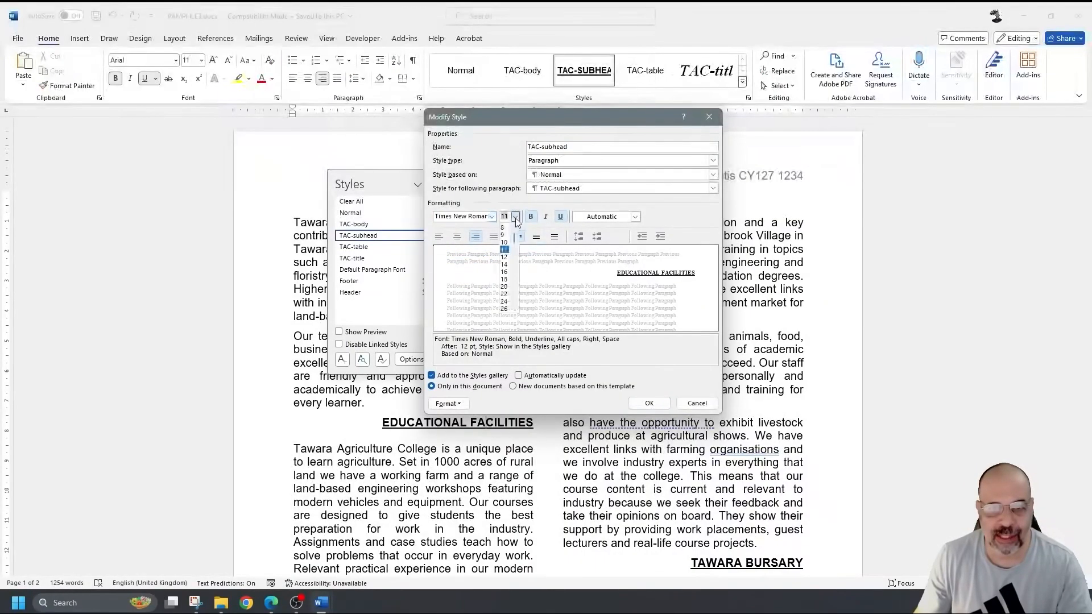
{"action": "left_click", "coordinate": [506, 277]}
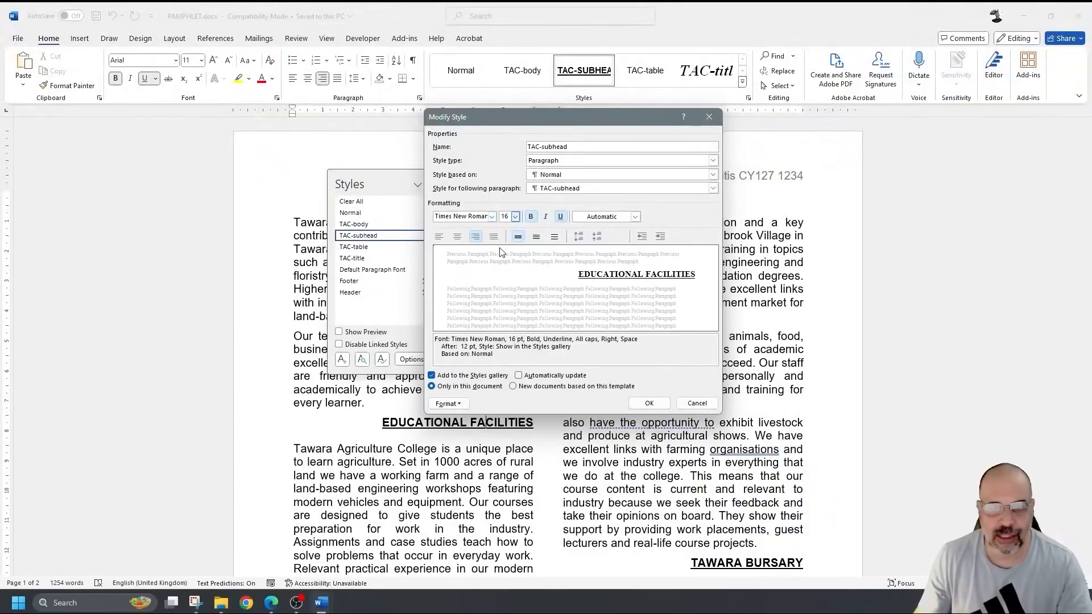
{"action": "left_click", "coordinate": [457, 238]}
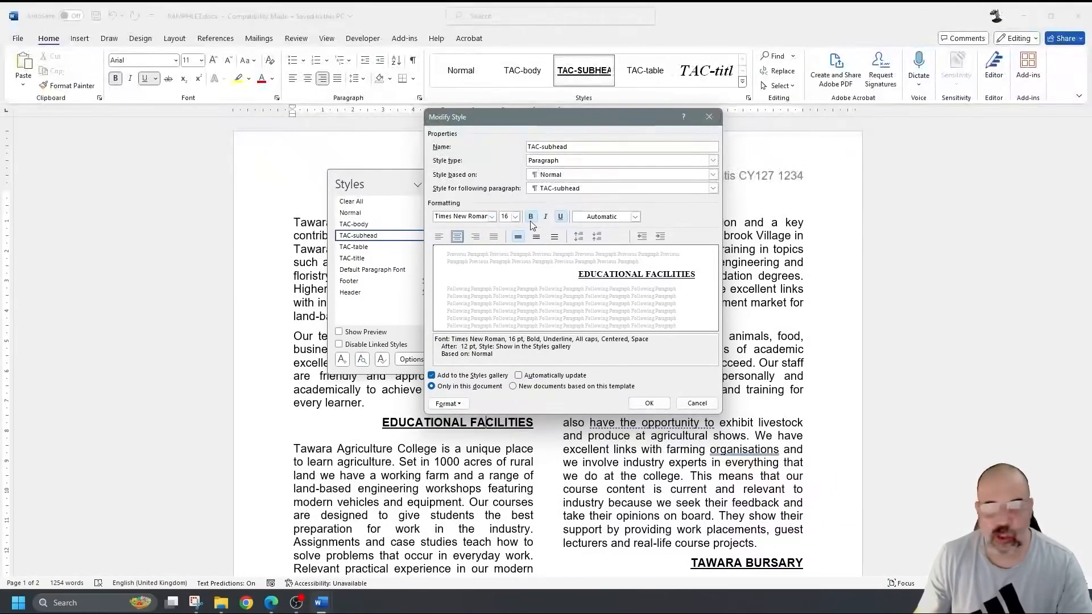
{"action": "left_click", "coordinate": [561, 218]}
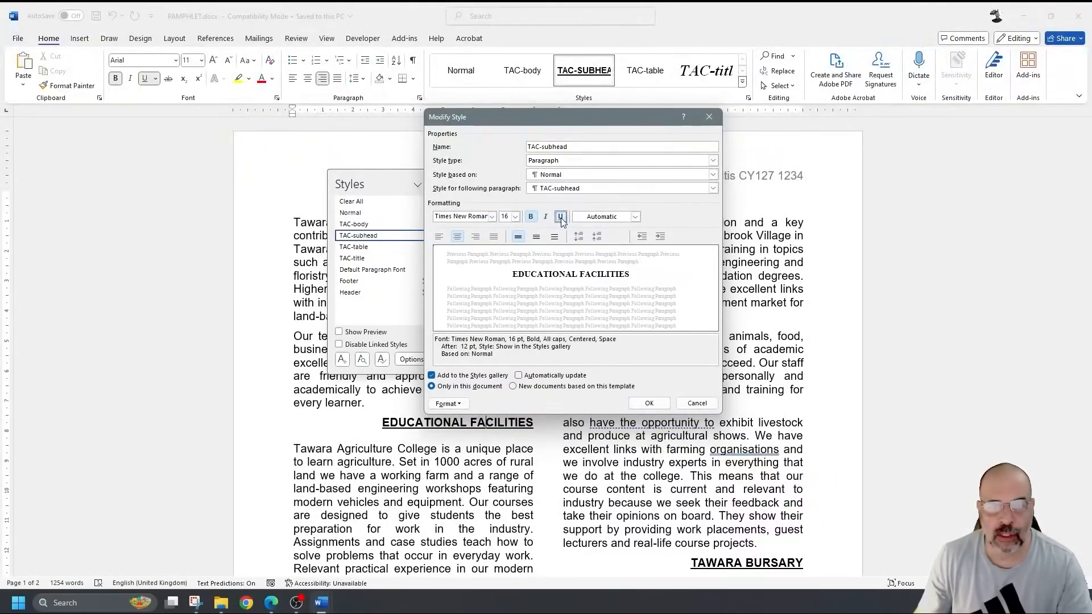
{"action": "left_click", "coordinate": [546, 217]}
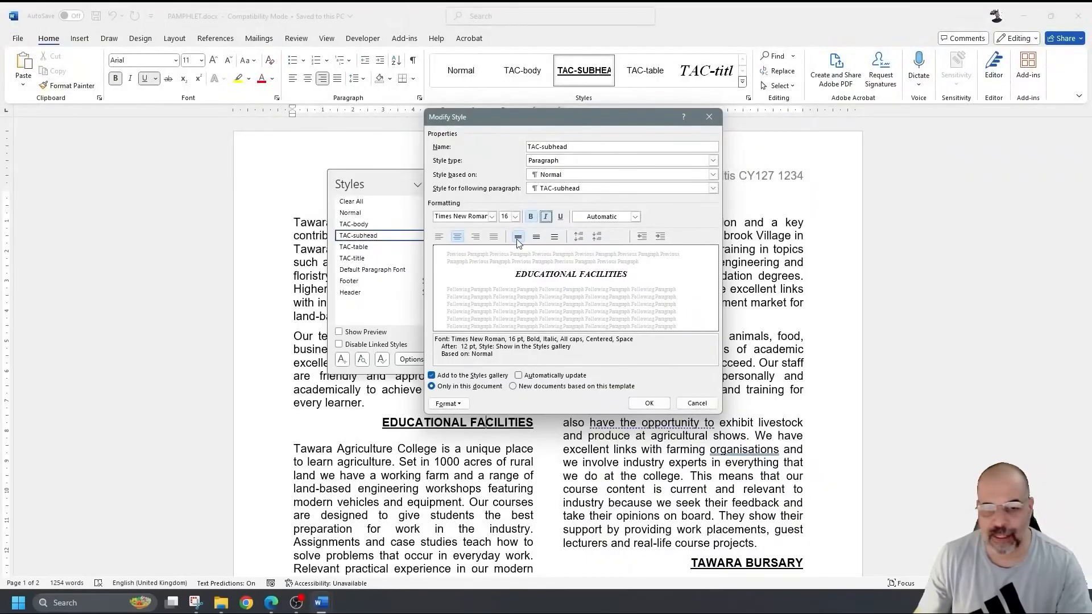
- Give the style 3 pt paragraph spacing after and save the style changes
{"action": "left_click", "coordinate": [448, 404]}
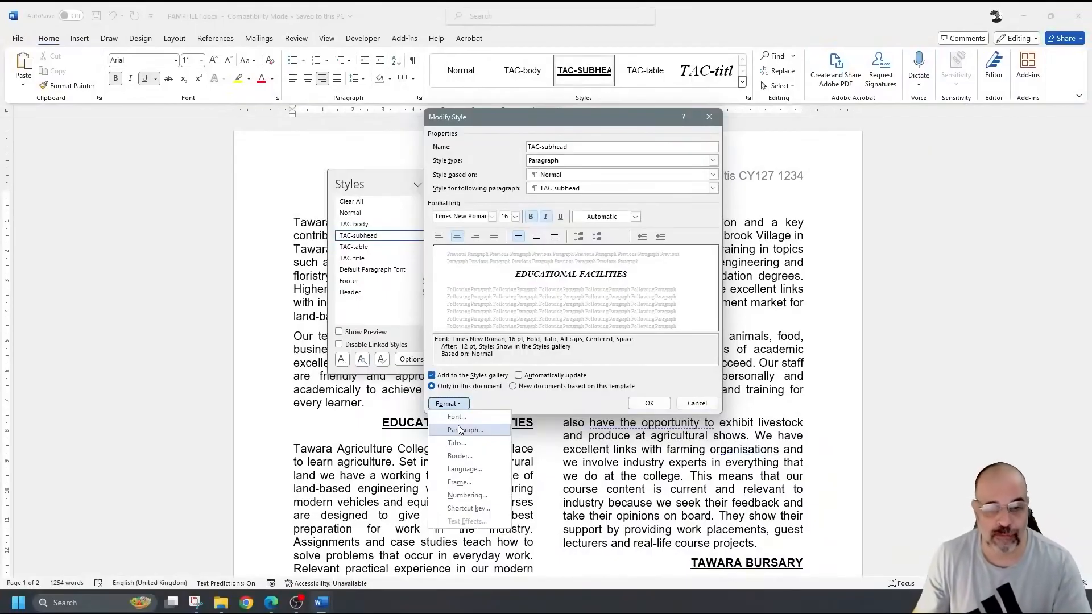
{"action": "left_click", "coordinate": [462, 431]}
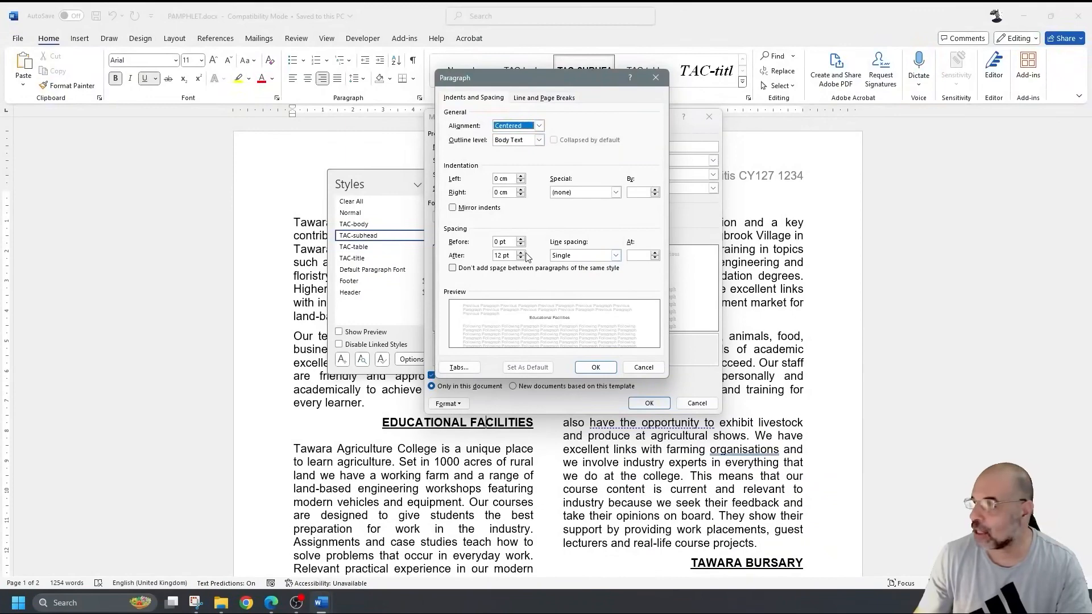
{"action": "left_click", "coordinate": [501, 257]}
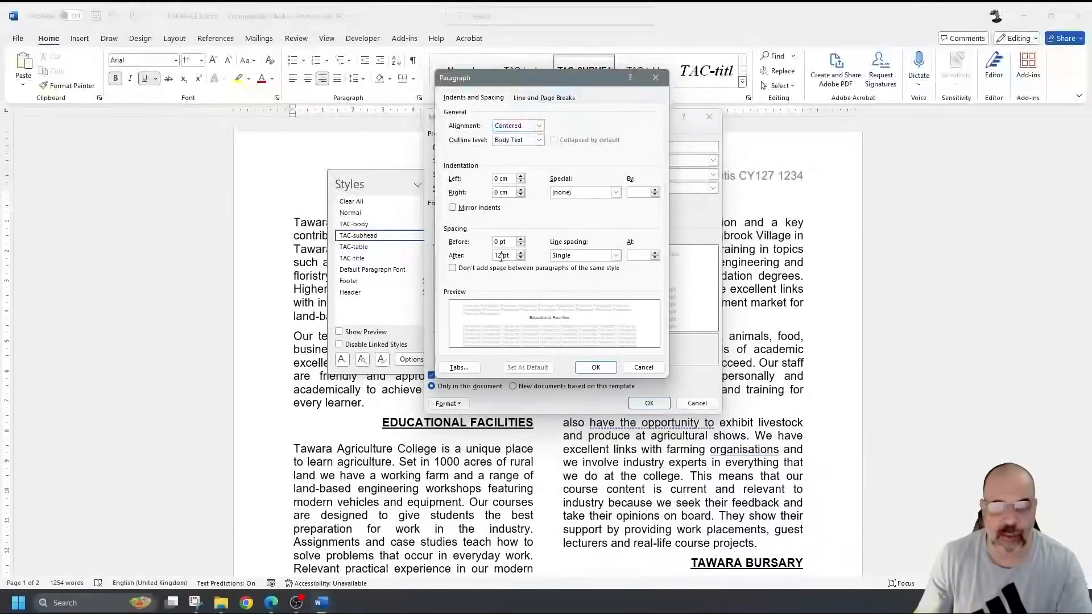
{"action": "type", "text": "3"}
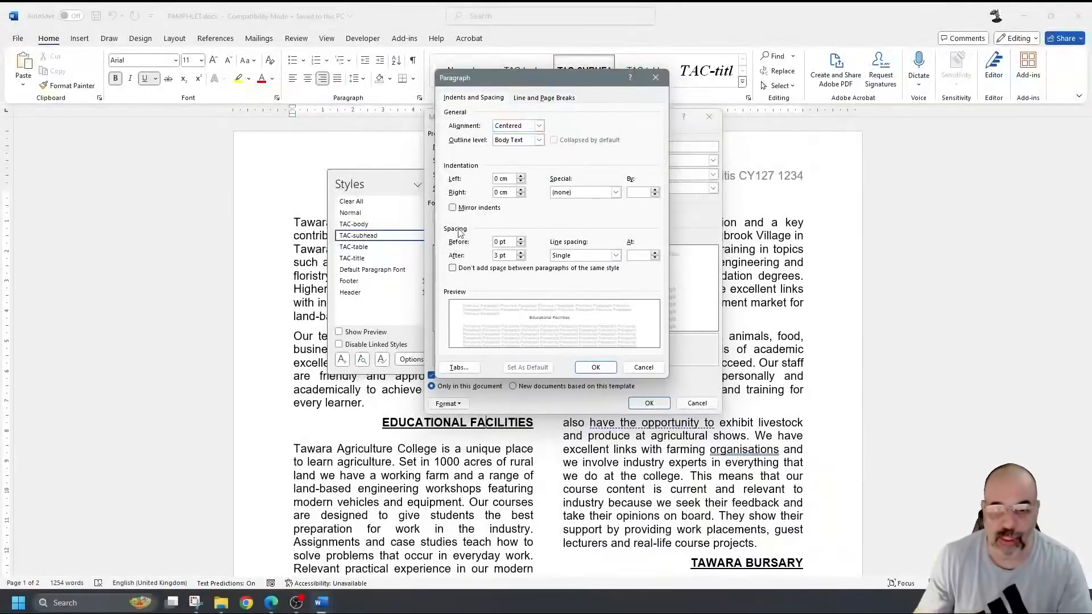
{"action": "left_click", "coordinate": [595, 367]}
{"action": "left_click", "coordinate": [648, 402]}
{"action": "left_click_drag", "start_coordinate": [396, 178], "coordinate": [947, 153]}
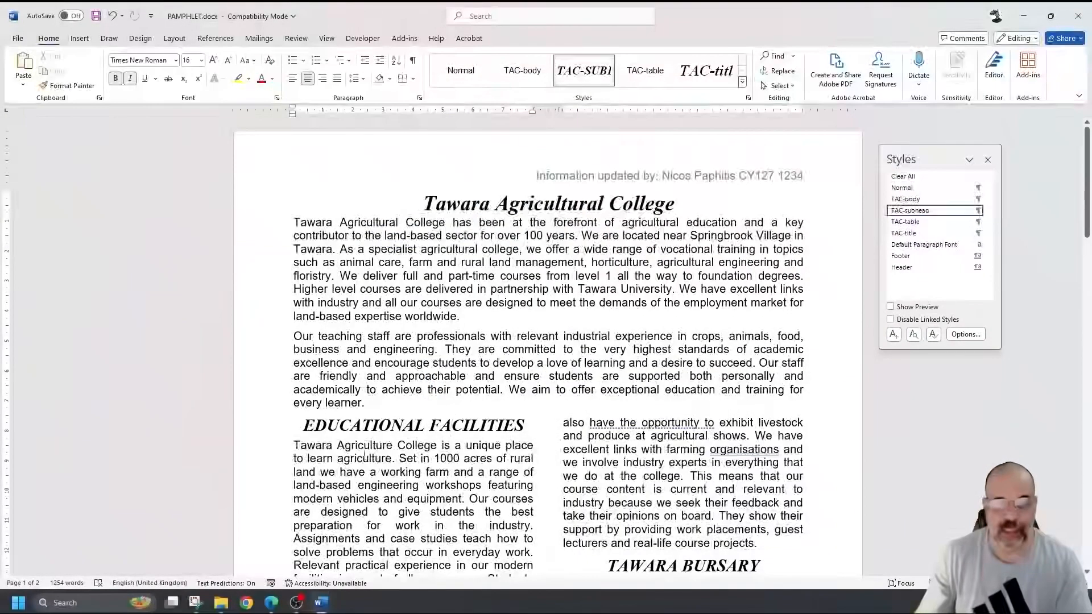
- Review the restyled headings, then reopen TAC-subhead's Modify Style dialog and move it lower left
{"action": "scroll", "coordinate": [364, 453], "scroll_direction": "down", "scroll_amount": 4}
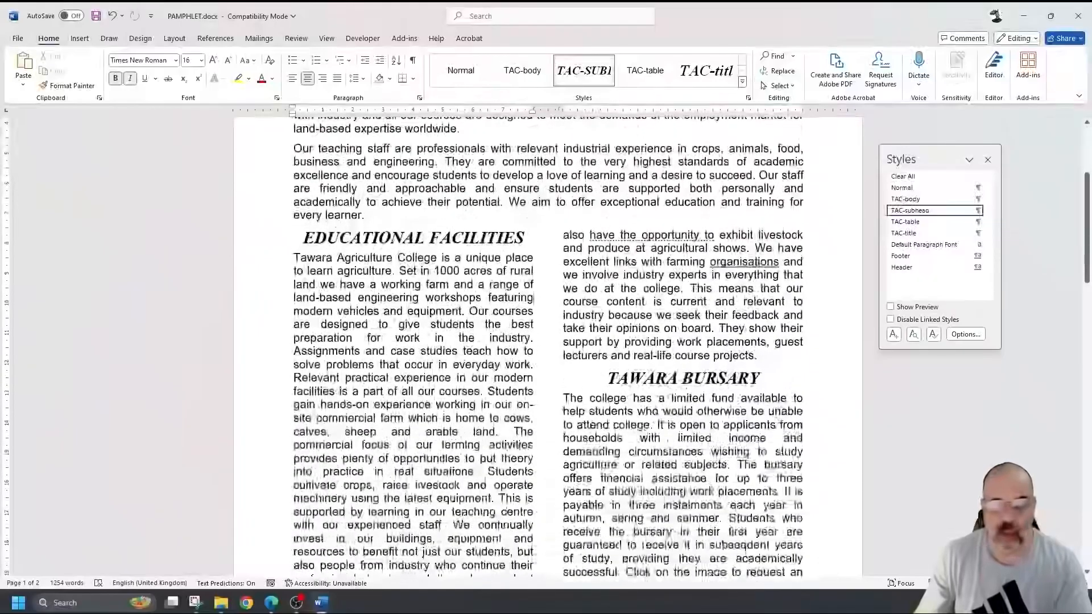
{"action": "scroll", "coordinate": [669, 279], "scroll_direction": "down", "scroll_amount": 12}
{"action": "scroll", "coordinate": [670, 280], "scroll_direction": "down", "scroll_amount": 3}
{"action": "scroll", "coordinate": [669, 280], "scroll_direction": "up", "scroll_amount": 15}
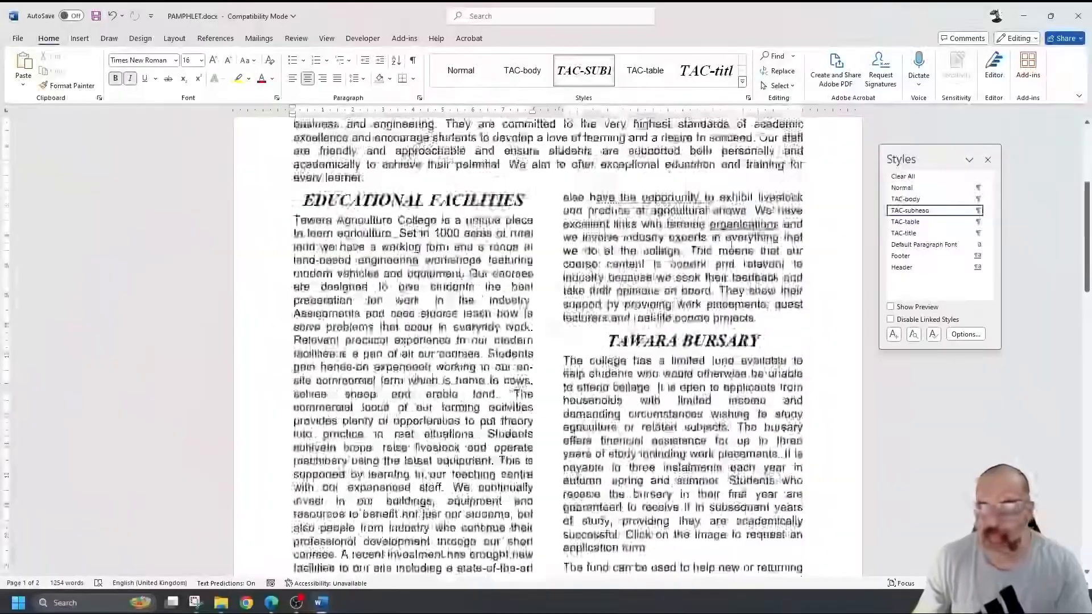
{"action": "scroll", "coordinate": [738, 251], "scroll_direction": "down", "scroll_amount": 1}
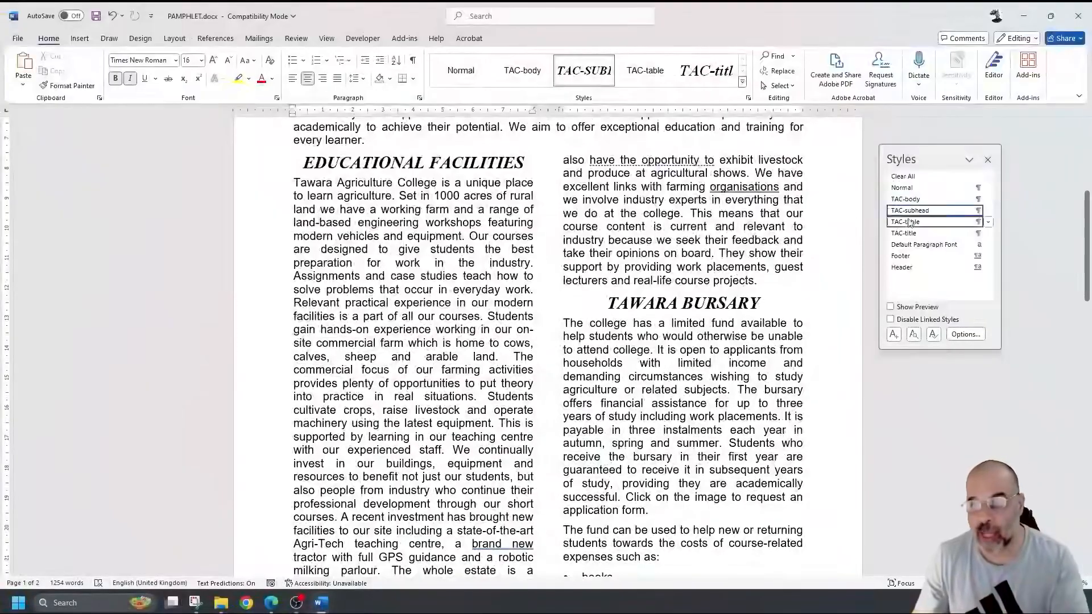
{"action": "left_click", "coordinate": [987, 210]}
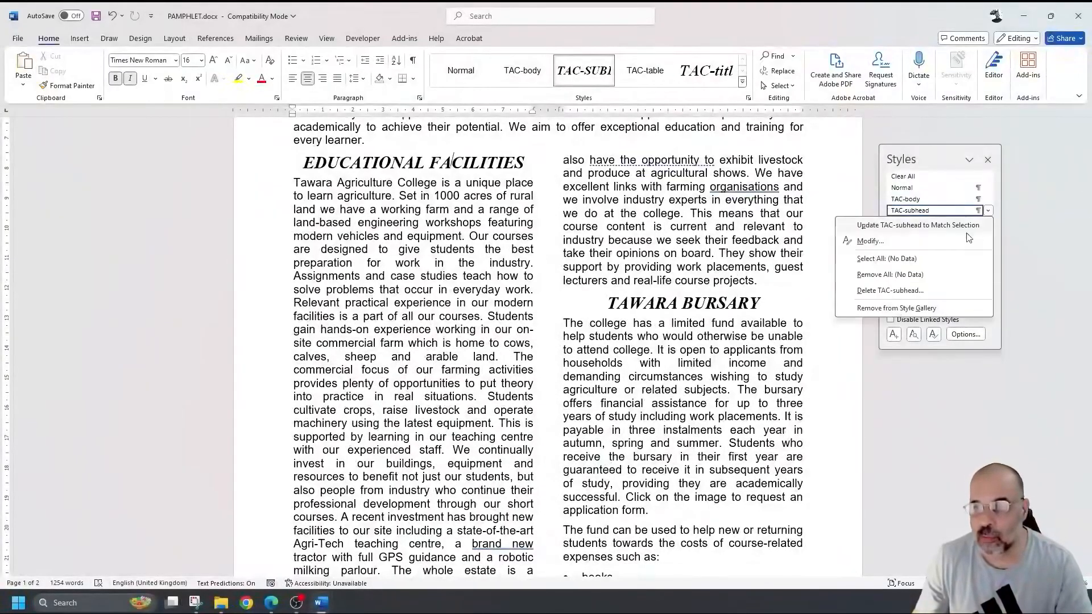
{"action": "left_click", "coordinate": [870, 231]}
{"action": "left_click_drag", "start_coordinate": [633, 114], "coordinate": [460, 224]}
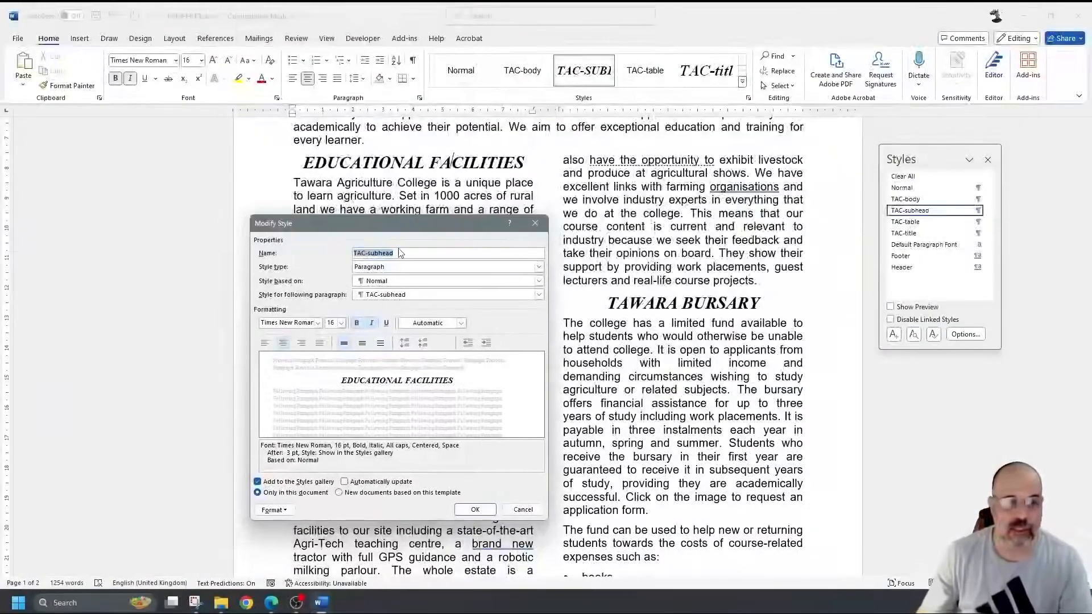
{"action": "mouse_move", "coordinate": [302, 224]}
{"action": "left_mouse_down"}
{"action": "mouse_move", "coordinate": [322, 226]}
{"action": "mouse_move", "coordinate": [288, 222]}
{"action": "left_mouse_up"}
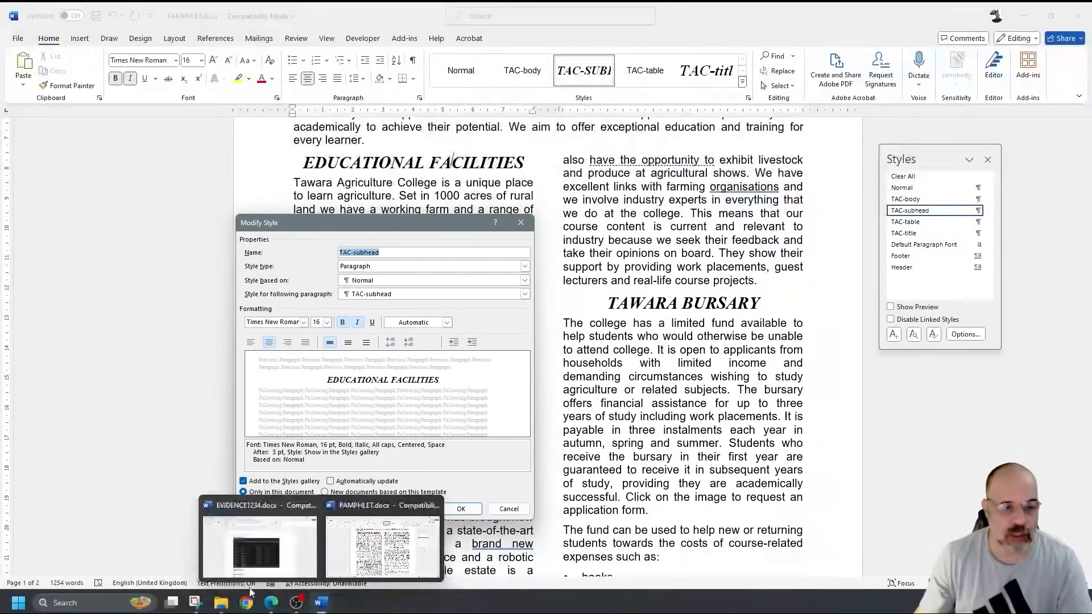
{"action": "left_click", "coordinate": [195, 603]}
- Take a new Snipping Tool capture of the style dialog and headings, undoing a trial loop
{"action": "left_click", "coordinate": [166, 100]}
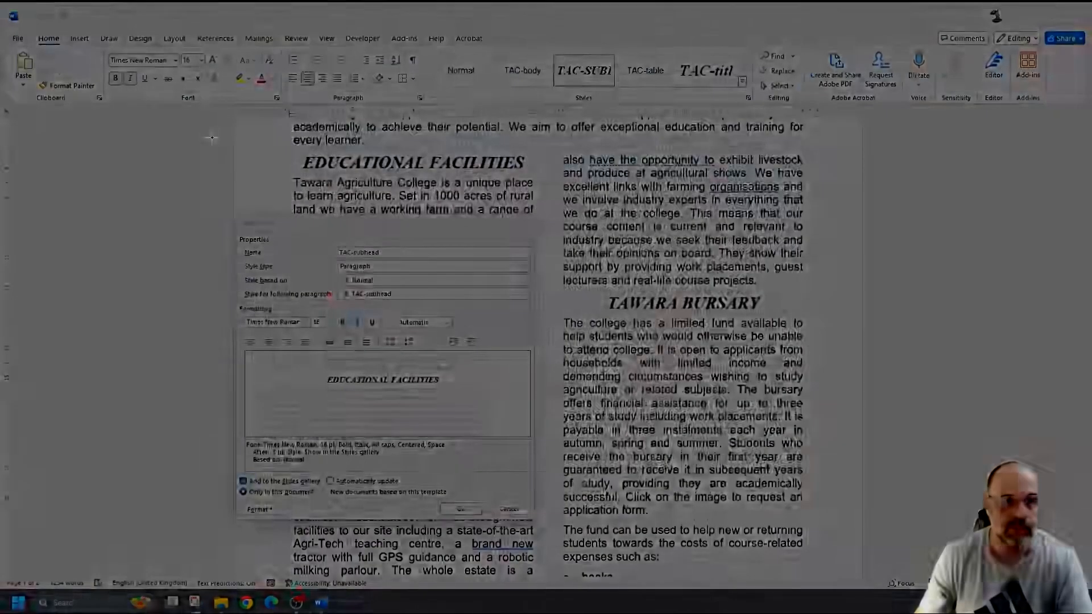
{"action": "left_click_drag", "start_coordinate": [211, 137], "coordinate": [862, 571]}
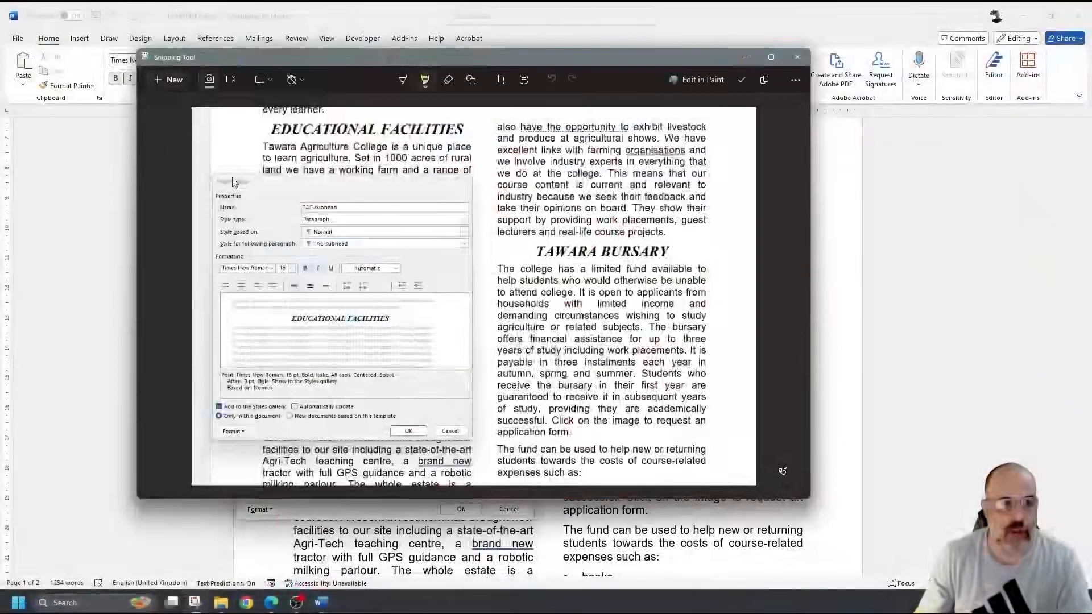
{"action": "mouse_move", "coordinate": [234, 173]}
{"action": "left_mouse_down"}
{"action": "mouse_move", "coordinate": [208, 299]}
{"action": "mouse_move", "coordinate": [247, 439]}
{"action": "mouse_move", "coordinate": [452, 427]}
{"action": "mouse_move", "coordinate": [462, 168]}
{"action": "mouse_move", "coordinate": [224, 181]}
{"action": "left_mouse_up"}
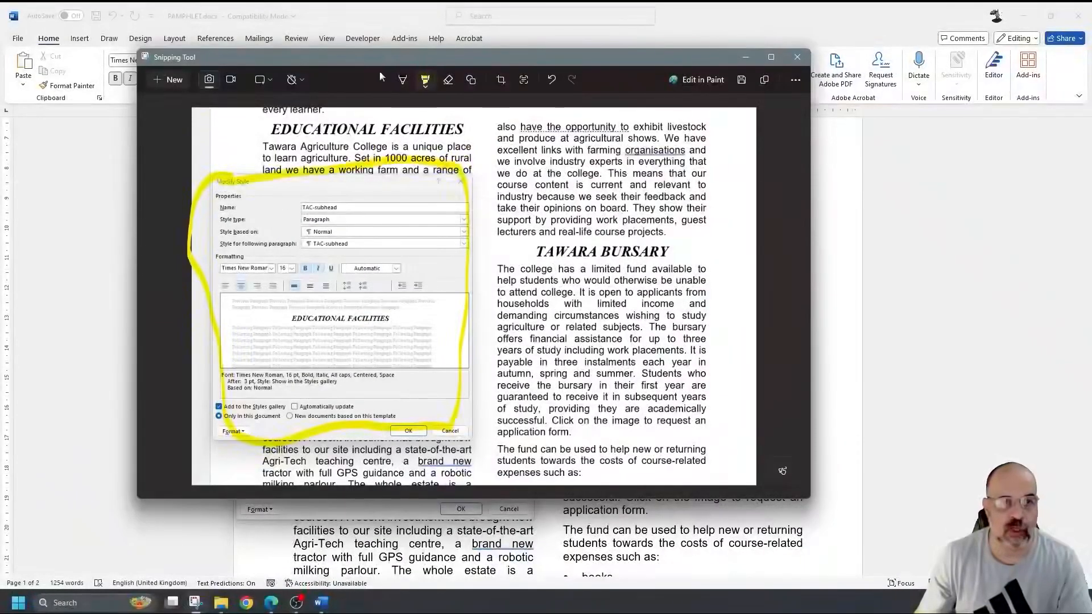
{"action": "key", "text": "ctrl+z"}
- Try yellow highlights on the EDUCATIONAL FACILITIES and TAWARA BURSARY headings, then undo them all
{"action": "left_click_drag", "start_coordinate": [264, 126], "coordinate": [476, 128]}
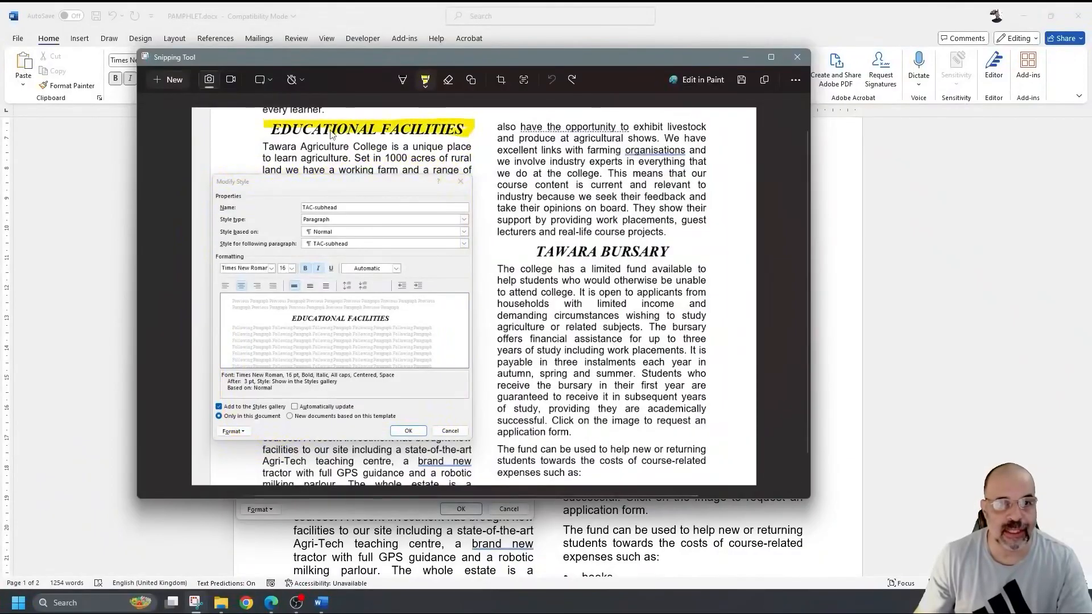
{"action": "mouse_move", "coordinate": [524, 245]}
{"action": "left_mouse_down"}
{"action": "mouse_move", "coordinate": [677, 251]}
{"action": "mouse_move", "coordinate": [529, 255]}
{"action": "left_mouse_up"}
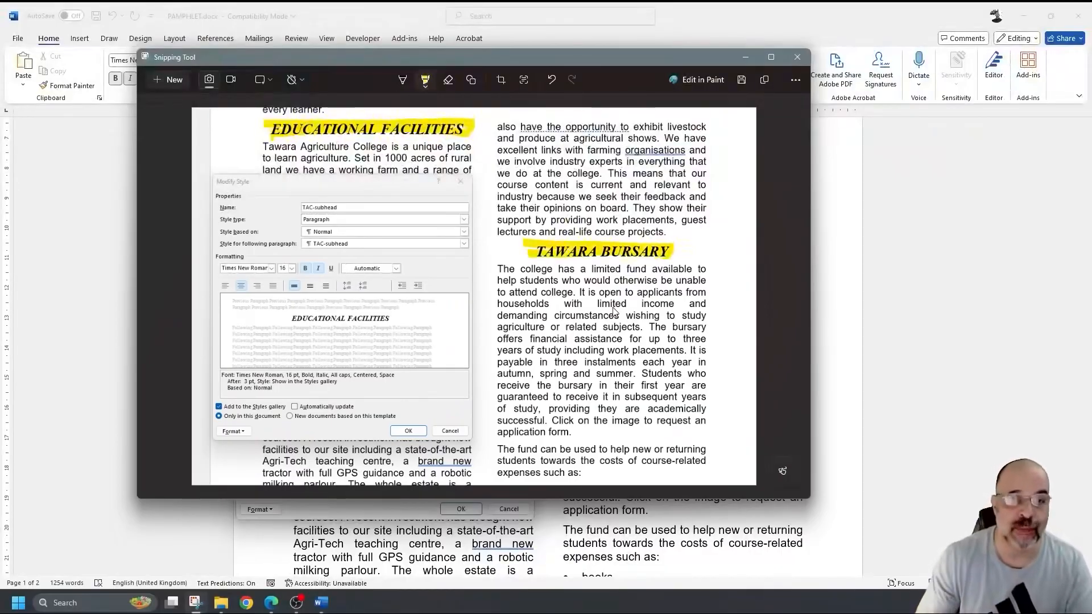
{"action": "key", "text": "ctrl+z"}
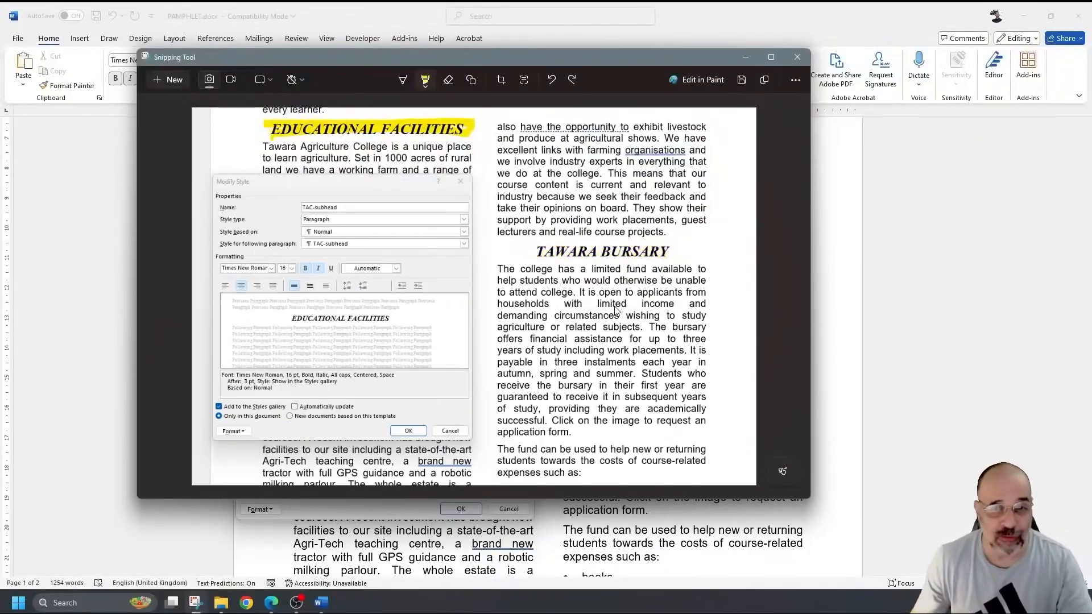
{"action": "key", "text": "ctrl+z"}
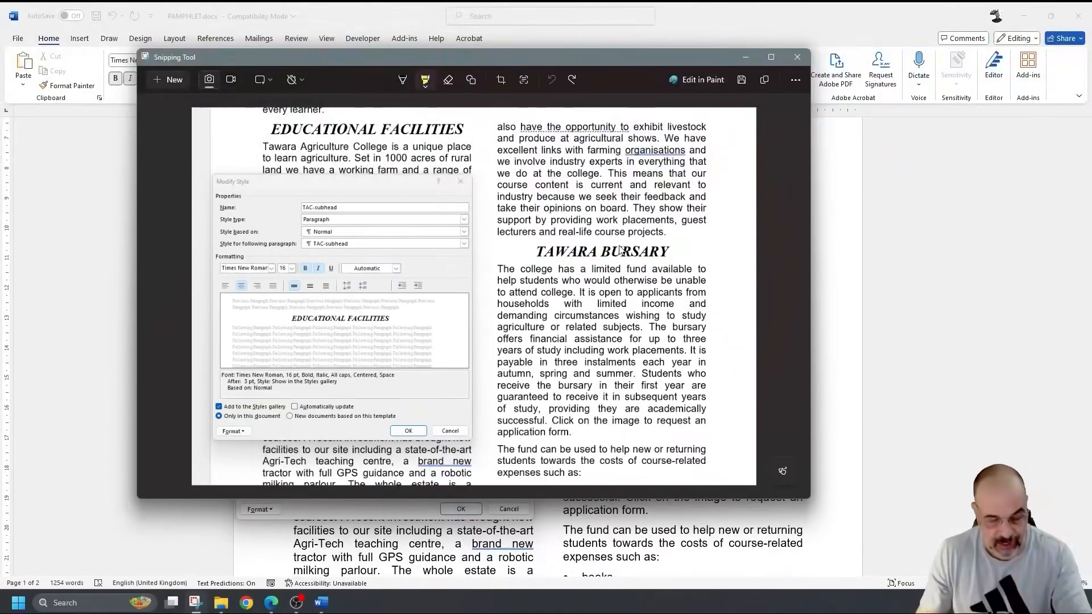
{"action": "scroll", "coordinate": [620, 250], "scroll_direction": "up", "scroll_amount": 5}
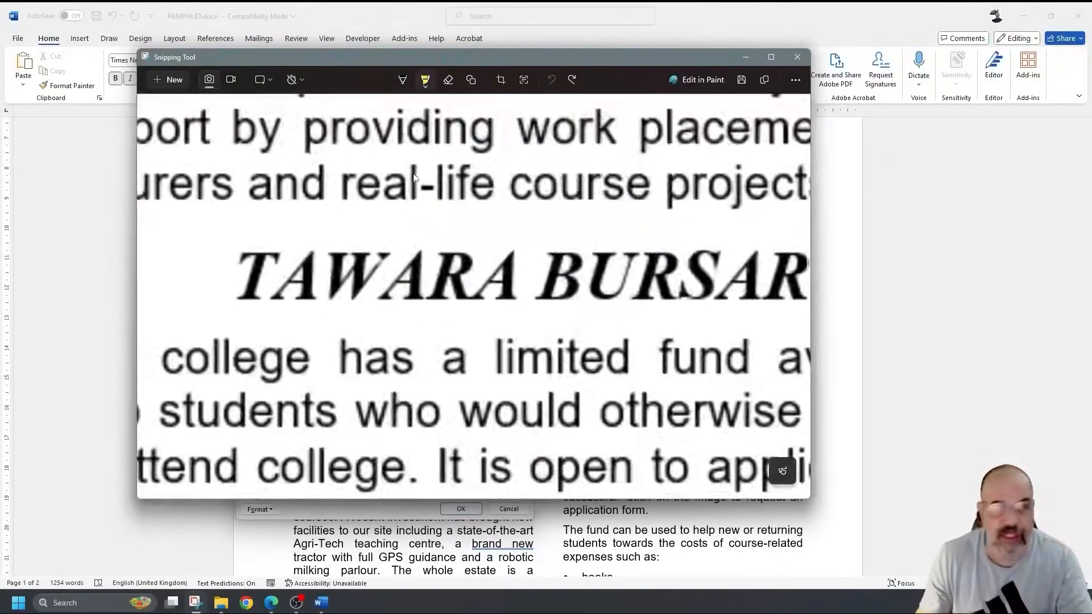
{"action": "left_click_drag", "start_coordinate": [373, 252], "coordinate": [388, 253]}
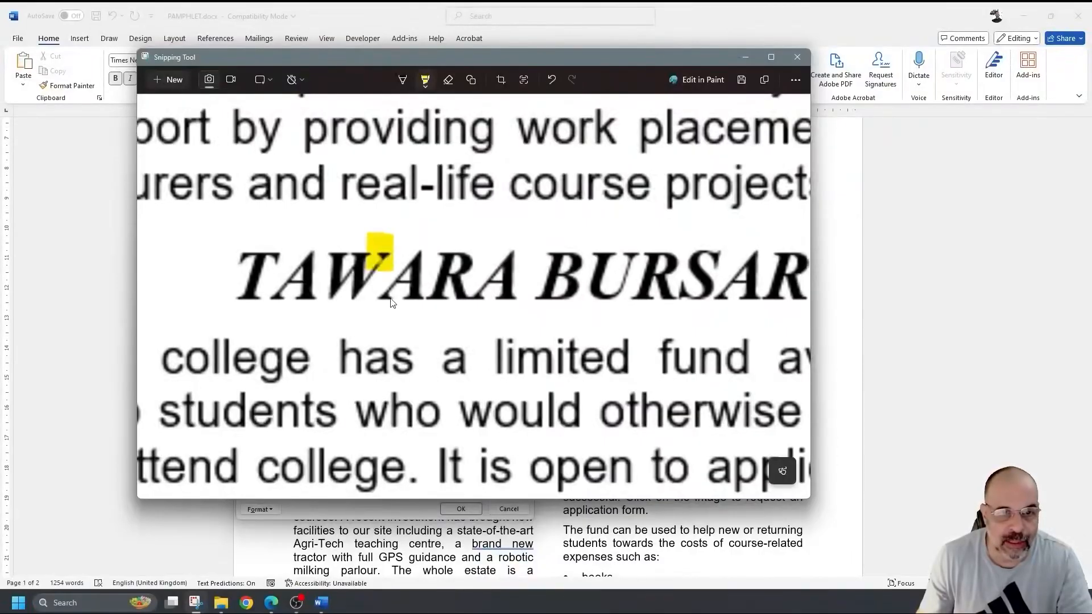
{"action": "left_click_drag", "start_coordinate": [393, 298], "coordinate": [376, 299]}
{"action": "left_click_drag", "start_coordinate": [439, 249], "coordinate": [442, 251]}
{"action": "left_click_drag", "start_coordinate": [502, 287], "coordinate": [504, 313]}
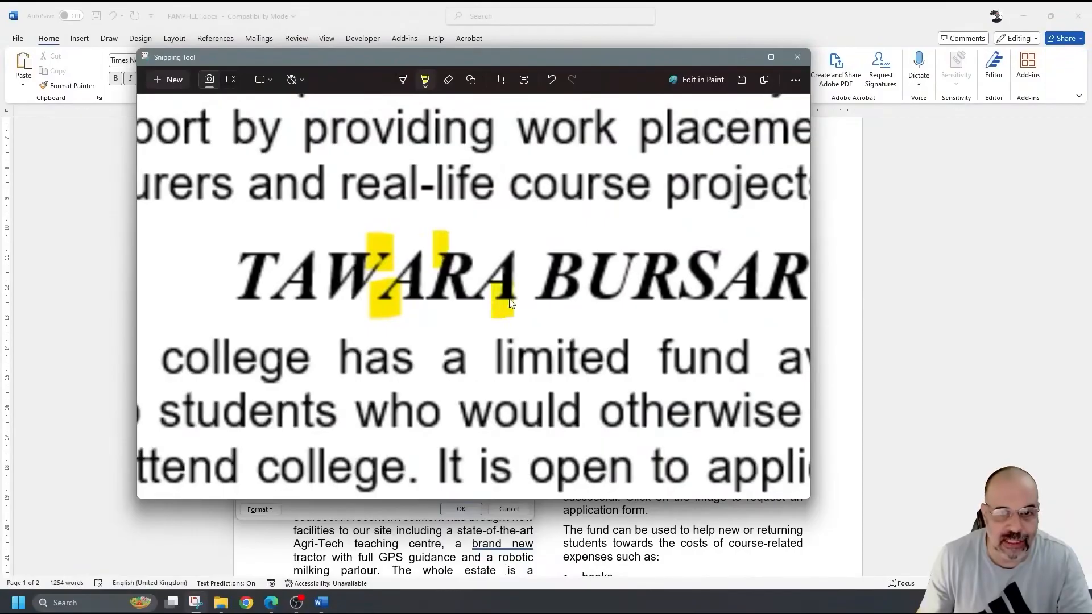
{"action": "left_click_drag", "start_coordinate": [547, 267], "coordinate": [548, 234]}
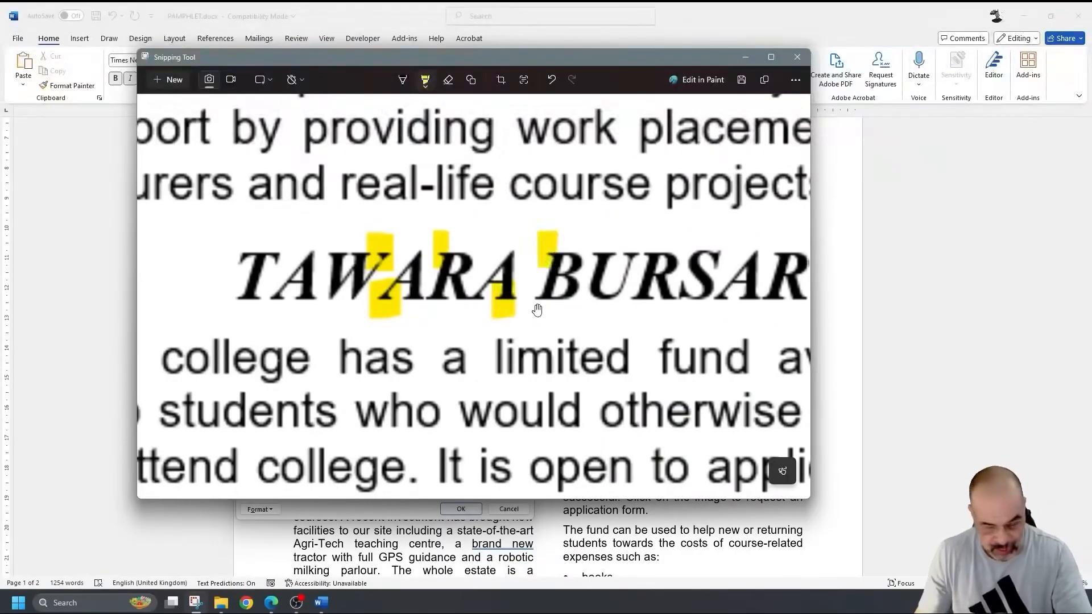
{"action": "key", "text": "ctrl+z"}
{"action": "key", "text": "ctrl+z"}
{"action": "key", "text": "ctrl+z"}
{"action": "key", "text": "ctrl+z"}
{"action": "key", "text": "ctrl+z"}
- Return to the Word pamphlet and close the TAC-subhead Modify Style dialog with OK
{"action": "scroll", "coordinate": [578, 211], "scroll_direction": "down", "scroll_amount": 5}
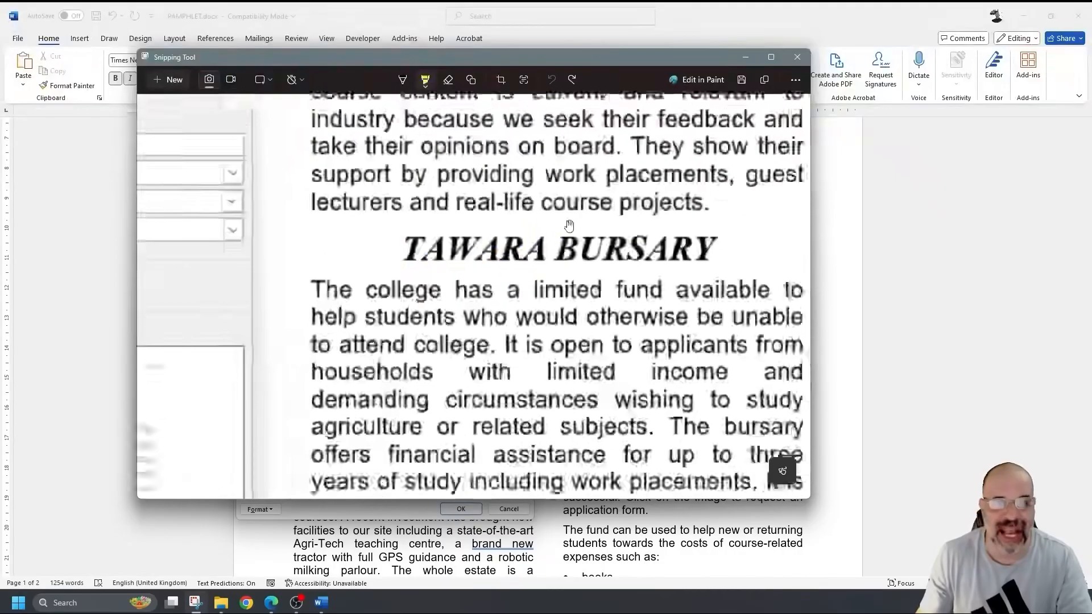
{"action": "left_click", "coordinate": [322, 603]}
{"action": "left_click", "coordinate": [306, 559]}
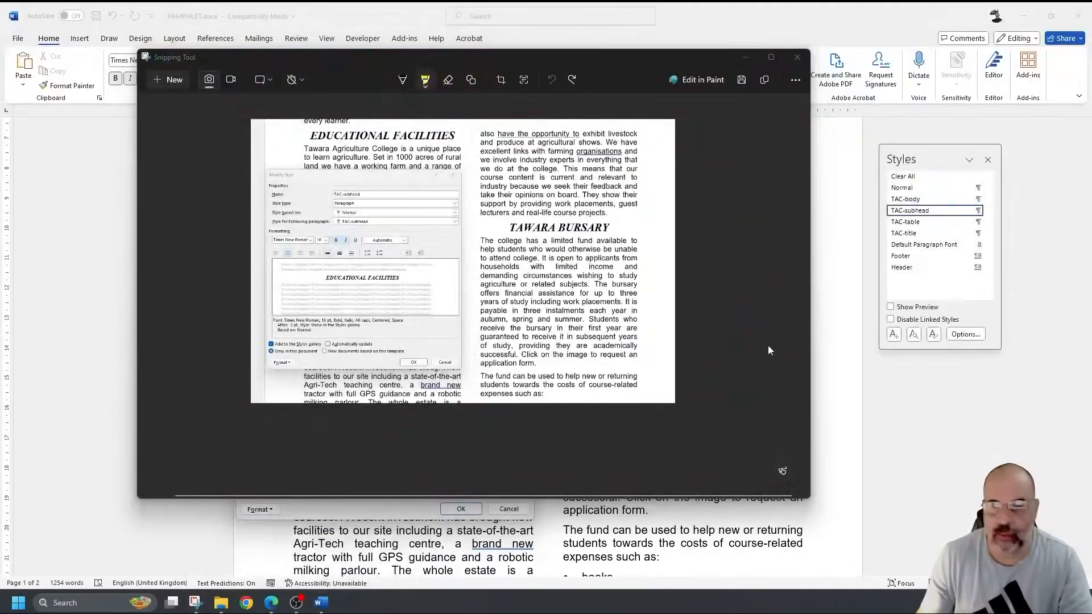
{"action": "left_click", "coordinate": [419, 508]}
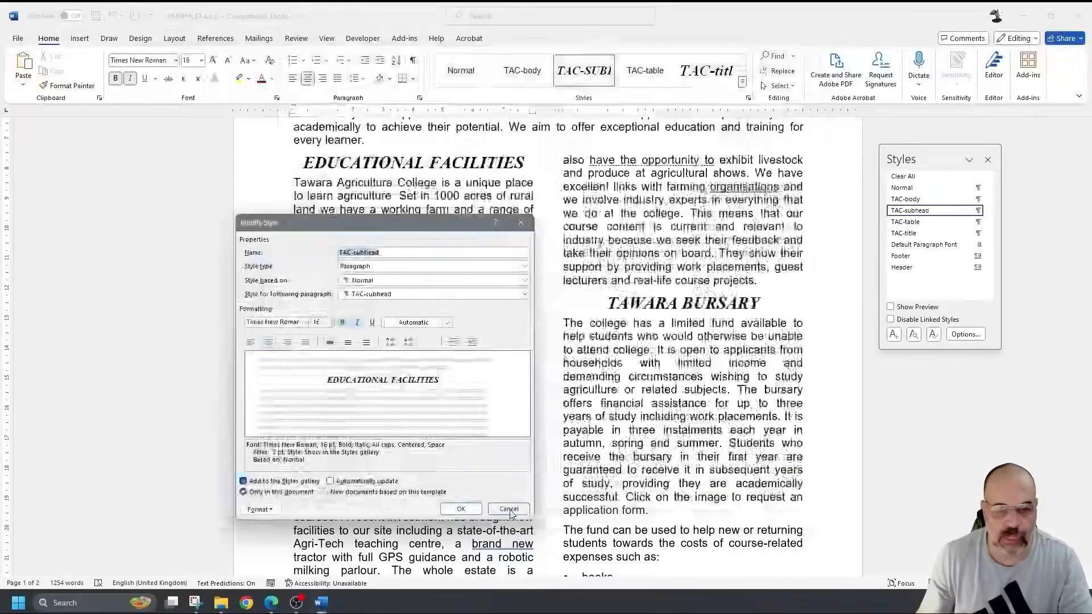
{"action": "left_click", "coordinate": [461, 508]}
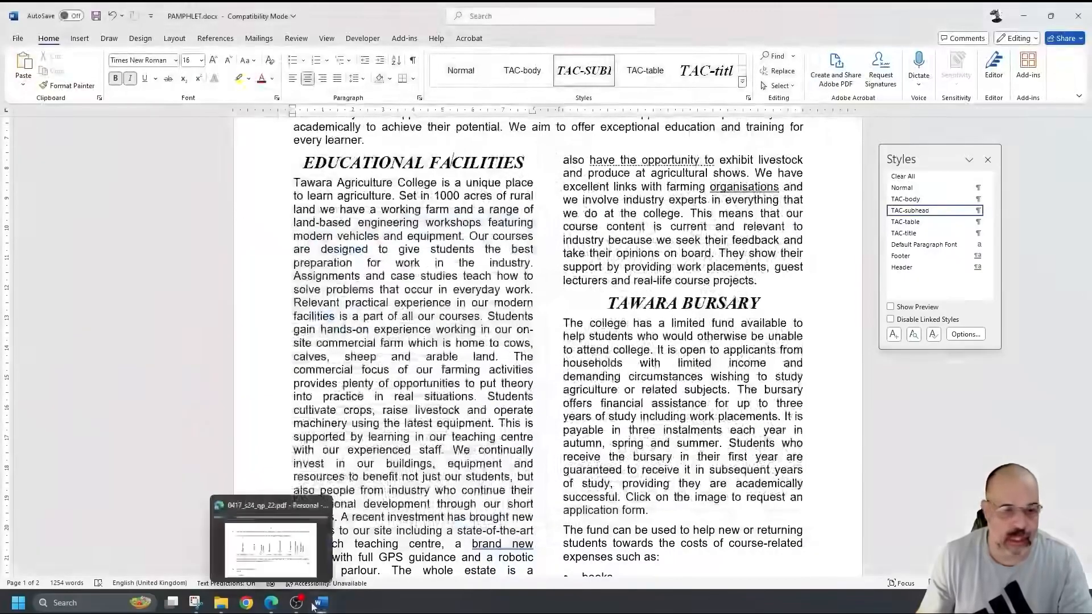
- Paste the style screenshot under 'Step 4 evidence:' in EVIDENCE1234.docx, pushing later headings to page 2
{"action": "mouse_move", "coordinate": [321, 603]}
{"action": "left_click", "coordinate": [284, 545]}
{"action": "scroll", "coordinate": [366, 378], "scroll_direction": "down", "scroll_amount": 3}
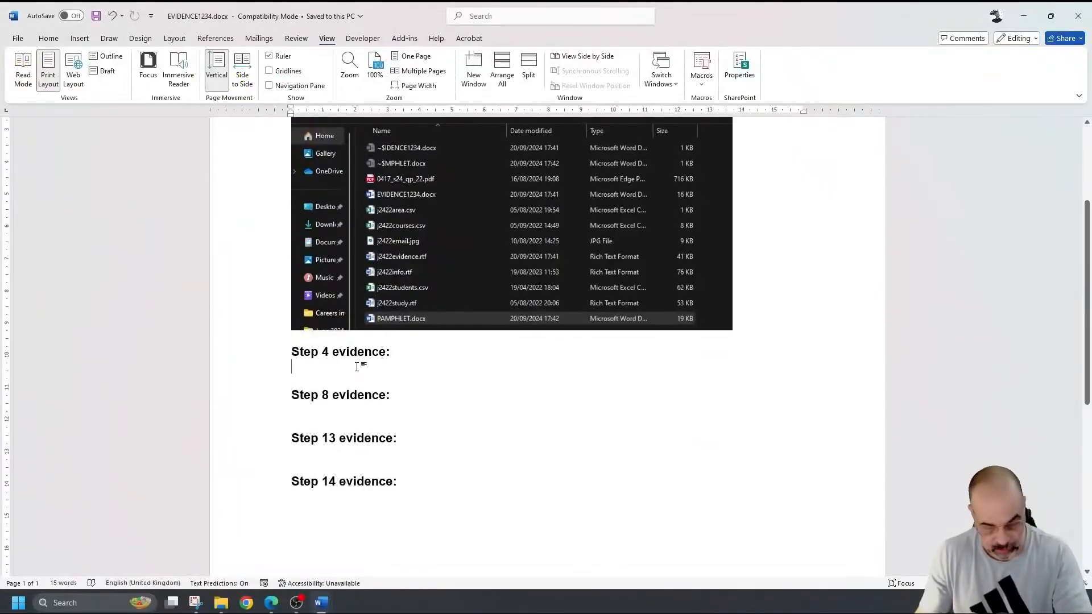
{"action": "key", "text": "ctrl+v"}
{"action": "scroll", "coordinate": [479, 350], "scroll_direction": "down", "scroll_amount": 6}
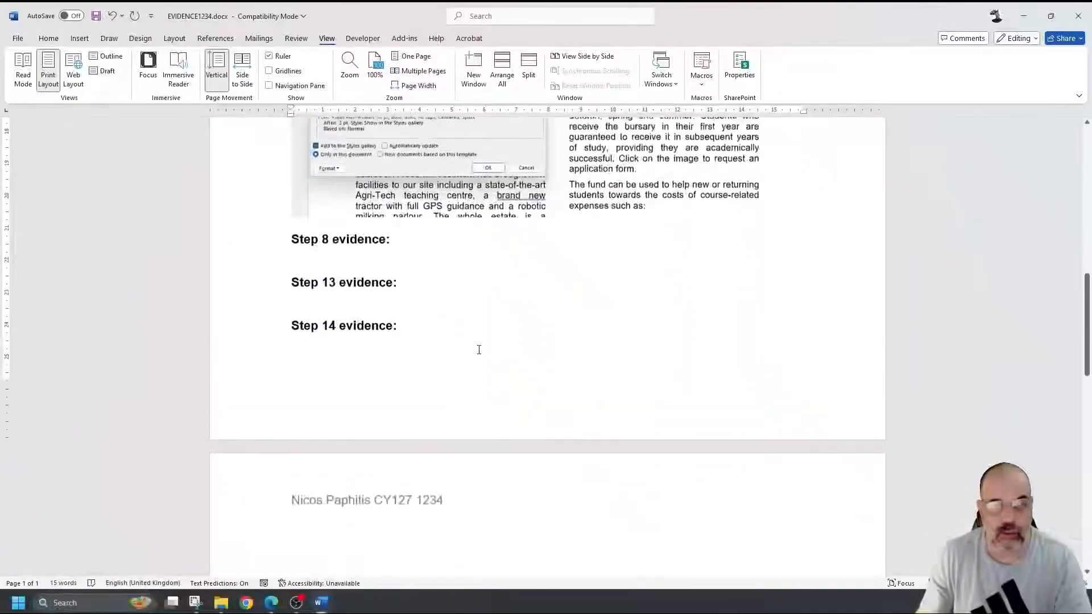
{"action": "key", "text": "Return"}
{"action": "key", "text": "Return"}
{"action": "key", "text": "Return"}
{"action": "key", "text": "Return"}
{"action": "key", "text": "Return"}
{"action": "key", "text": "Return"}
{"action": "key", "text": "Return"}
{"action": "key", "text": "Return"}
{"action": "key", "text": "Return"}
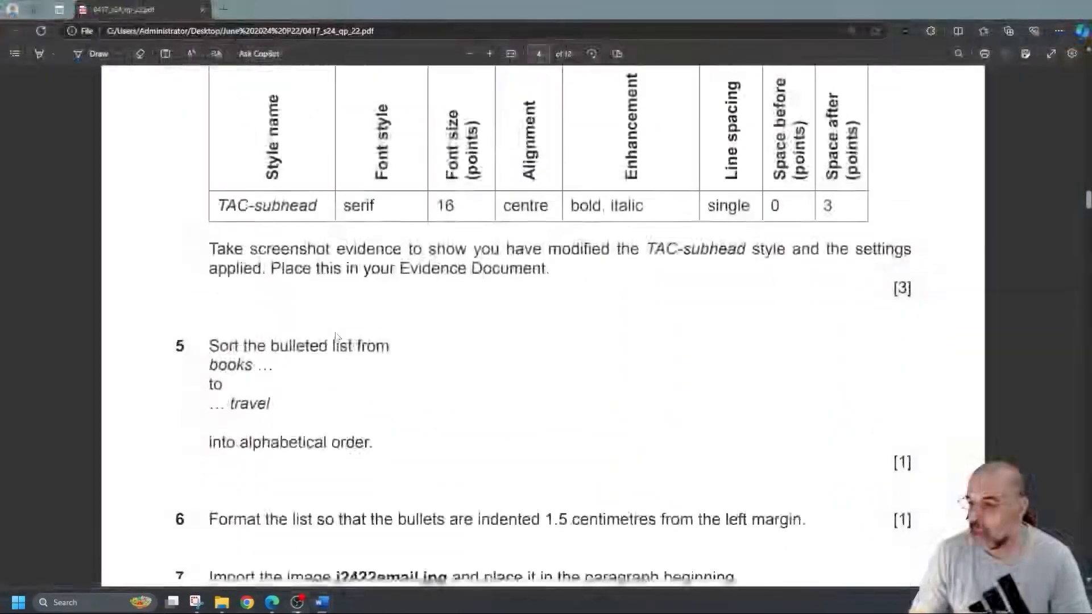
{"action": "scroll", "coordinate": [334, 332], "scroll_direction": "down", "scroll_amount": 3}
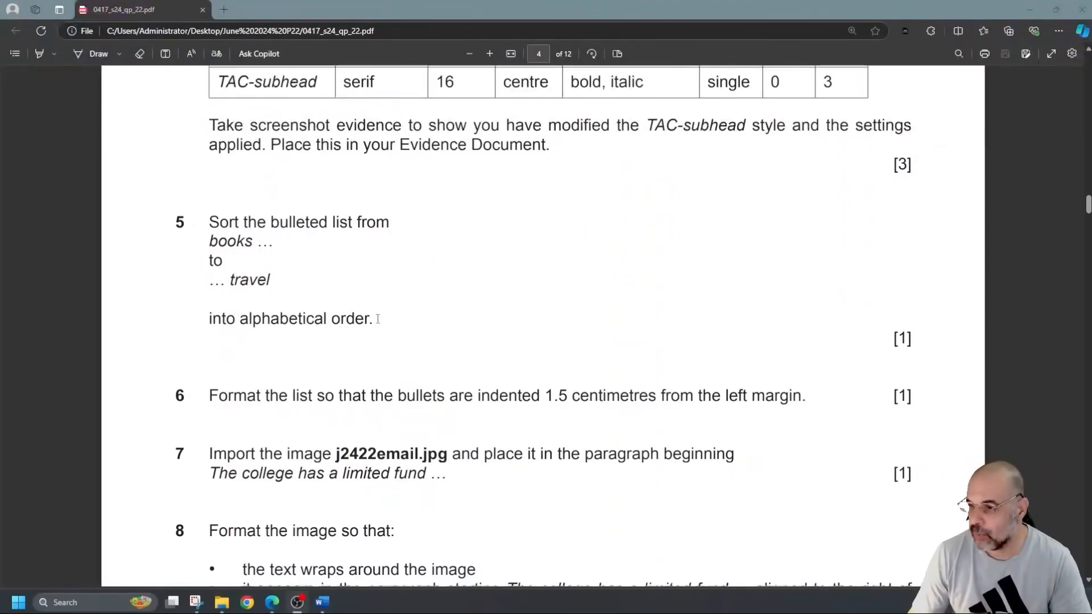
- Scroll the question paper to questions 5–8 and select '1.5 centimetres' in question 6
{"action": "scroll", "coordinate": [377, 319], "scroll_direction": "down", "scroll_amount": 1}
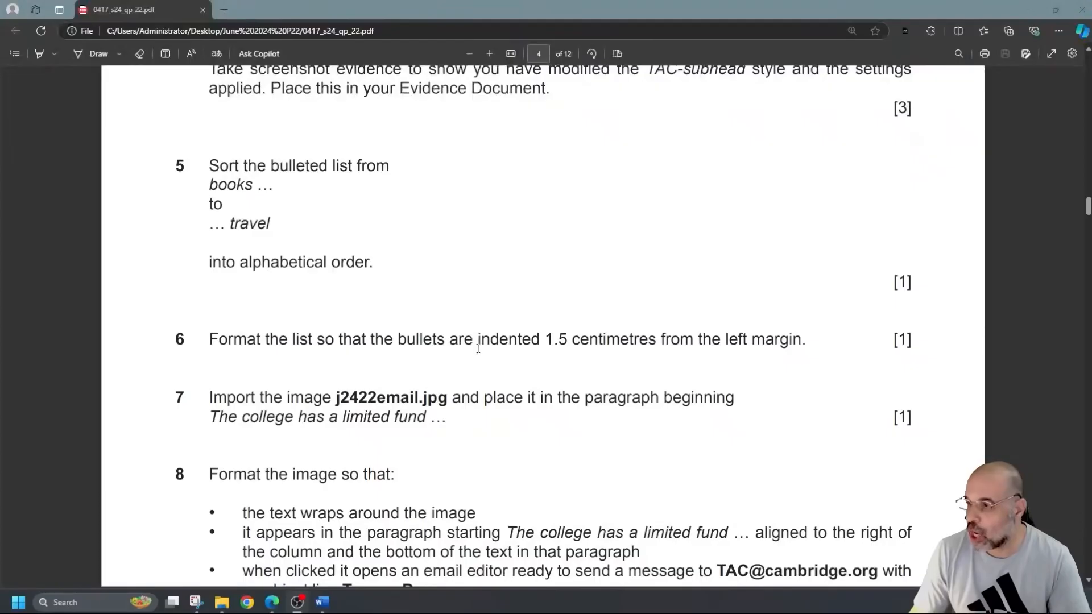
{"action": "left_click_drag", "start_coordinate": [547, 339], "coordinate": [654, 340]}
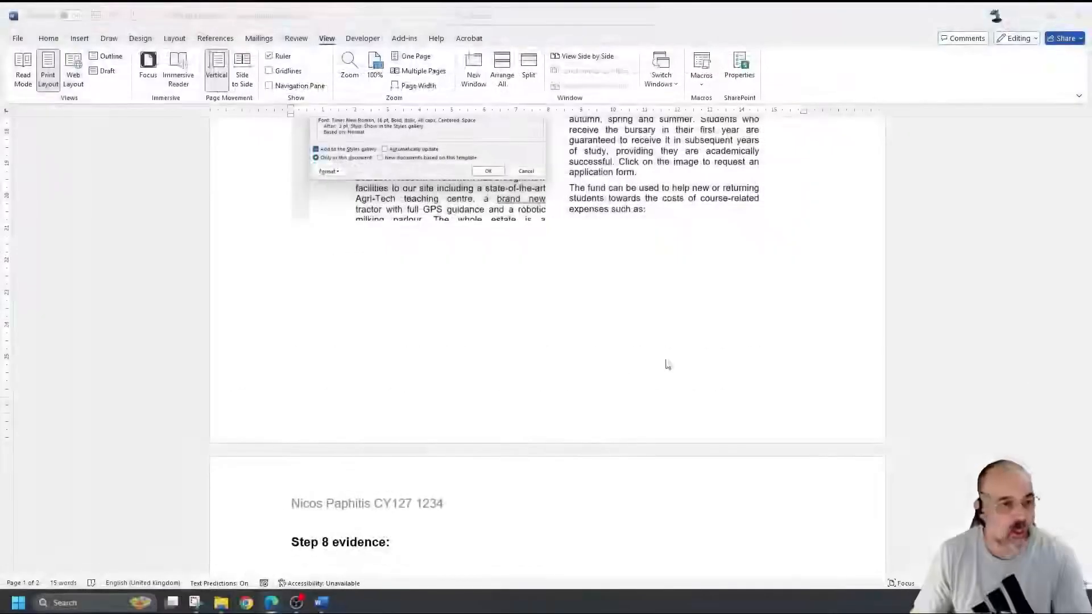
- Return to PAMPHLET.docx and select the bursary bullet list from 'books' to 'travel'
{"action": "scroll", "coordinate": [608, 369], "scroll_direction": "up", "scroll_amount": 10}
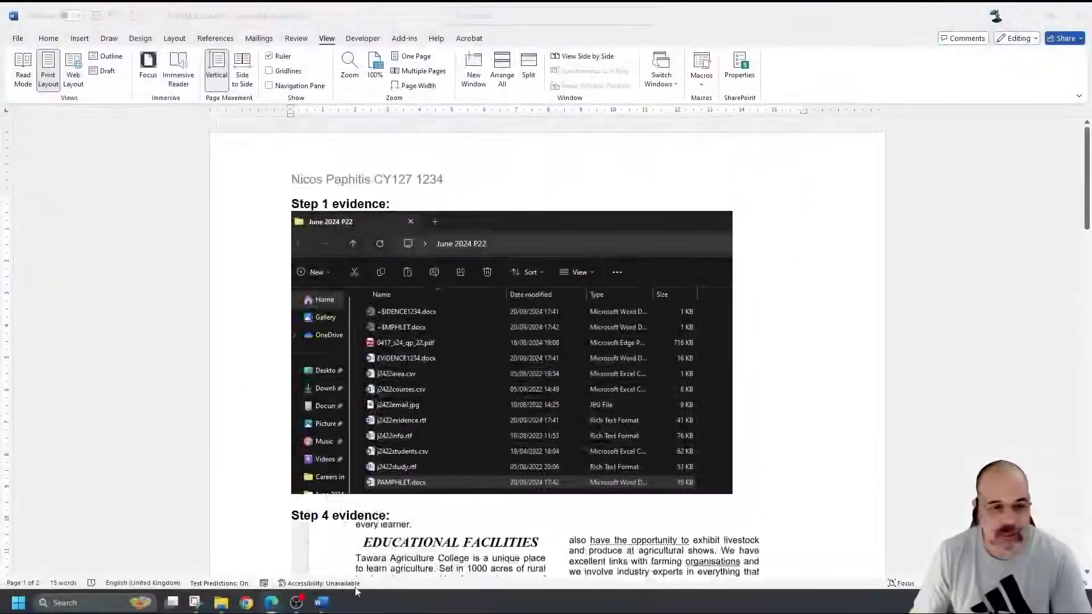
{"action": "left_click", "coordinate": [380, 541]}
{"action": "scroll", "coordinate": [455, 402], "scroll_direction": "down", "scroll_amount": 6}
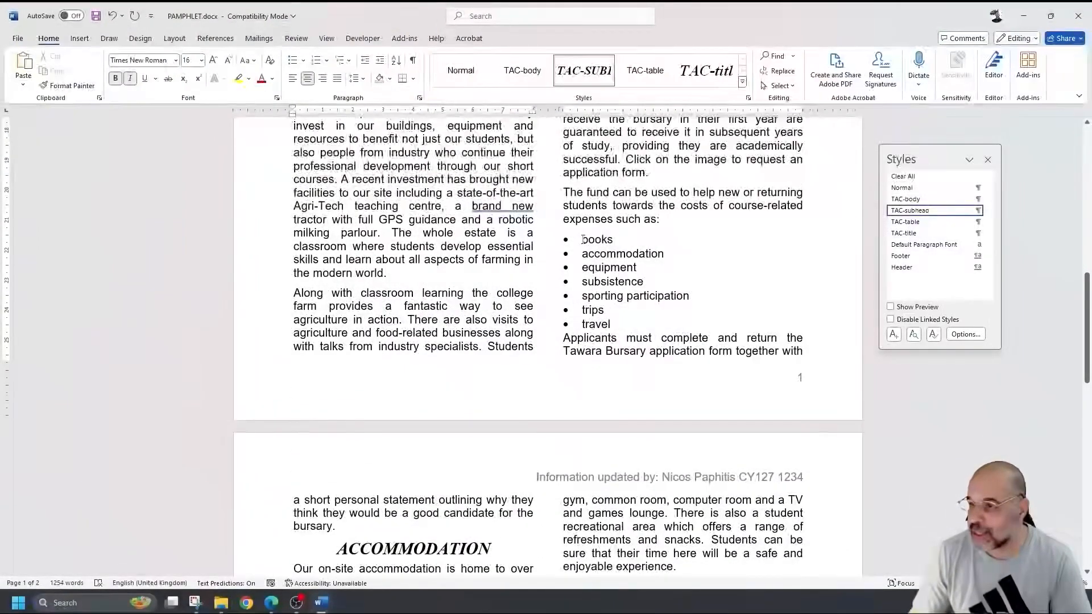
{"action": "left_click_drag", "start_coordinate": [582, 239], "coordinate": [628, 324]}
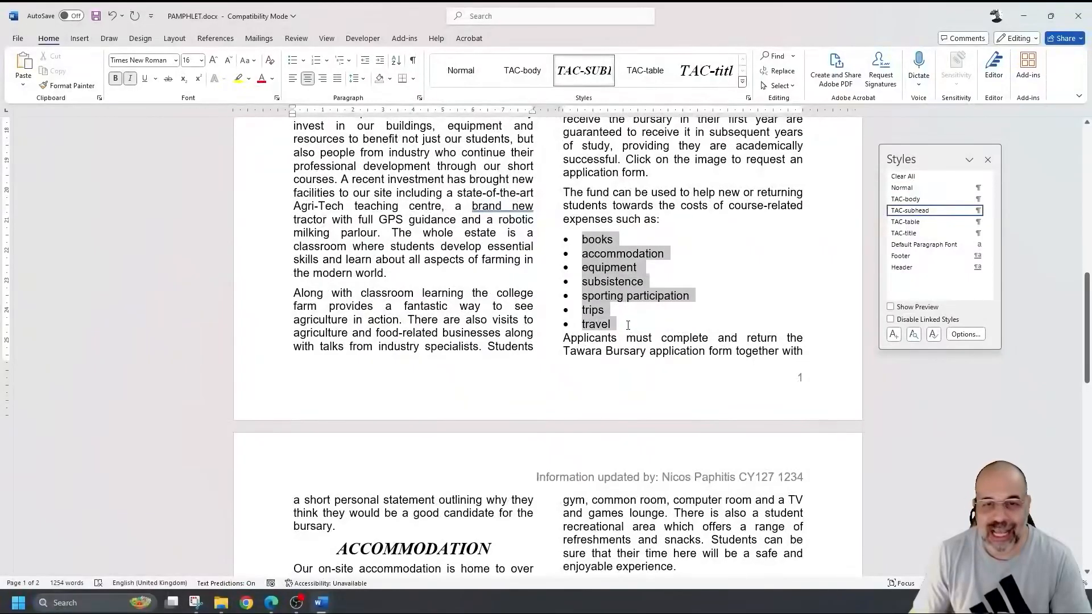
{"action": "scroll", "coordinate": [566, 291], "scroll_direction": "up", "scroll_amount": 2}
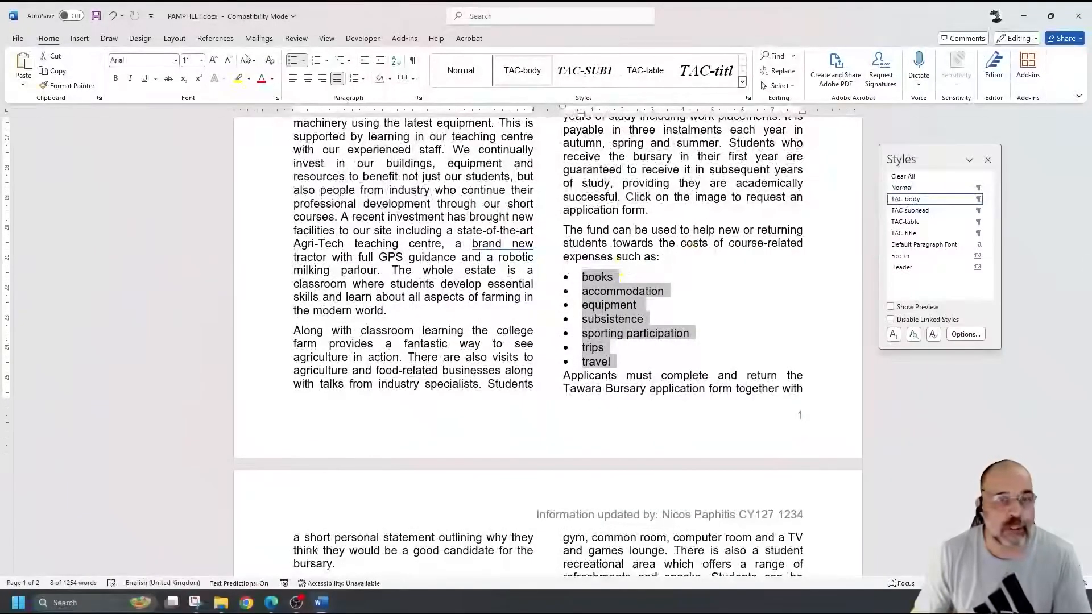
- Sort the selected bullet list by paragraphs as text in ascending order, accommodation to trips
{"action": "left_click", "coordinate": [394, 60]}
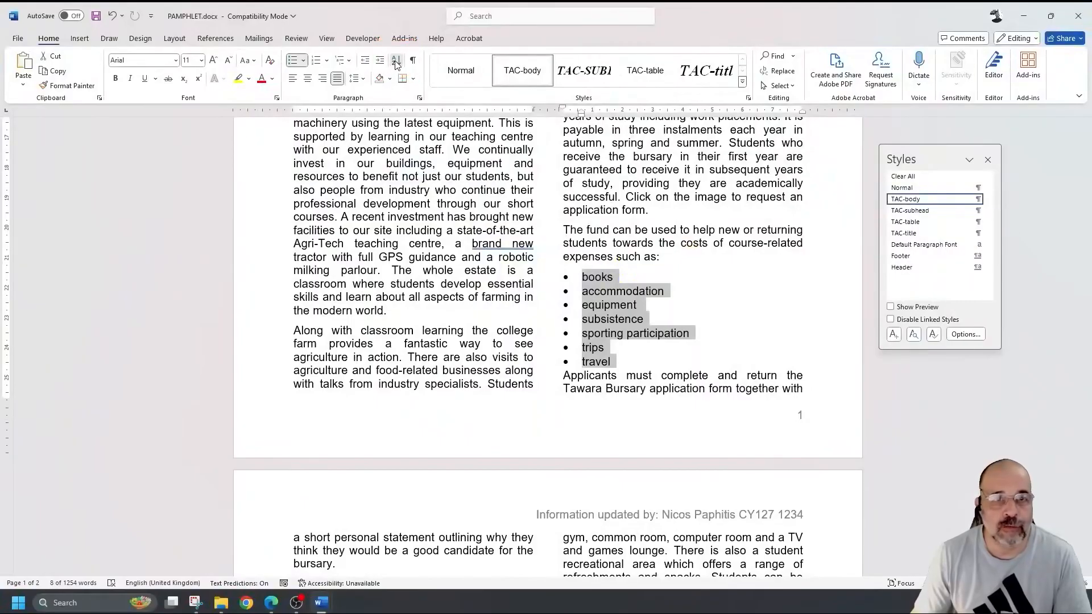
{"action": "left_click_drag", "start_coordinate": [530, 209], "coordinate": [412, 159]}
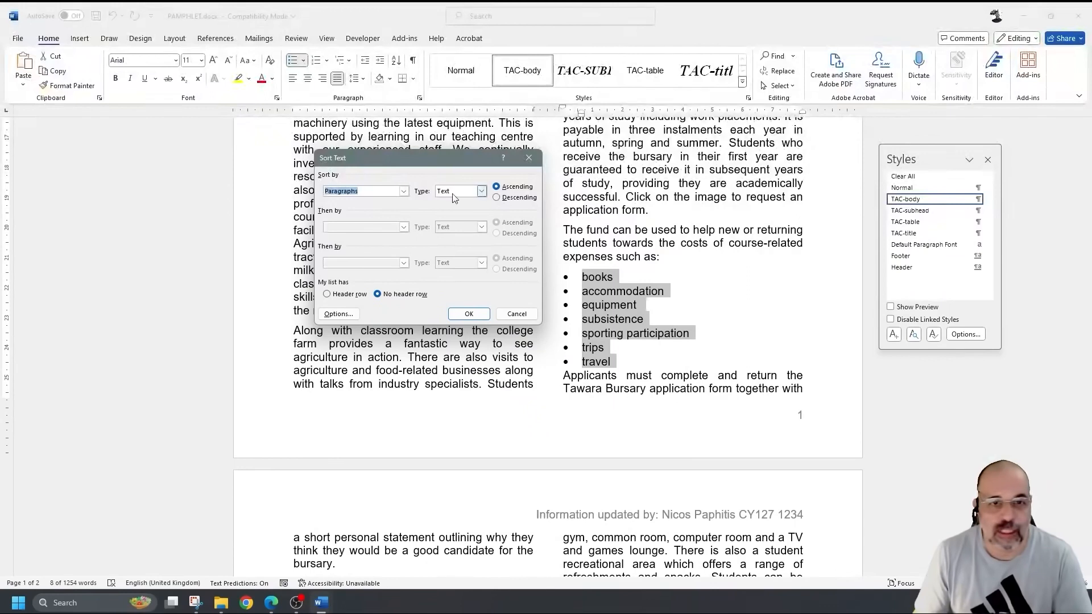
{"action": "left_click", "coordinate": [482, 192]}
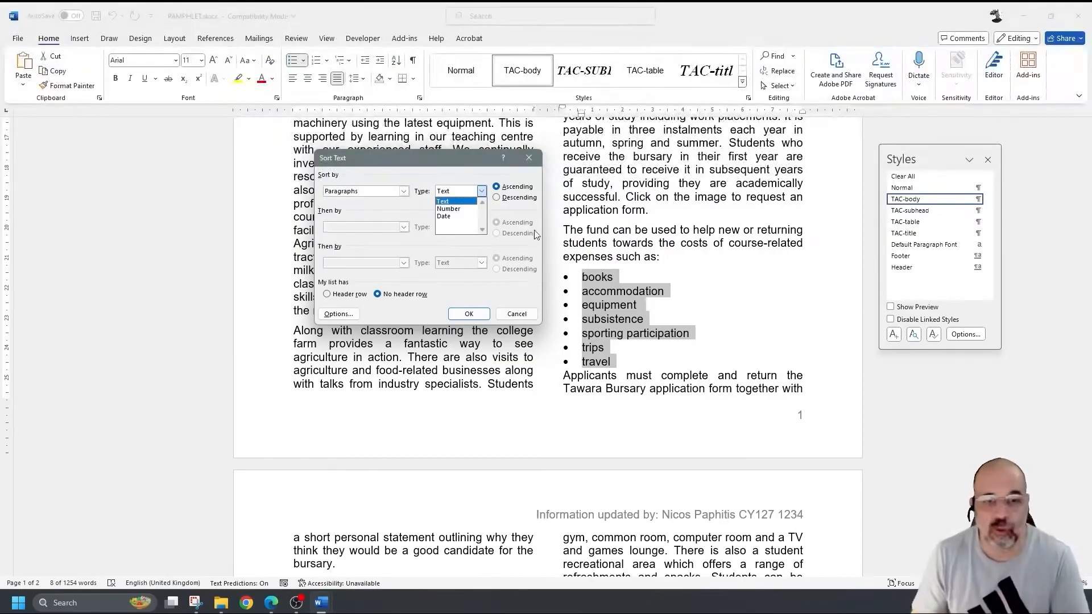
{"action": "left_click", "coordinate": [459, 193]}
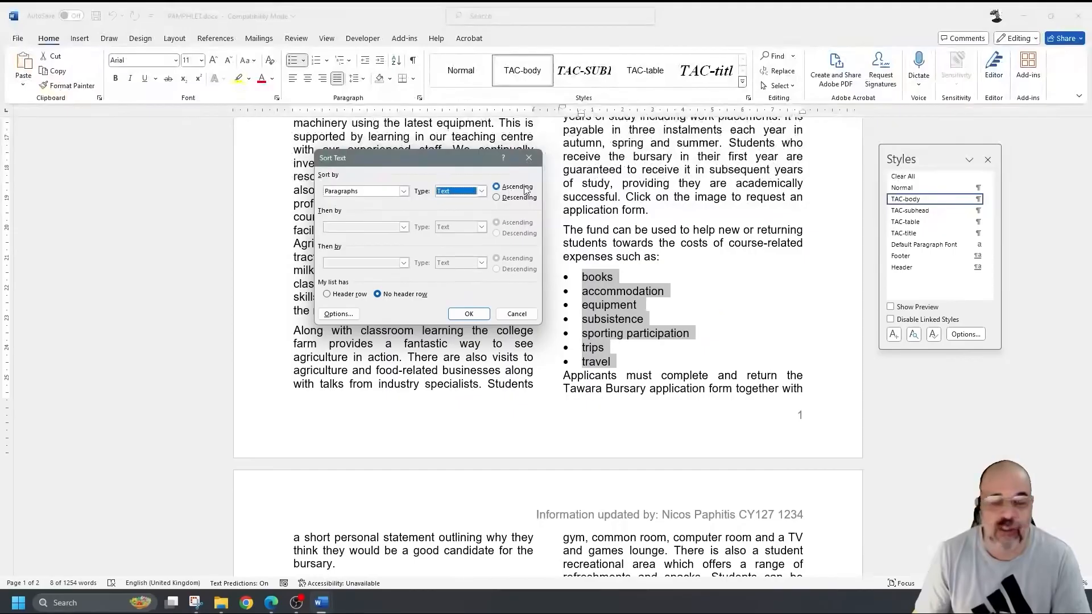
{"action": "left_click", "coordinate": [476, 312]}
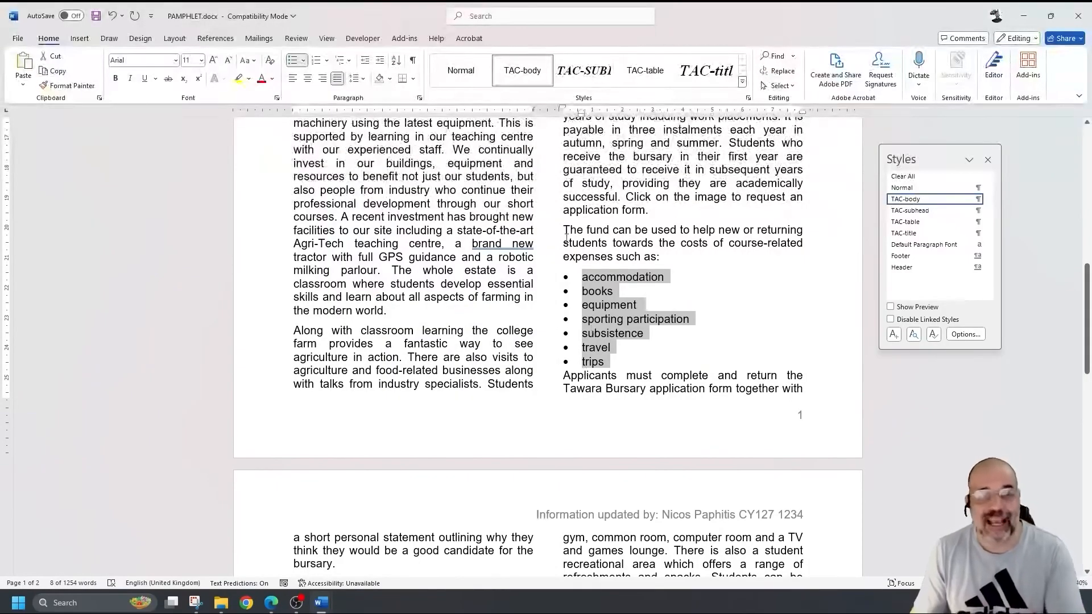
{"action": "left_click", "coordinate": [420, 99]}
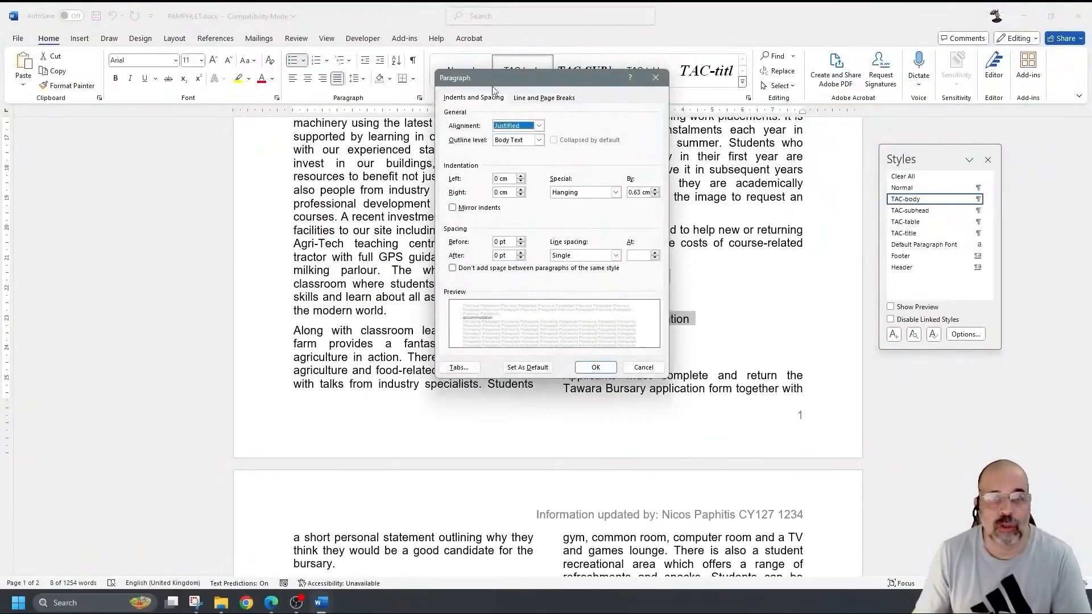
- Set the sorted list's left indentation to 1.5 cm in the Paragraph dialog
{"action": "left_click", "coordinate": [514, 178]}
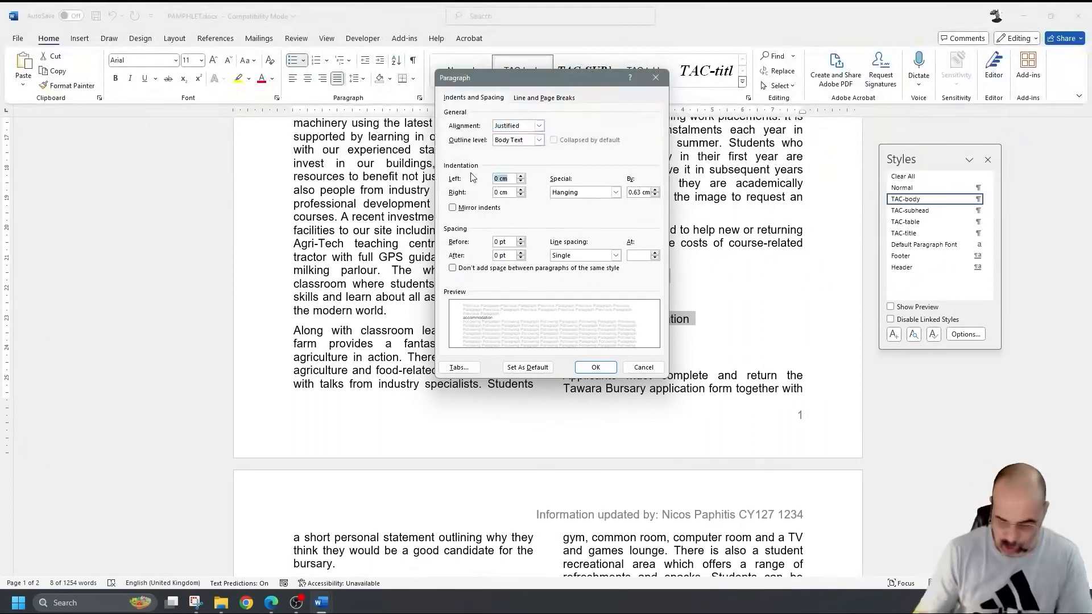
{"action": "type", "text": "1.5"}
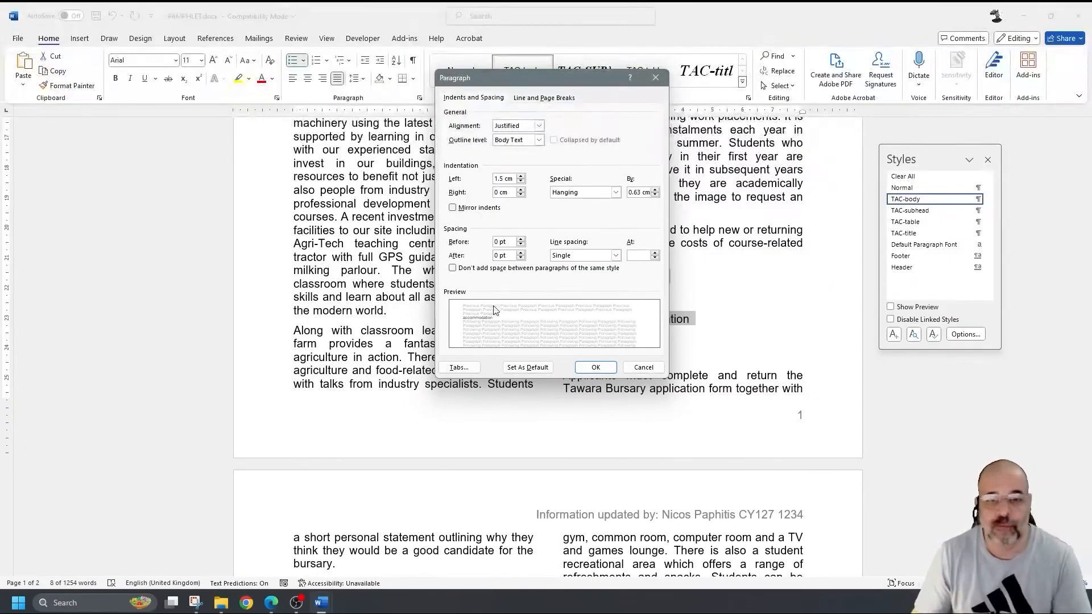
{"action": "left_click", "coordinate": [595, 367]}
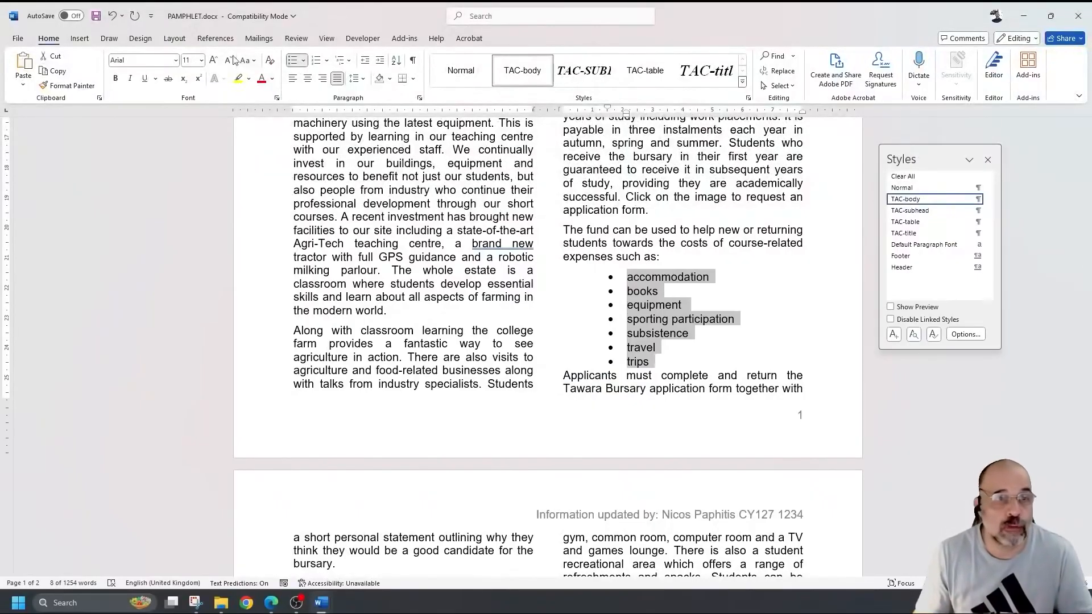
- Reselect the sorted bullet list and select the phrase 'The college has a limited fund'
{"action": "left_click", "coordinate": [327, 40]}
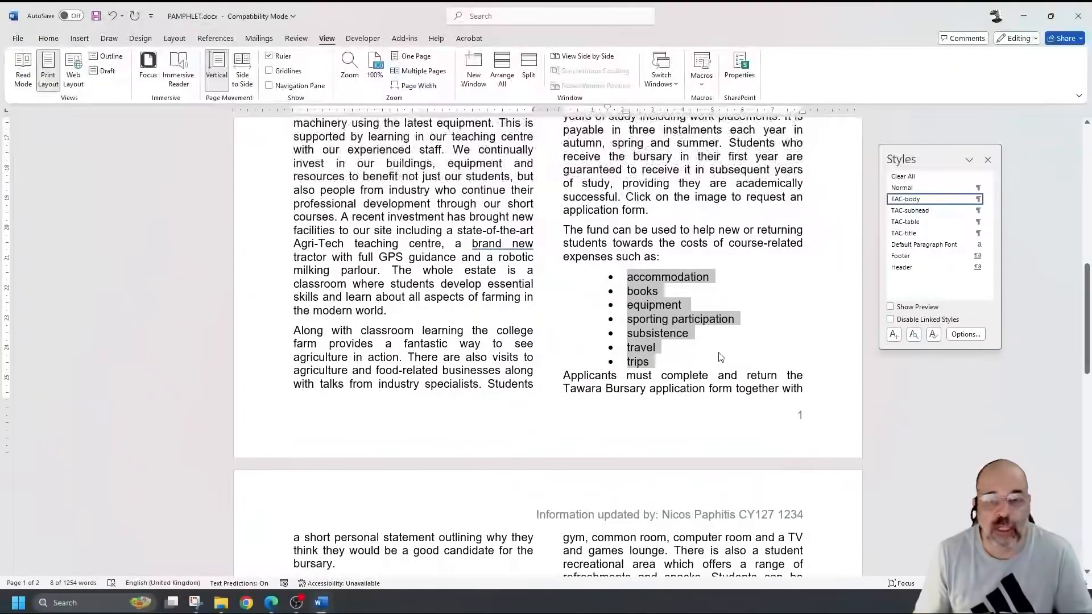
{"action": "left_click", "coordinate": [662, 303]}
{"action": "left_click_drag", "start_coordinate": [646, 277], "coordinate": [647, 358]}
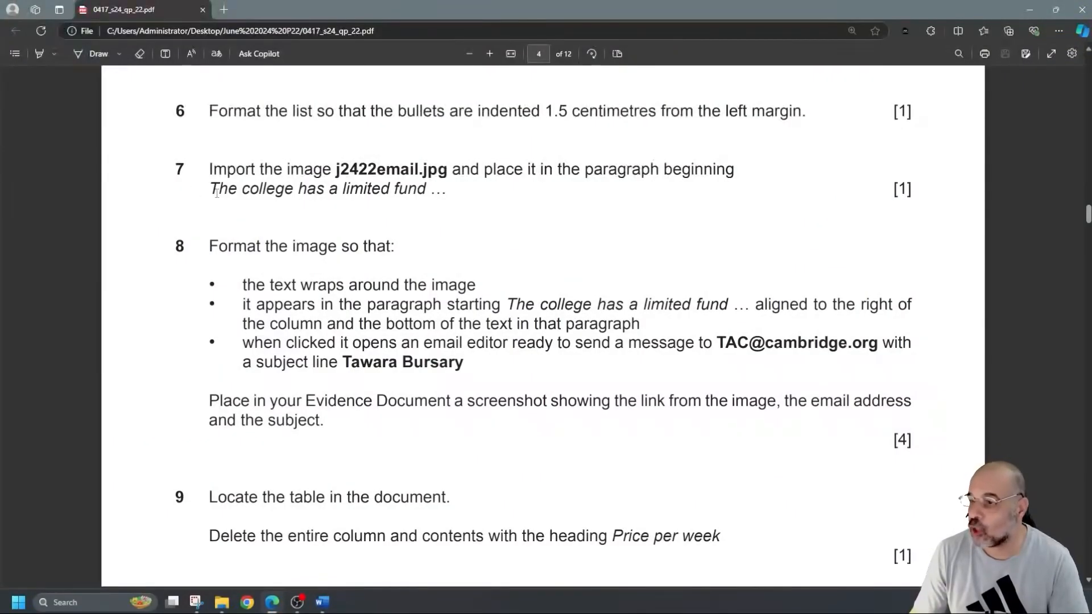
{"action": "left_click_drag", "start_coordinate": [208, 191], "coordinate": [447, 192]}
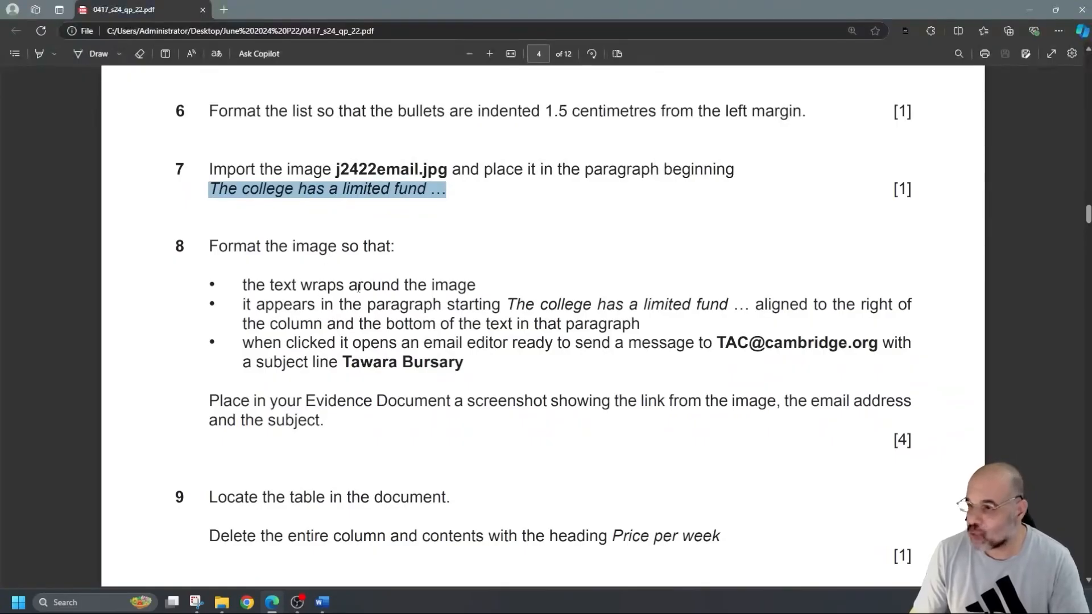
- Highlight question 8's wrap-around-image, right-and-bottom, and 'email editor' requirements in the PDF
{"action": "left_click", "coordinate": [40, 53]}
{"action": "mouse_move", "coordinate": [301, 285]}
{"action": "left_mouse_down"}
{"action": "mouse_move", "coordinate": [480, 290]}
{"action": "mouse_move", "coordinate": [514, 305]}
{"action": "left_mouse_up"}
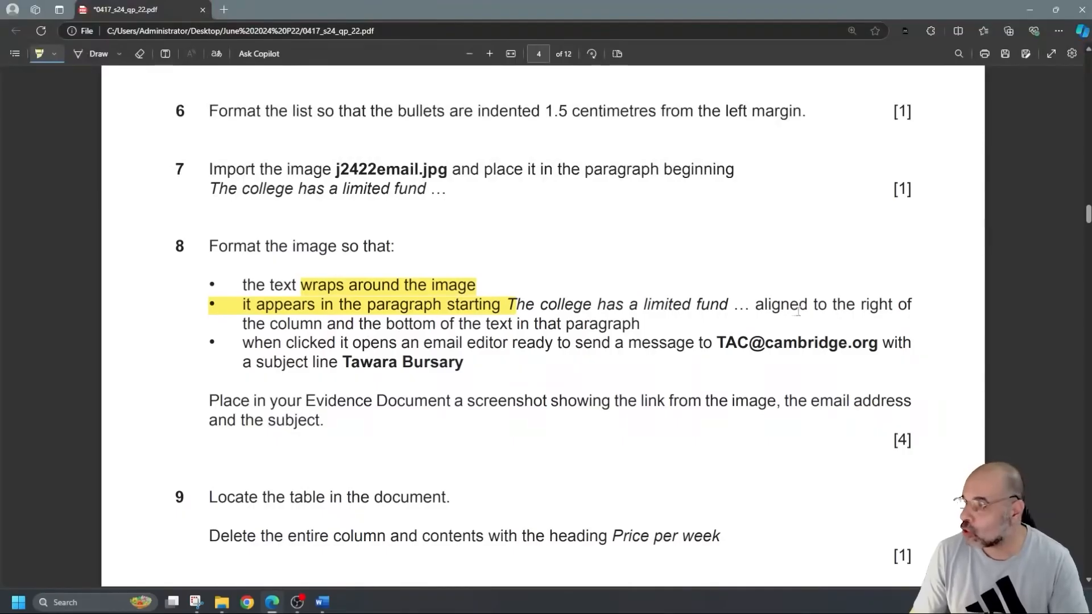
{"action": "left_click_drag", "start_coordinate": [847, 305], "coordinate": [895, 305]}
{"action": "left_click_drag", "start_coordinate": [386, 324], "coordinate": [438, 324]}
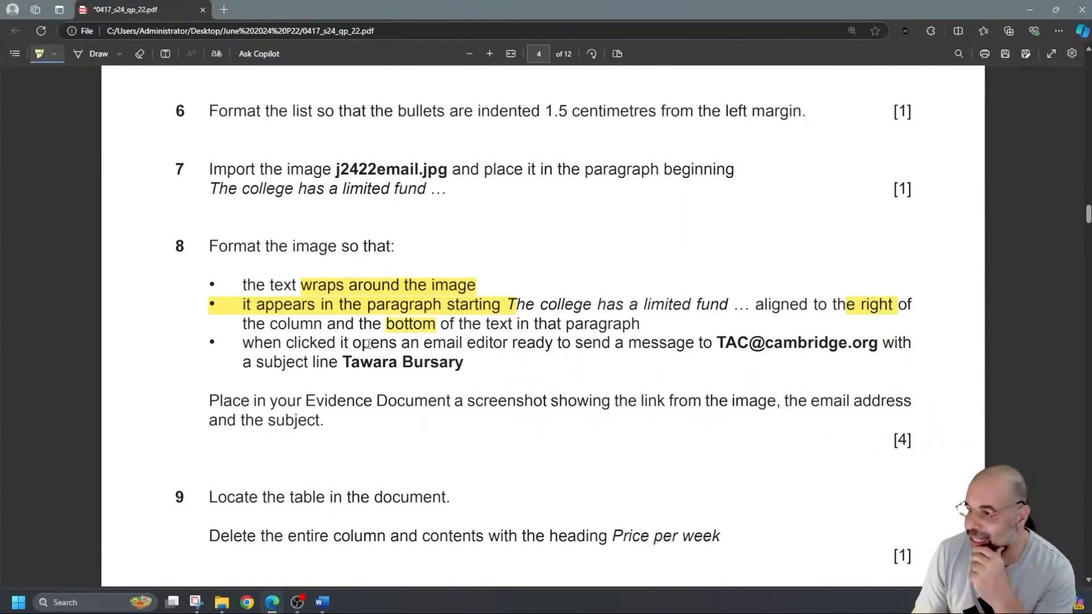
{"action": "left_click_drag", "start_coordinate": [425, 345], "coordinate": [503, 344]}
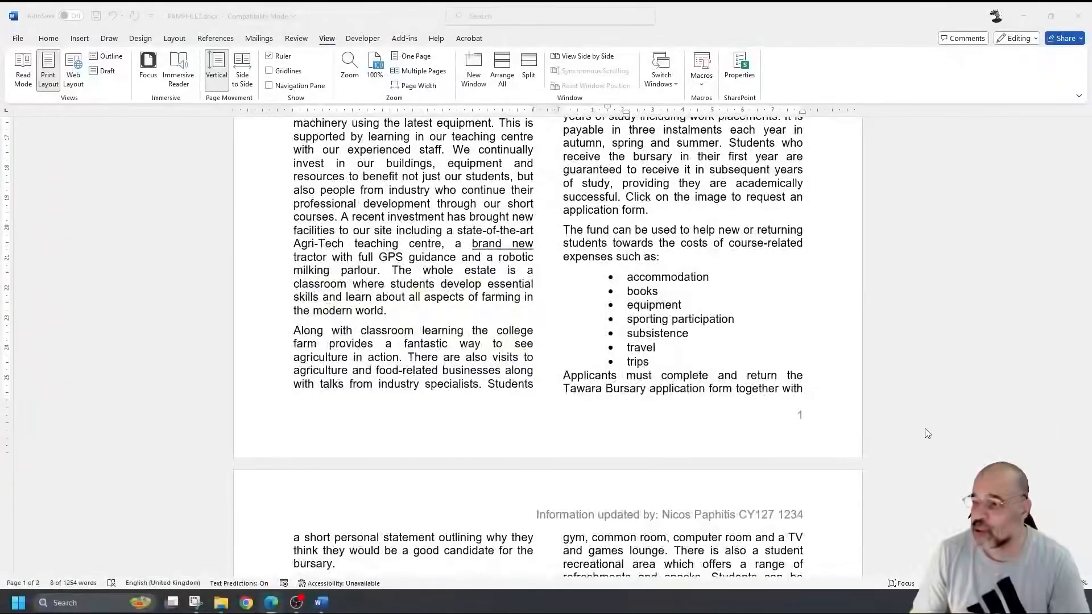
- Place the insertion point before 'The college' at the start of the bursary paragraph
{"action": "scroll", "coordinate": [738, 414], "scroll_direction": "up", "scroll_amount": 6}
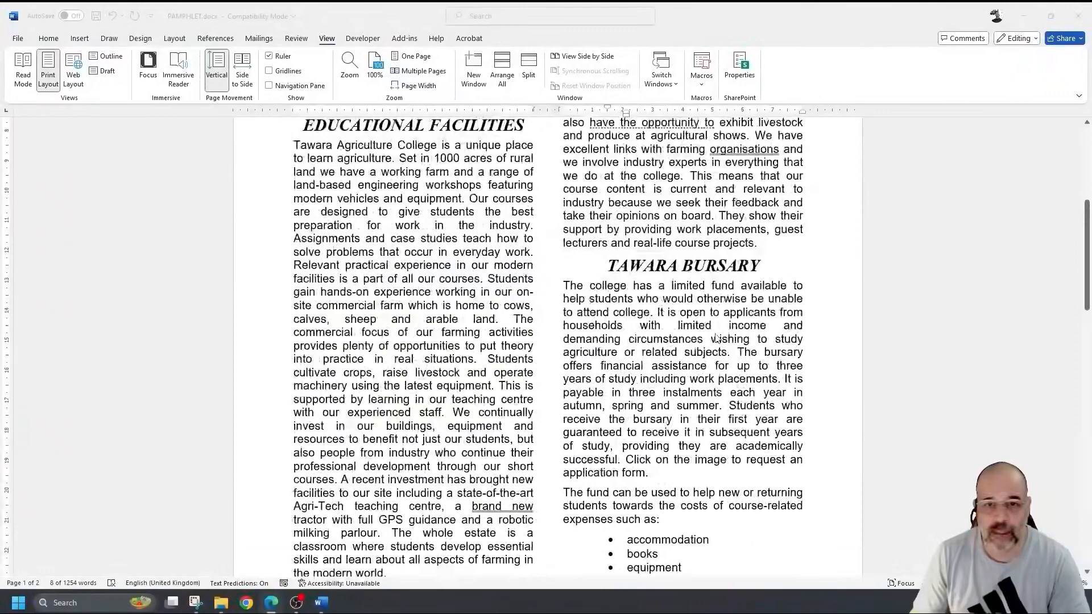
{"action": "left_click", "coordinate": [595, 286]}
{"action": "left_click_drag", "start_coordinate": [564, 286], "coordinate": [687, 286]}
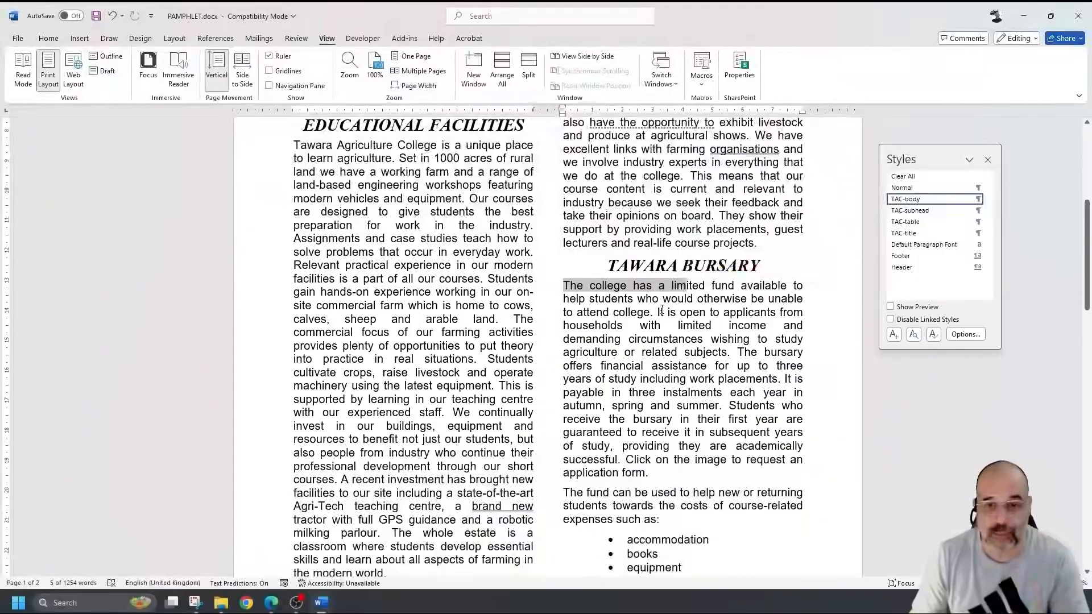
{"action": "triple_click", "coordinate": [605, 320]}
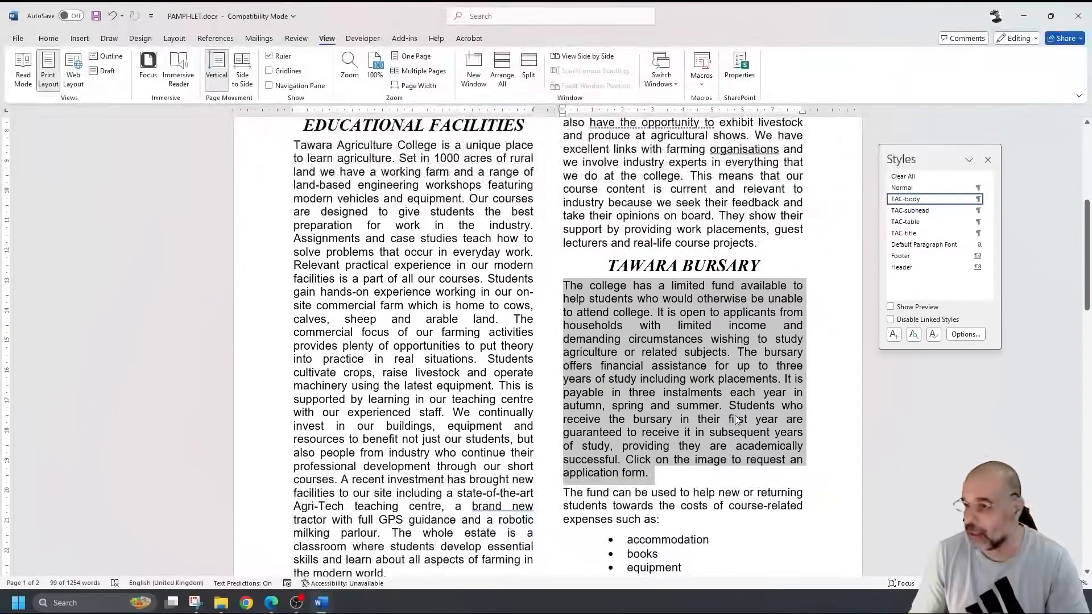
{"action": "left_click", "coordinate": [565, 286]}
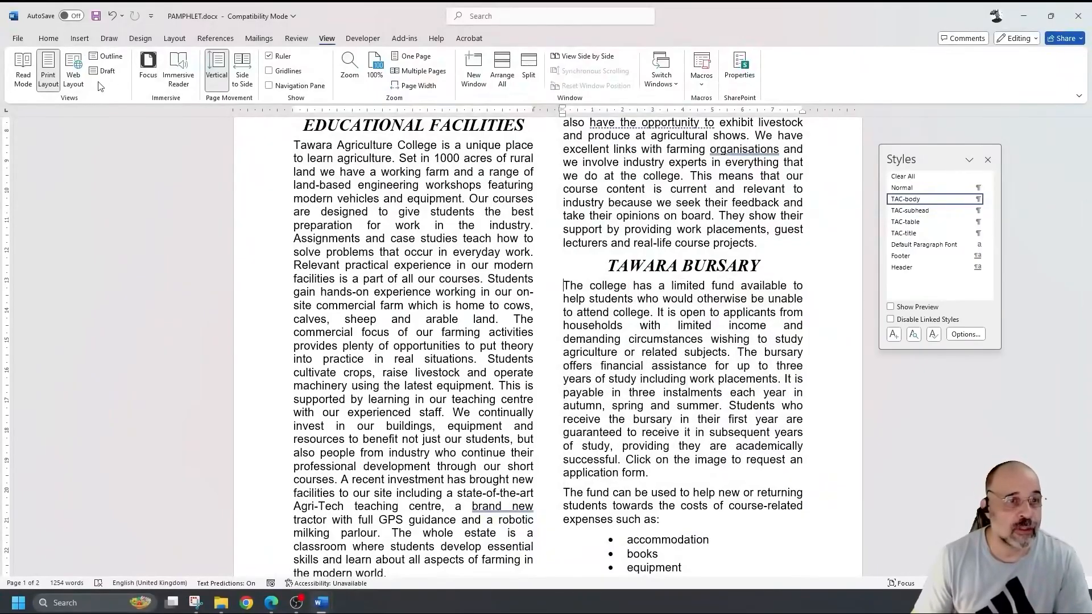
- Insert the picture j2422email.jpg from Desktop\June 2024 P22
{"action": "left_click", "coordinate": [82, 39]}
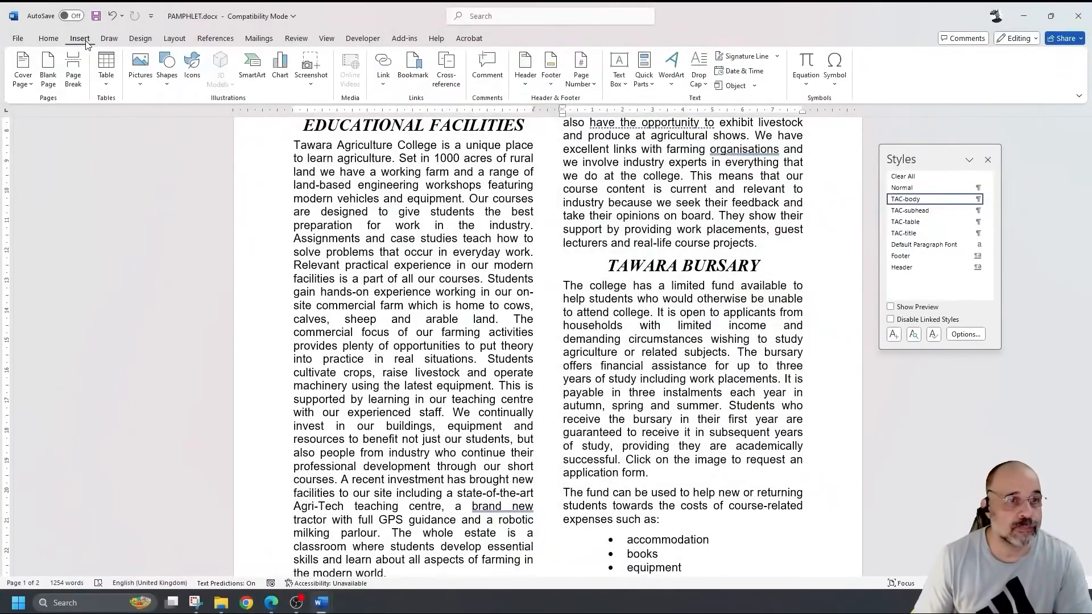
{"action": "left_click", "coordinate": [147, 83]}
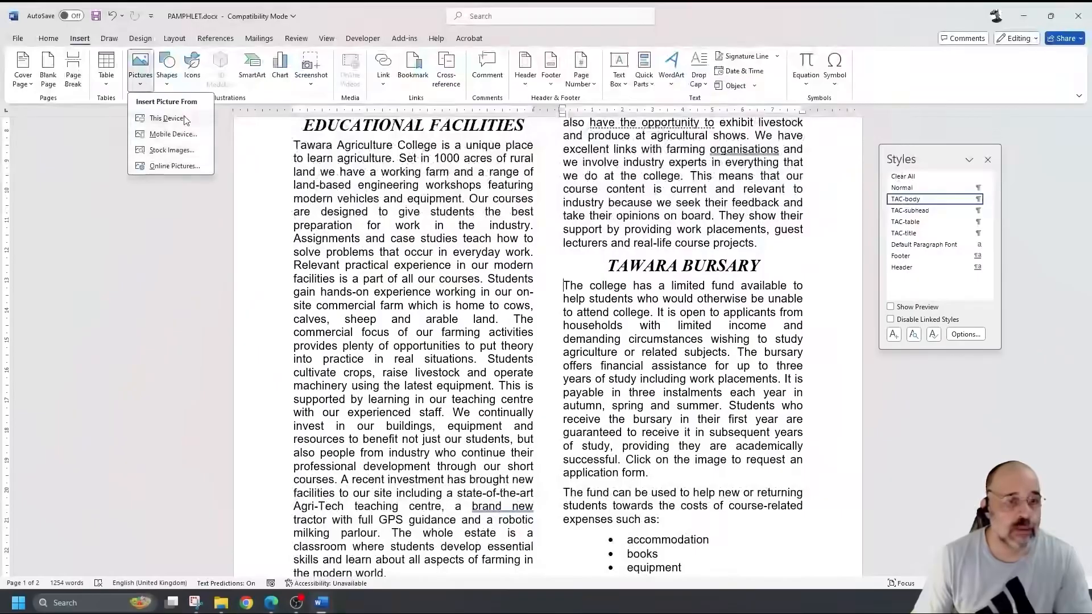
{"action": "left_click", "coordinate": [166, 118]}
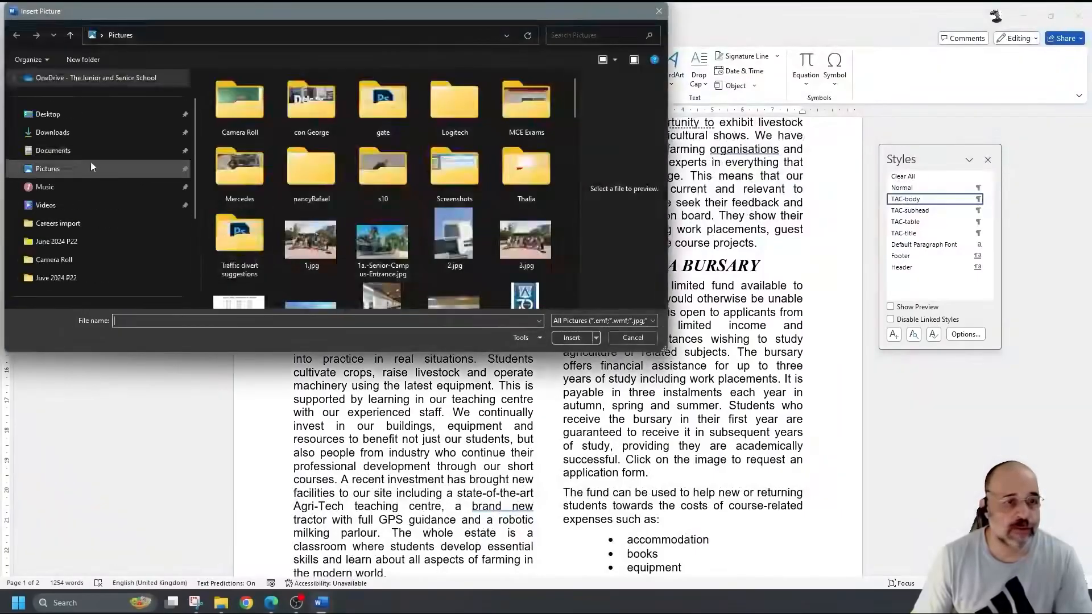
{"action": "left_click", "coordinate": [48, 114]}
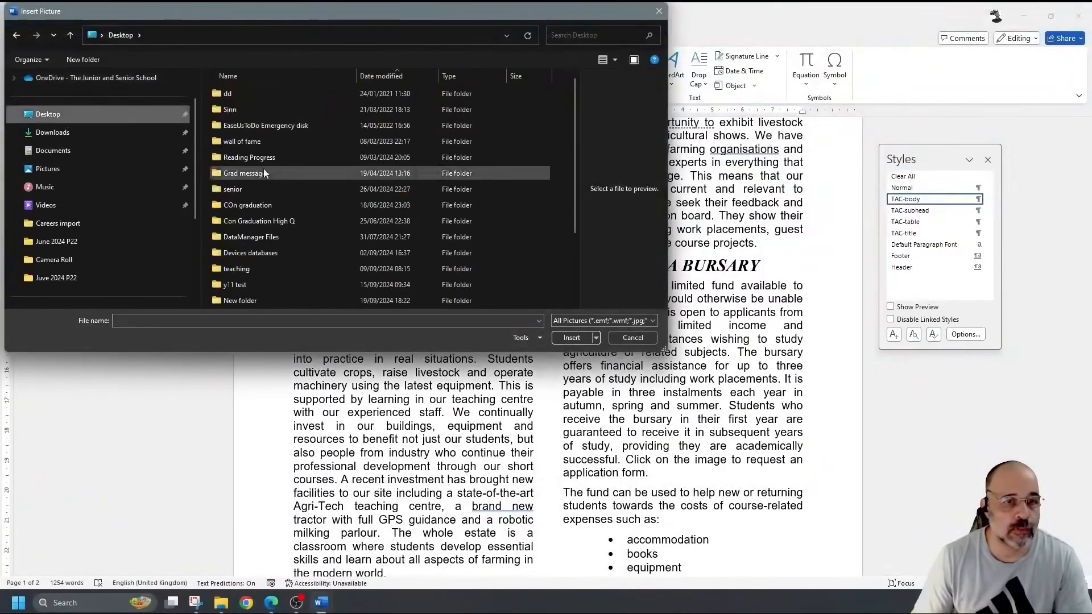
{"action": "scroll", "coordinate": [266, 212], "scroll_direction": "down", "scroll_amount": 2}
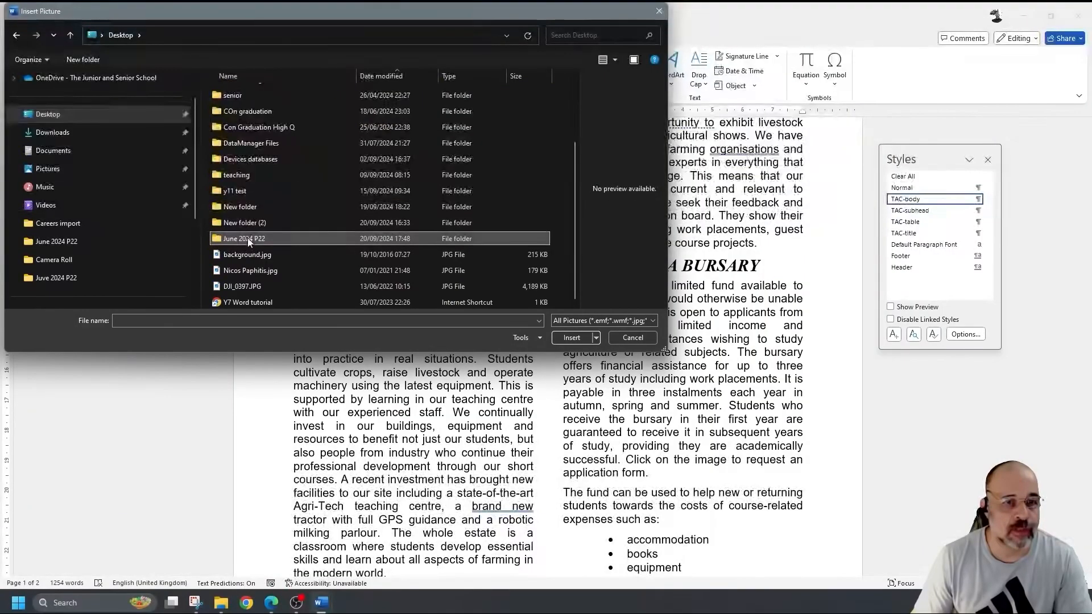
{"action": "double_click", "coordinate": [247, 237]}
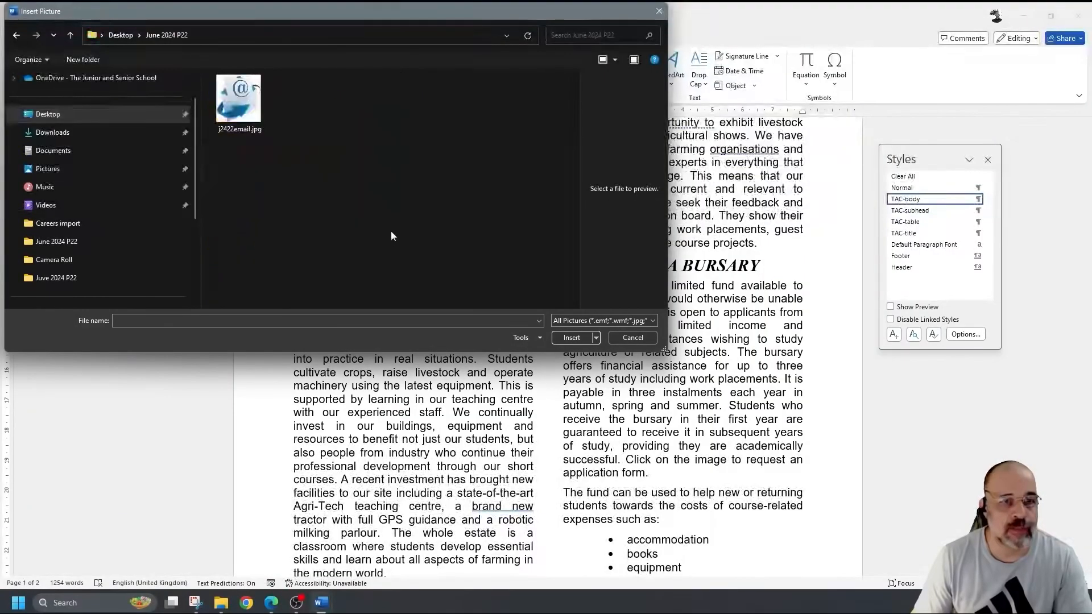
{"action": "double_click", "coordinate": [247, 117]}
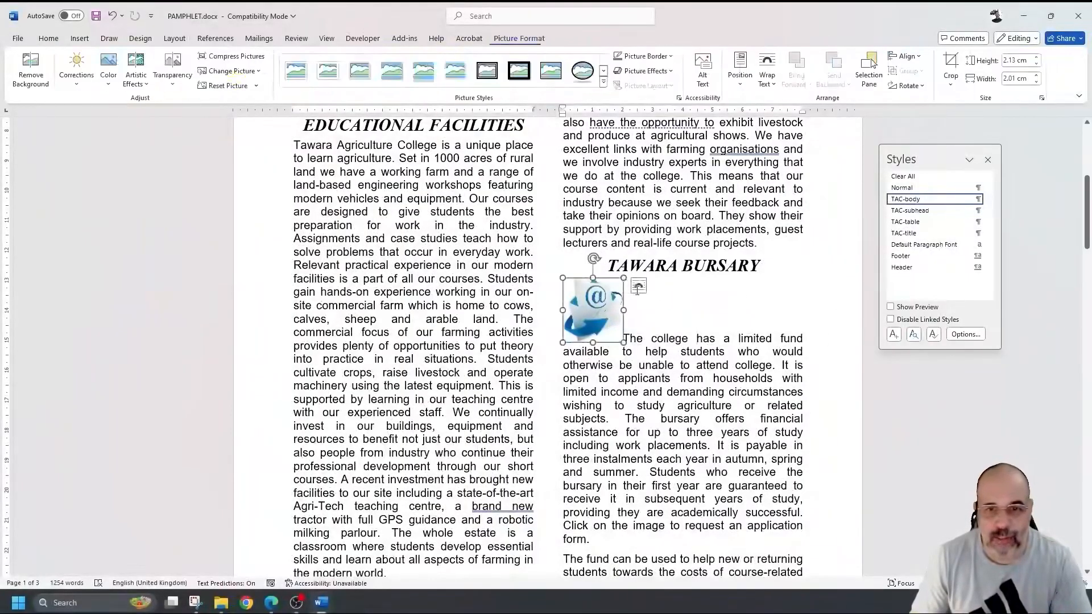
- Set the envelope picture's text wrapping to Tight
{"action": "left_click", "coordinate": [638, 286]}
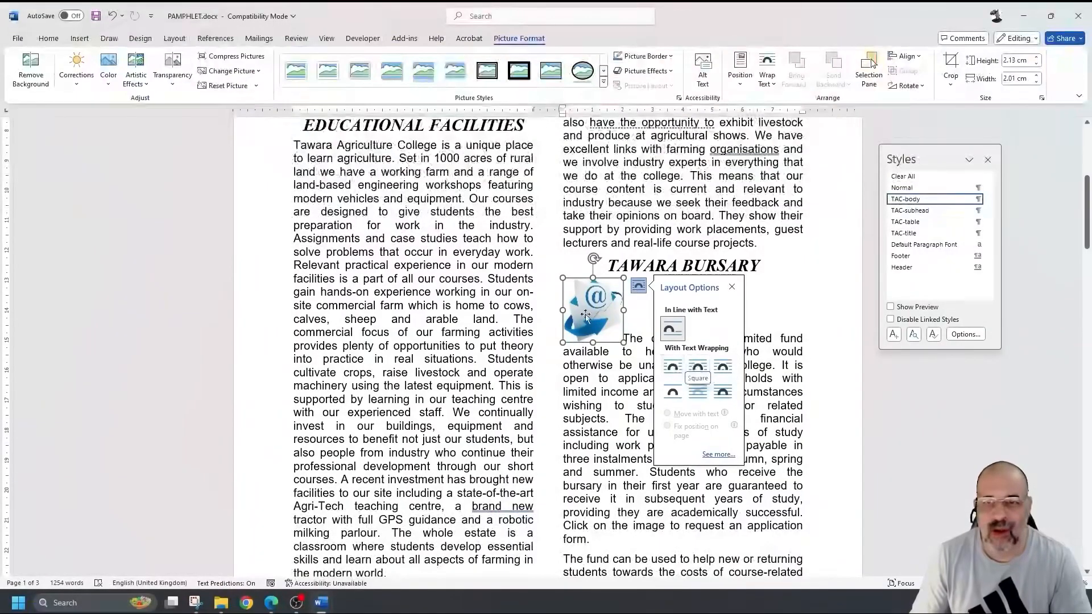
{"action": "left_click", "coordinate": [770, 85]}
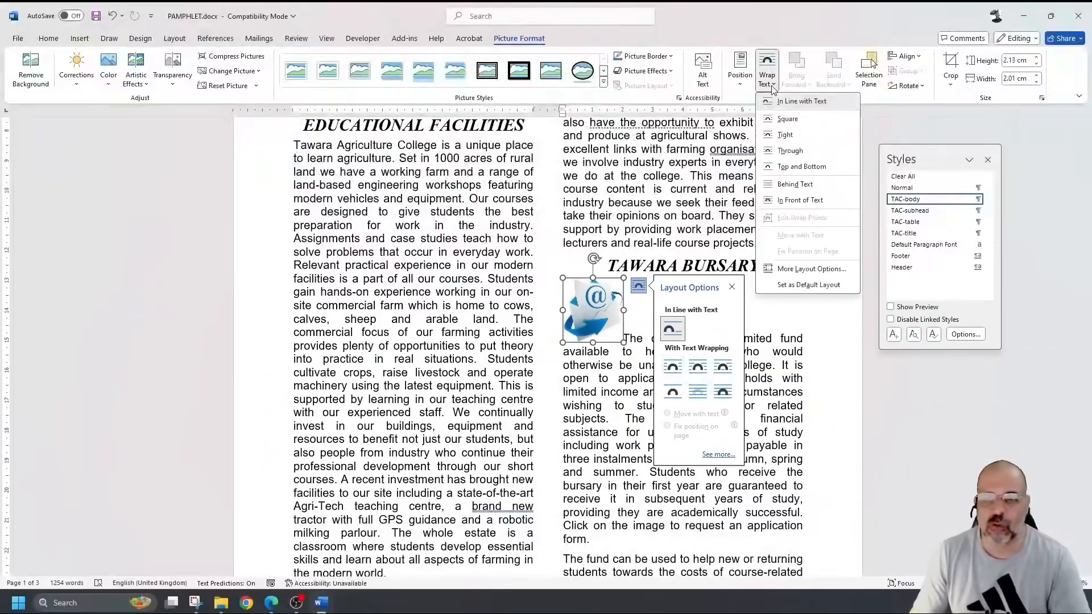
{"action": "left_click", "coordinate": [786, 137]}
- Move the picture to the bursary paragraph's bottom-right and fine-tune its position with arrow keys
{"action": "left_click_drag", "start_coordinate": [597, 307], "coordinate": [775, 452]}
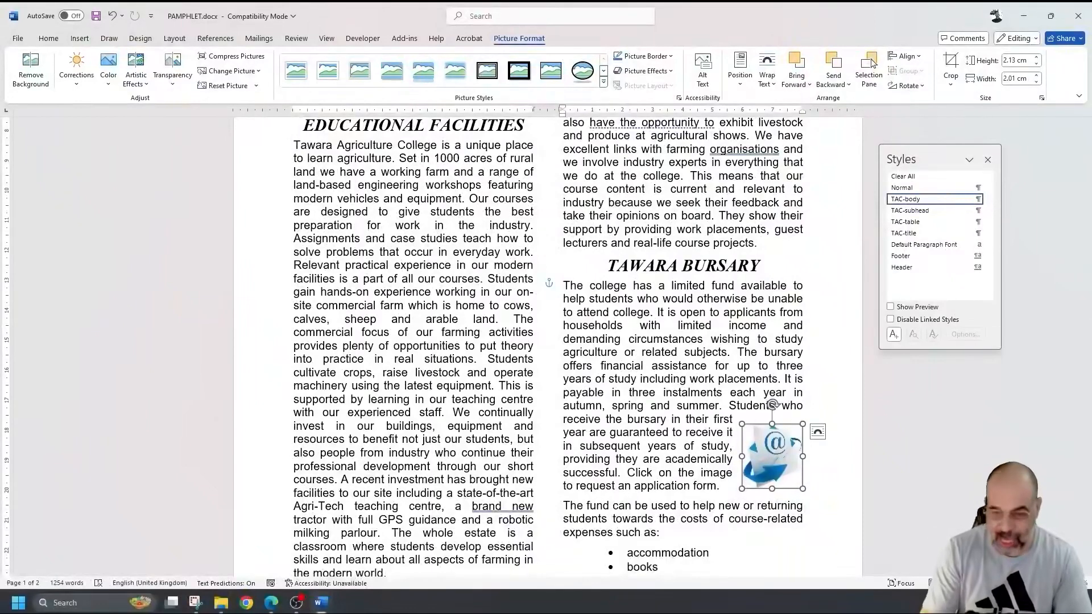
{"action": "key", "text": "Left"}
{"action": "key", "text": "Left"}
{"action": "key", "text": "Left"}
{"action": "key", "text": "Left"}
{"action": "key", "text": "Down"}
{"action": "key", "text": "Down"}
{"action": "key", "text": "Down"}
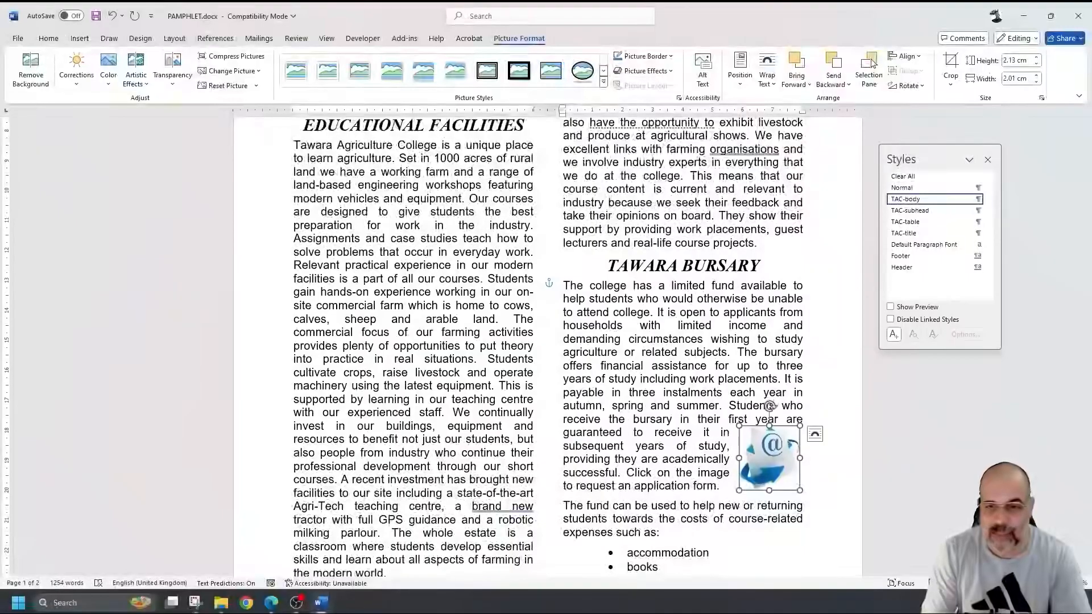
{"action": "left_click", "coordinate": [870, 441]}
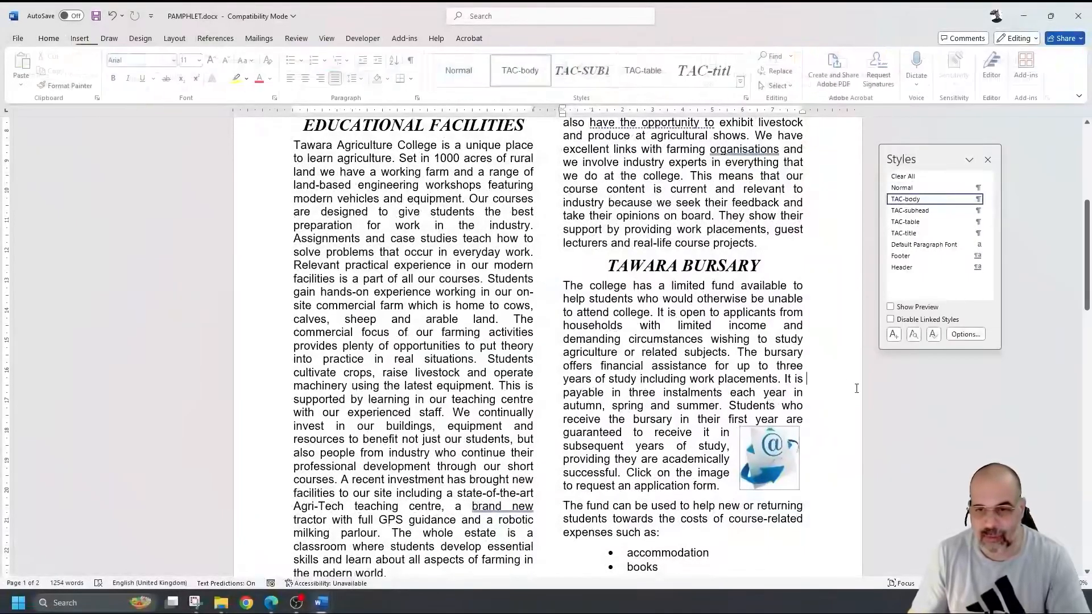
{"action": "left_click", "coordinate": [772, 439]}
{"action": "key", "text": "Right"}
{"action": "key", "text": "Right"}
{"action": "key", "text": "Right"}
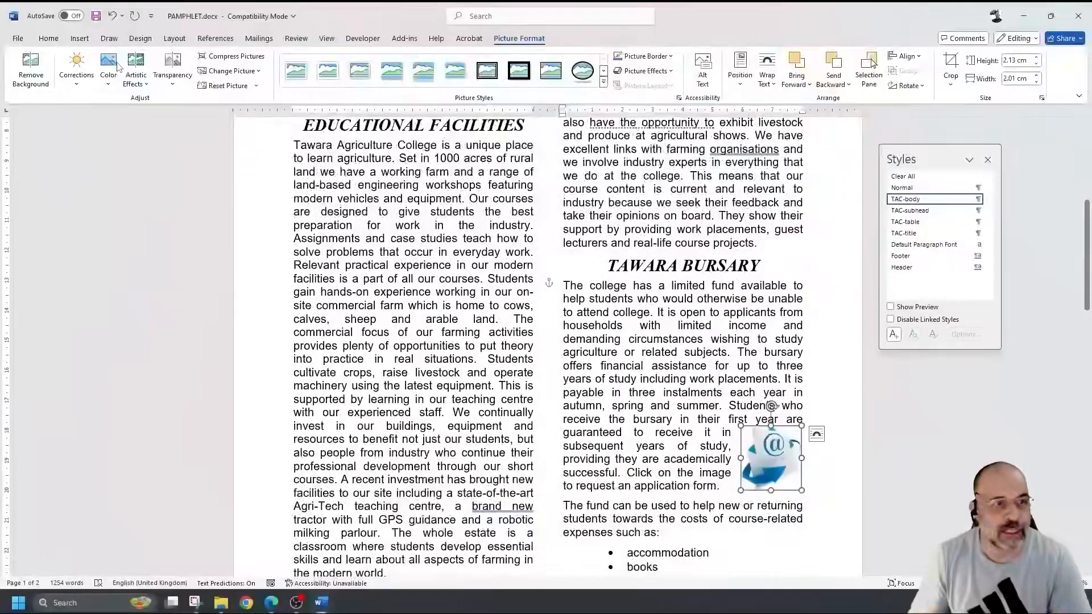
{"action": "left_click", "coordinate": [49, 41]}
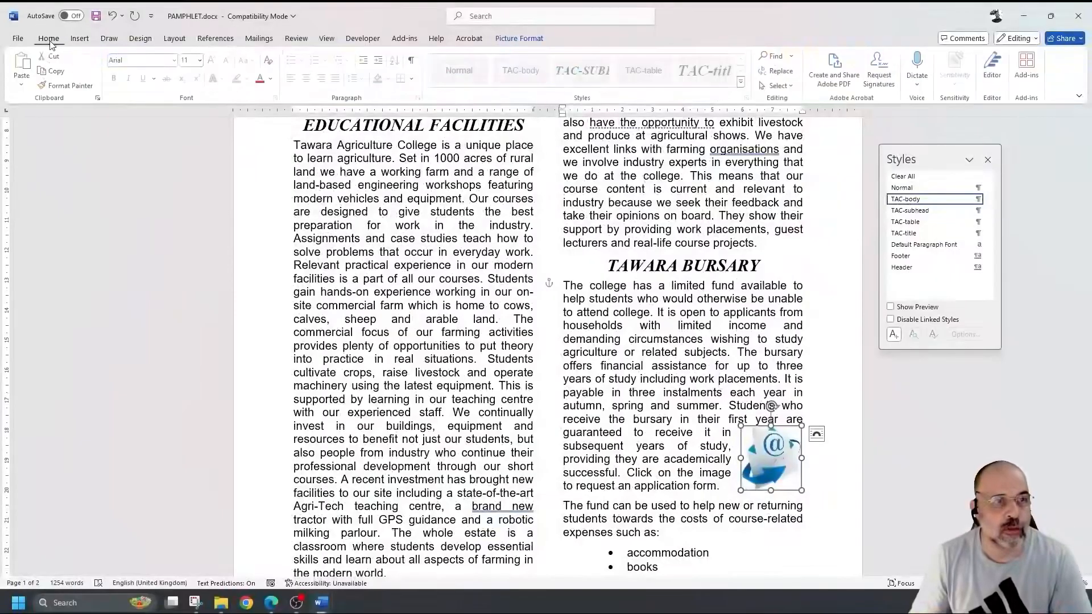
{"action": "left_click", "coordinate": [812, 446]}
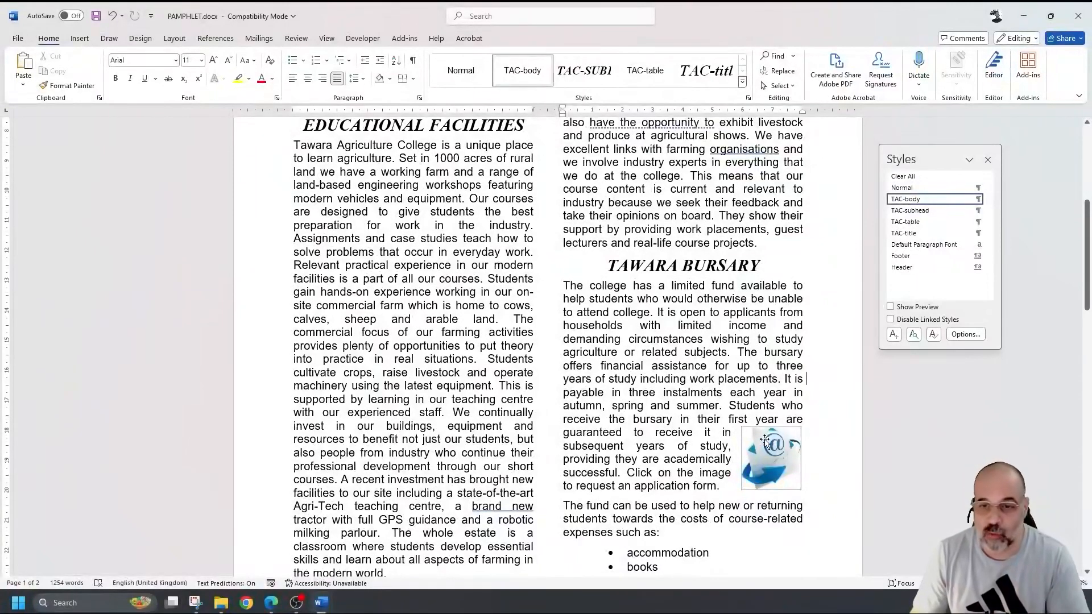
- Start a hyperlink on the envelope picture and choose the E-mail Address link type
{"action": "right_click", "coordinate": [766, 441]}
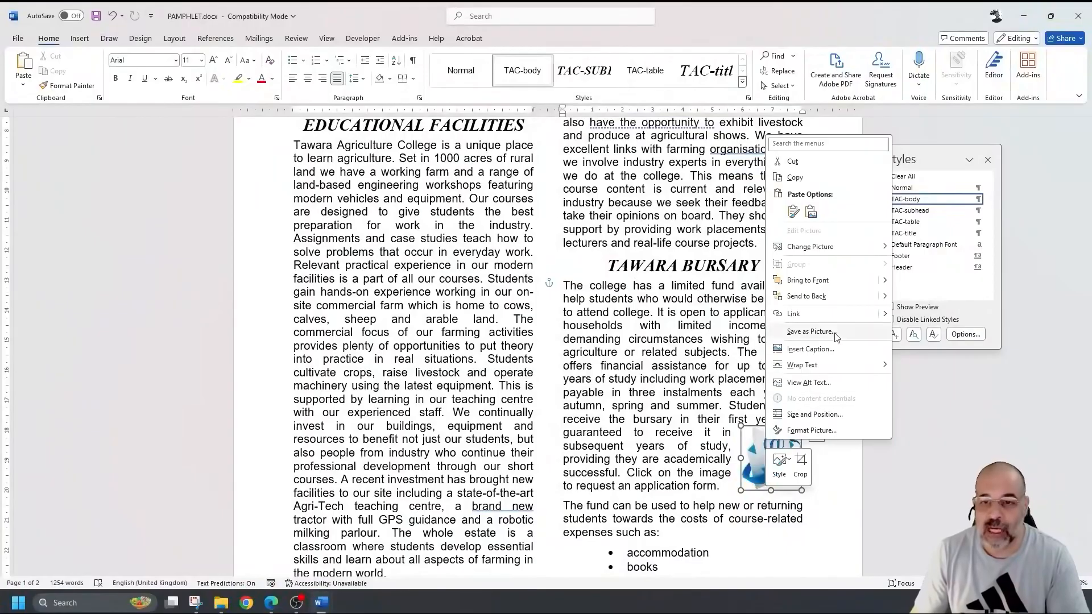
{"action": "left_click", "coordinate": [793, 313]}
{"action": "left_click_drag", "start_coordinate": [803, 158], "coordinate": [625, 226]}
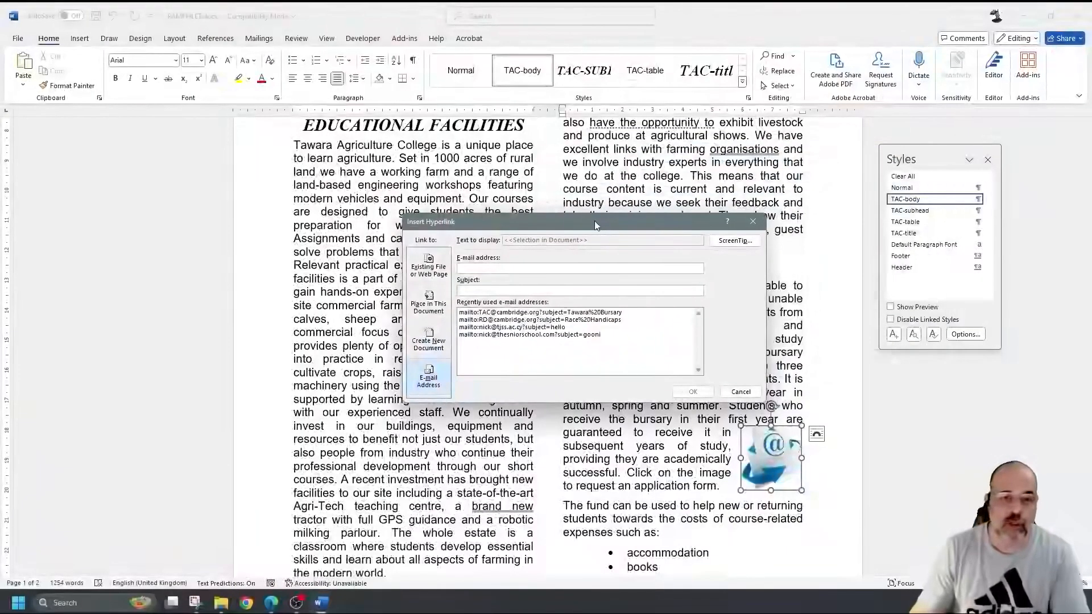
{"action": "left_click", "coordinate": [448, 271]}
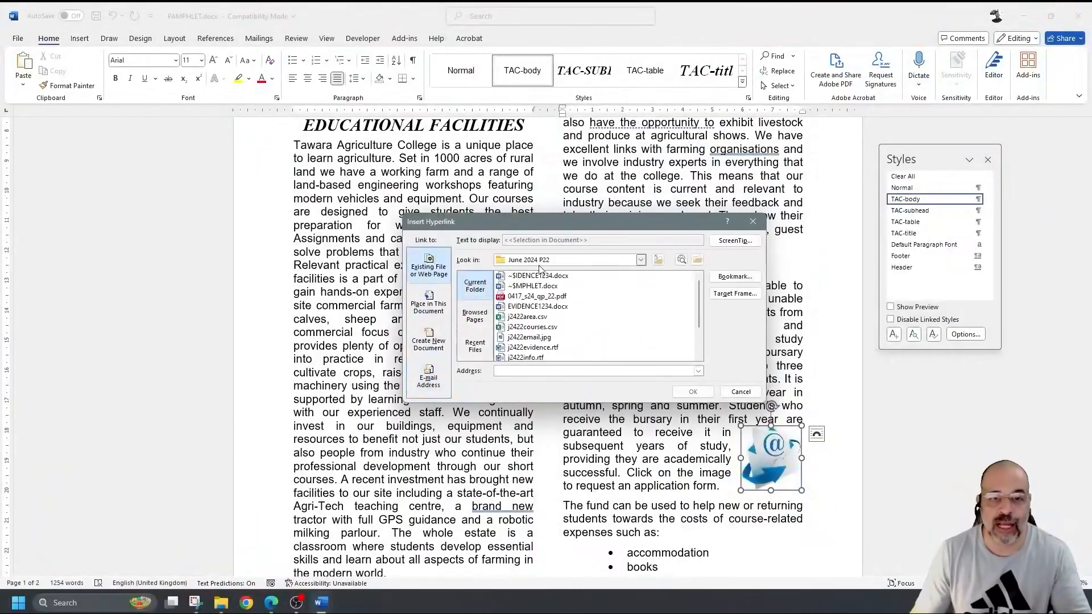
{"action": "left_click", "coordinate": [535, 370]}
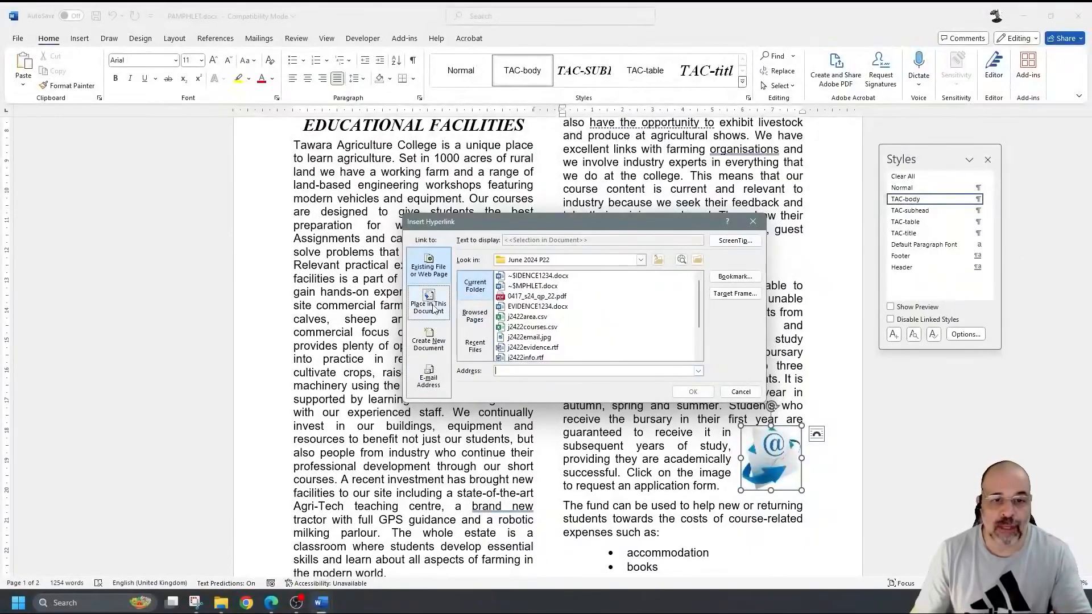
{"action": "left_click", "coordinate": [431, 304]}
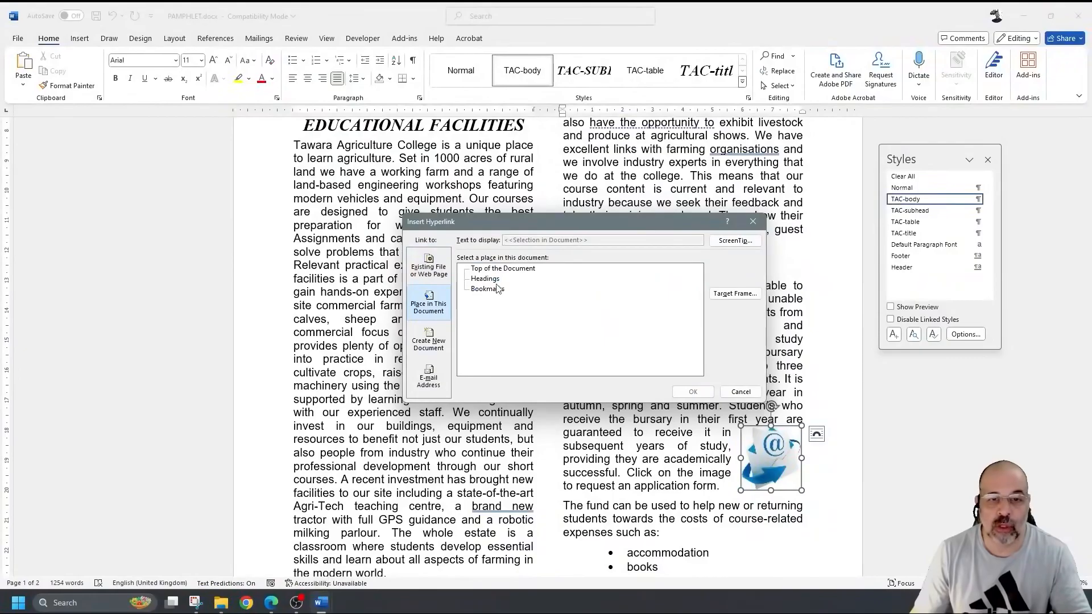
{"action": "left_click", "coordinate": [429, 380]}
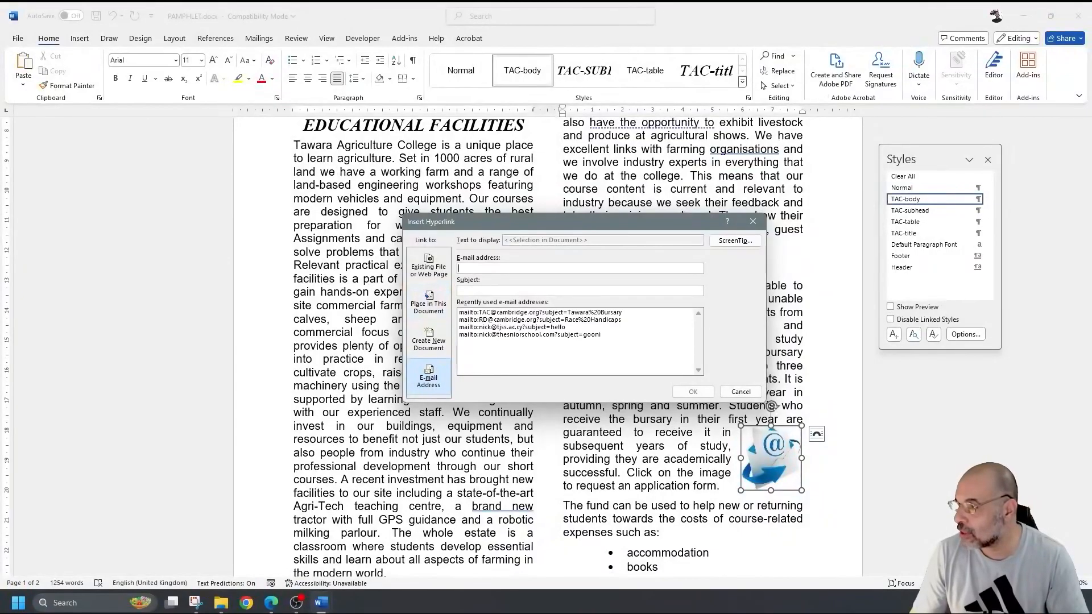
- Link the picture to the college's e-mail address with subject 'Tawara Bursary'
{"action": "key", "text": "alt+Tab"}
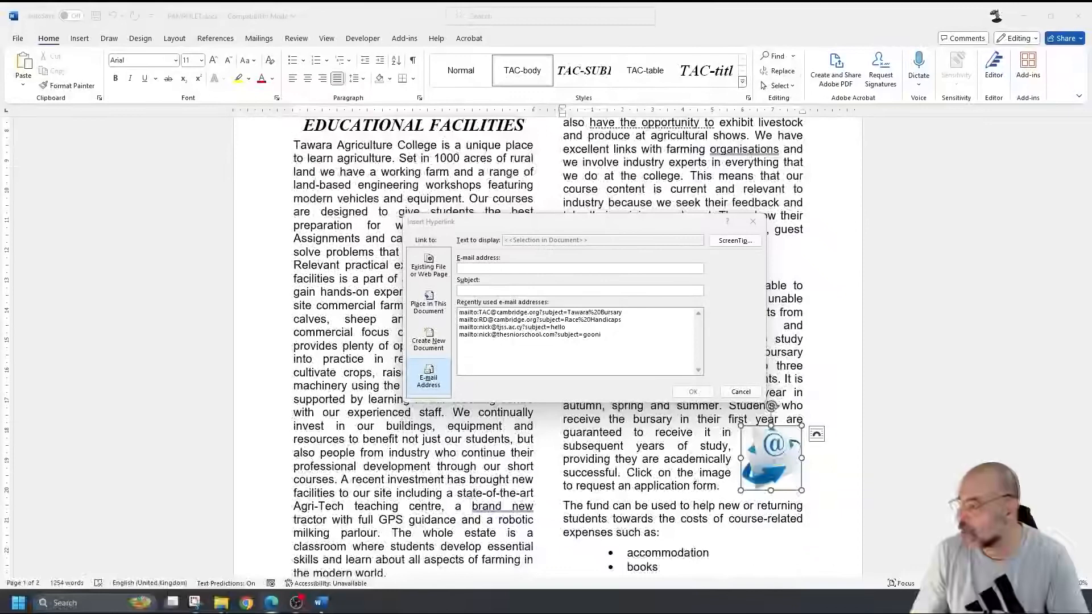
{"action": "left_click", "coordinate": [472, 266]}
{"action": "key", "text": "ctrl+v"}
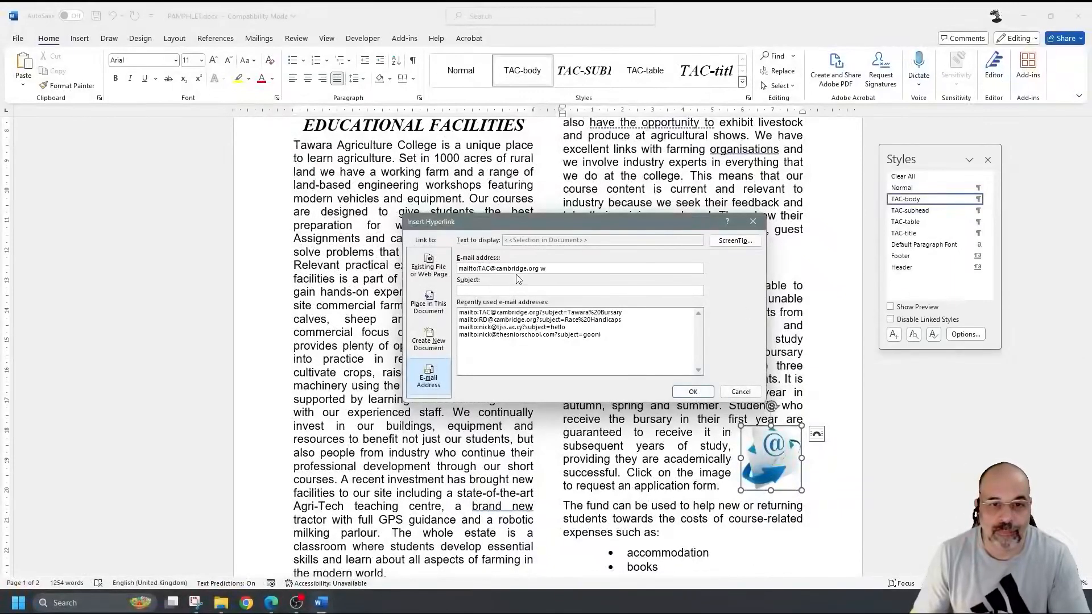
{"action": "key", "text": "BackSpace"}
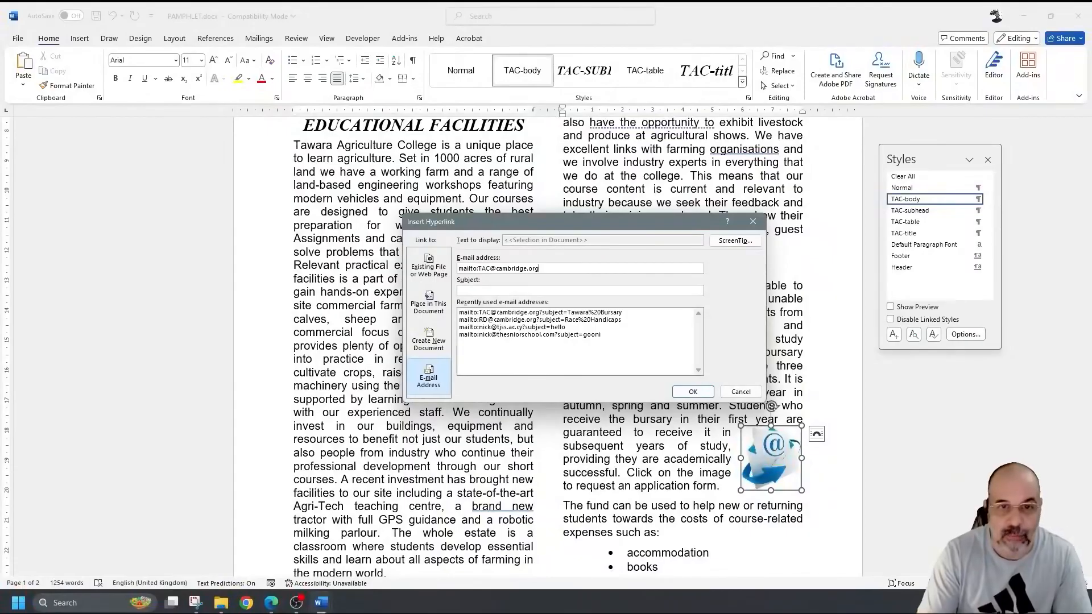
{"action": "left_click", "coordinate": [663, 290]}
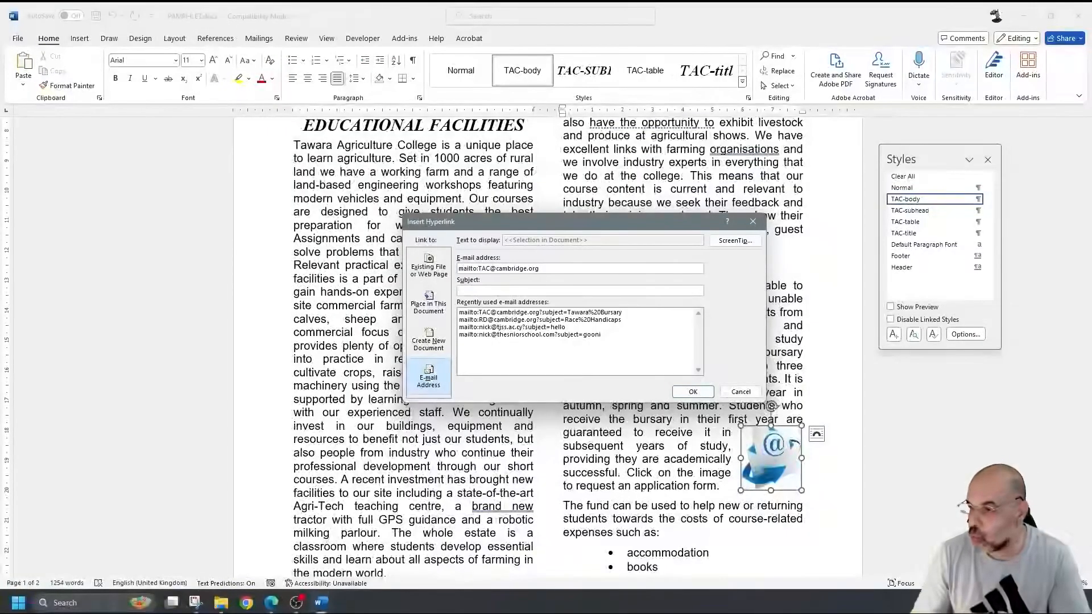
{"action": "key", "text": "alt+Tab"}
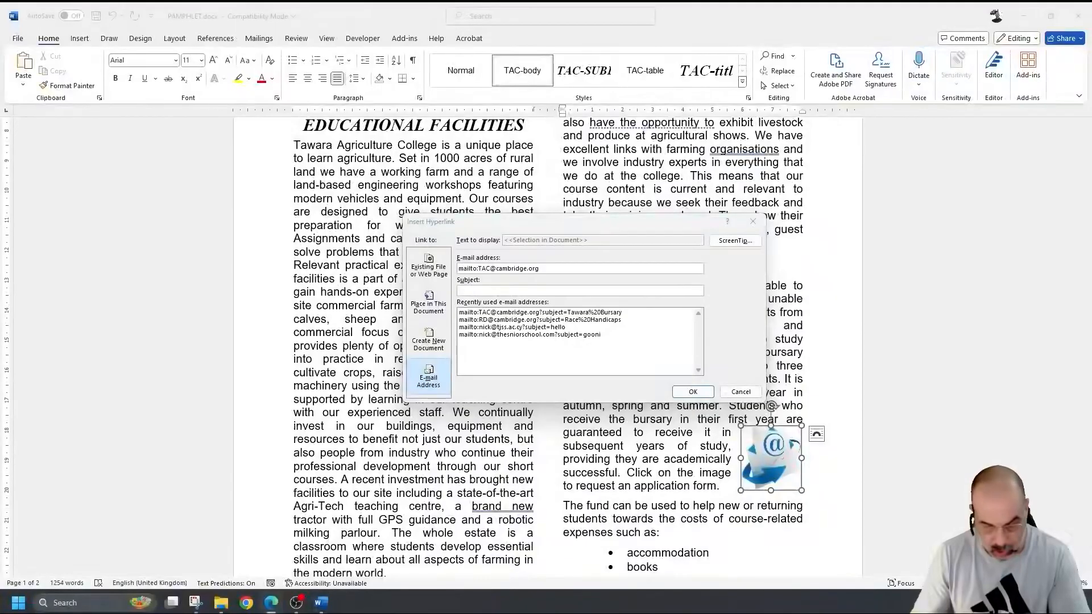
{"action": "left_click", "coordinate": [679, 292]}
{"action": "type", "text": "Tawara Bursary"}
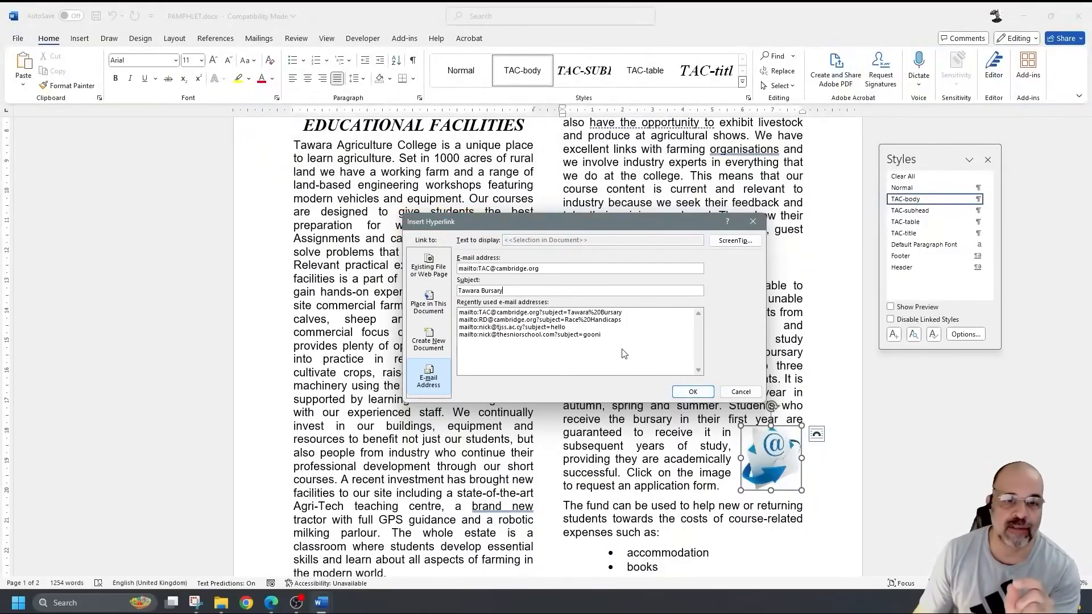
{"action": "left_click", "coordinate": [692, 393]}
- Reopen the picture's link in Edit Hyperlink and position the dialog for capturing
{"action": "right_click", "coordinate": [759, 459]}
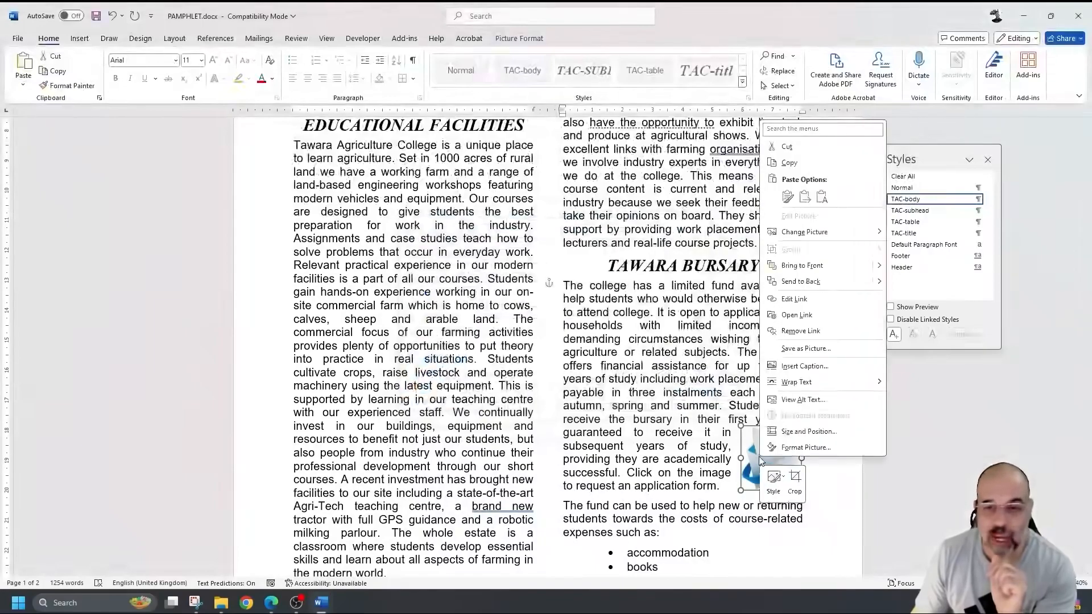
{"action": "left_click", "coordinate": [793, 300]}
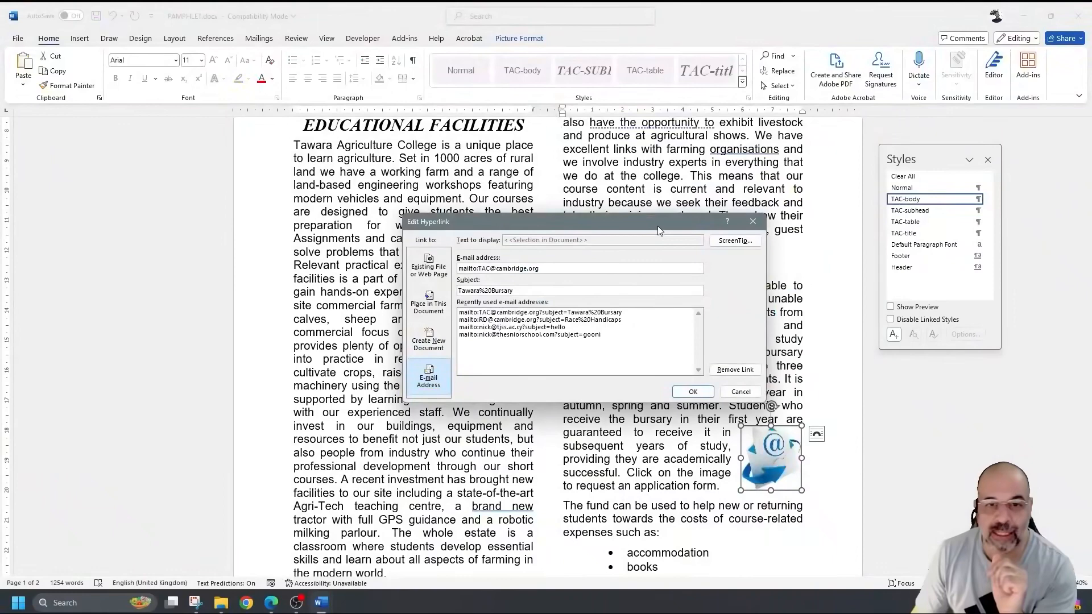
{"action": "left_click_drag", "start_coordinate": [654, 223], "coordinate": [647, 251]}
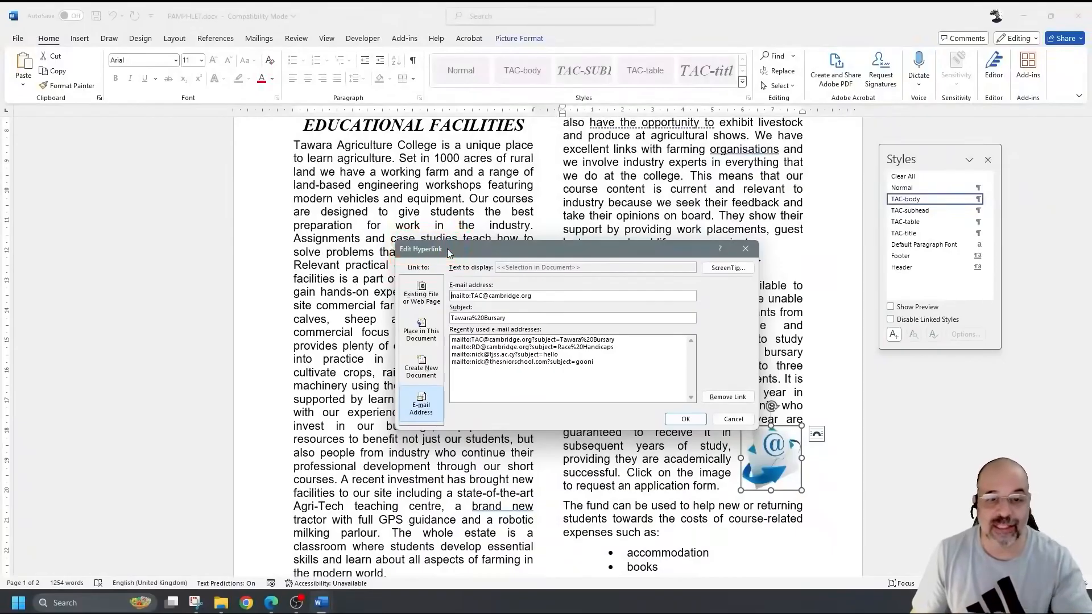
{"action": "mouse_move", "coordinate": [541, 244]}
{"action": "left_mouse_down"}
{"action": "mouse_move", "coordinate": [540, 213]}
{"action": "mouse_move", "coordinate": [530, 227]}
{"action": "left_mouse_up"}
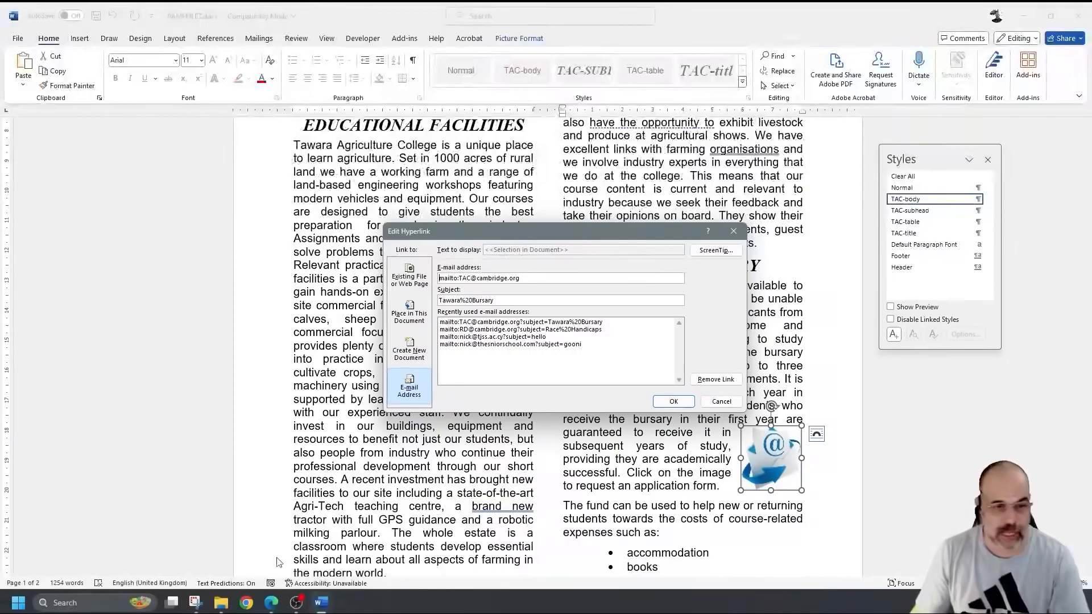
{"action": "left_click", "coordinate": [195, 603]}
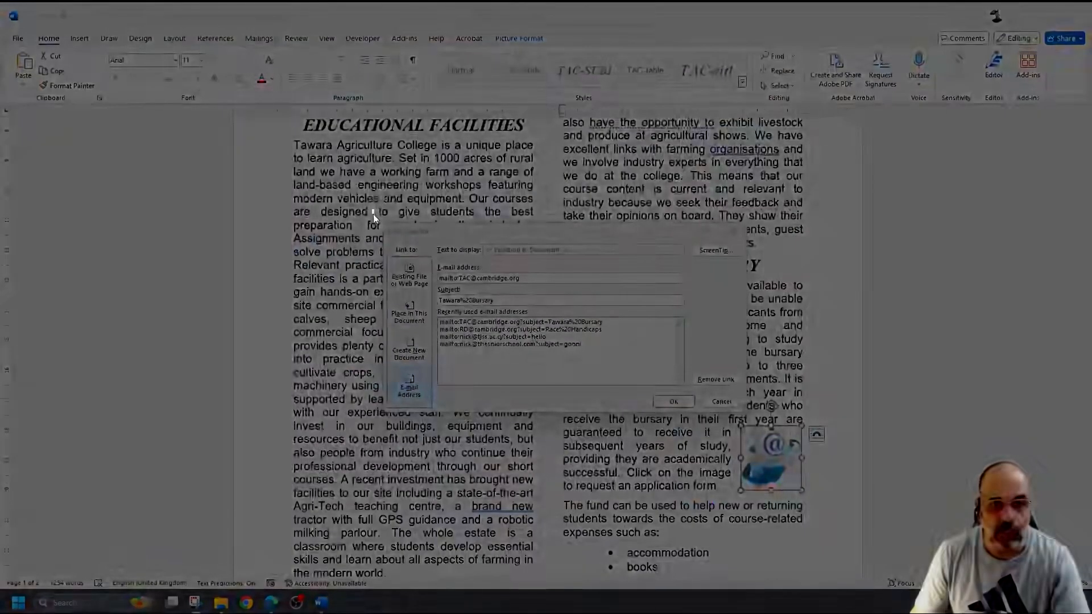
- Snip the Edit Hyperlink dialog beside the envelope picture, undoing the trial yellow highlights
{"action": "left_click_drag", "start_coordinate": [372, 211], "coordinate": [828, 532]}
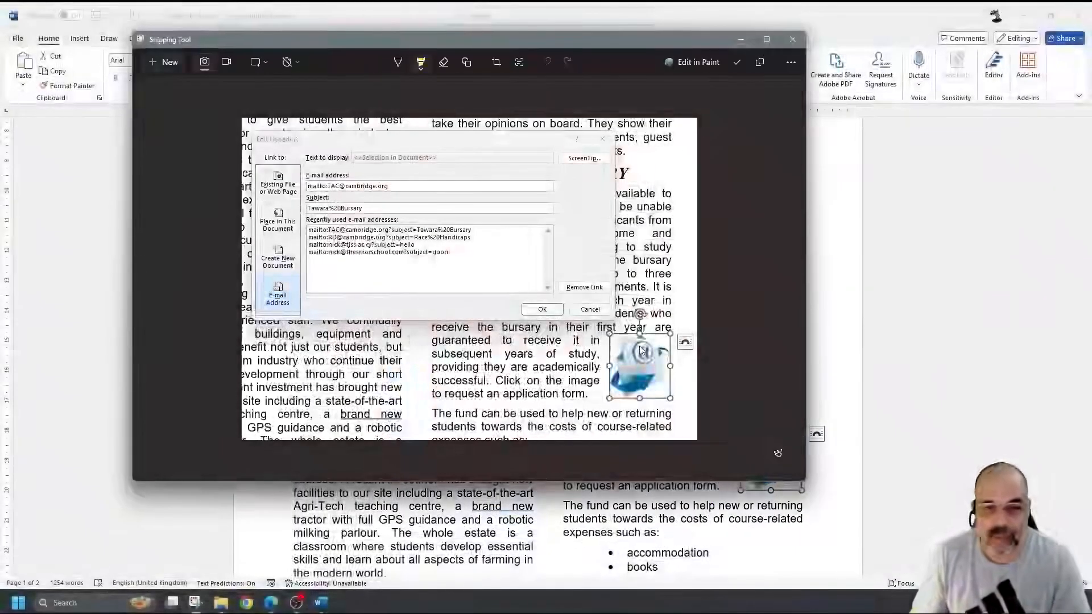
{"action": "mouse_move", "coordinate": [633, 356]}
{"action": "left_mouse_down"}
{"action": "mouse_move", "coordinate": [660, 395]}
{"action": "mouse_move", "coordinate": [679, 378]}
{"action": "mouse_move", "coordinate": [626, 344]}
{"action": "mouse_move", "coordinate": [673, 400]}
{"action": "left_mouse_up"}
{"action": "key", "text": "ctrl+z"}
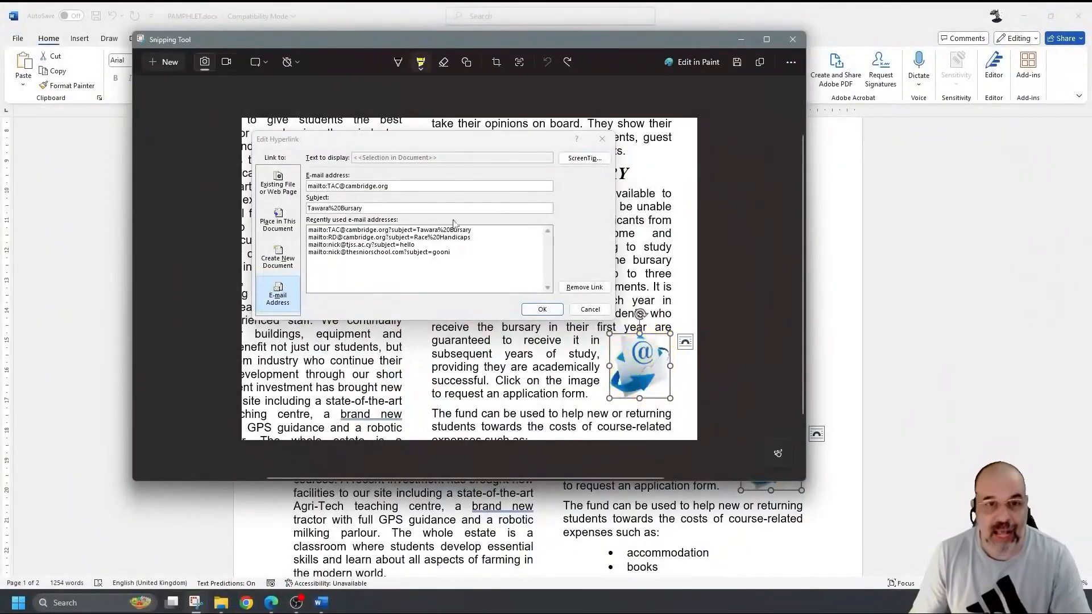
{"action": "mouse_move", "coordinate": [255, 139]}
{"action": "left_mouse_down"}
{"action": "mouse_move", "coordinate": [611, 145]}
{"action": "mouse_move", "coordinate": [630, 293]}
{"action": "mouse_move", "coordinate": [294, 313]}
{"action": "left_mouse_up"}
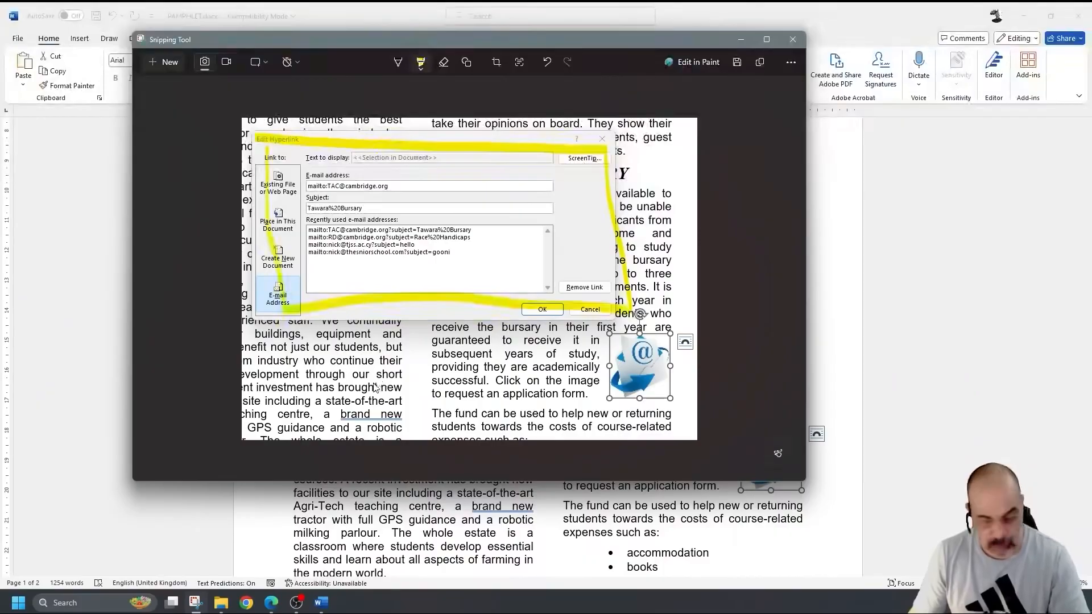
{"action": "key", "text": "ctrl+z"}
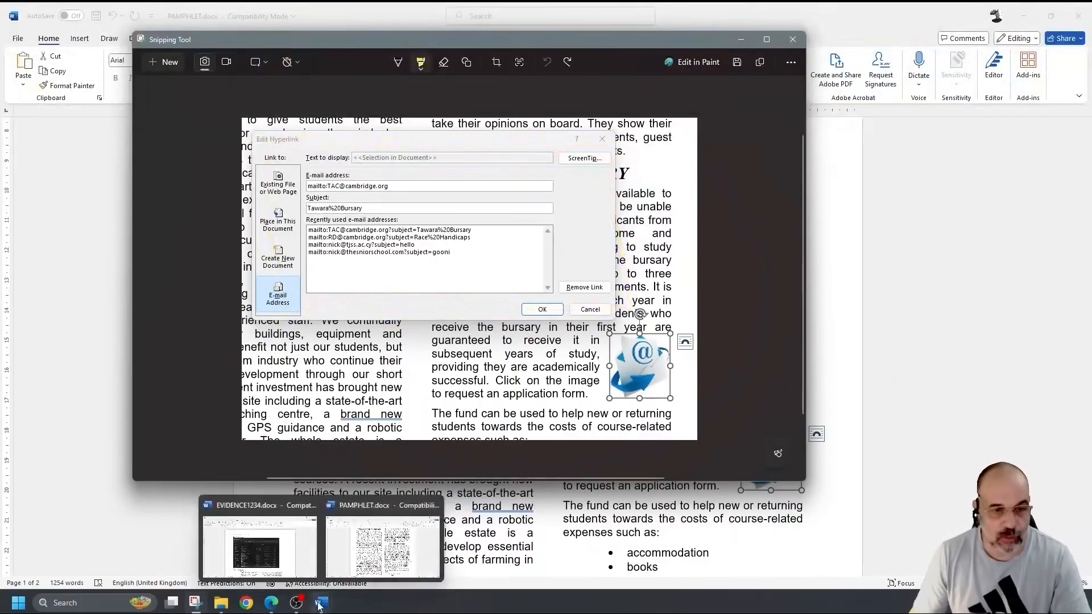
{"action": "left_click", "coordinate": [314, 548]}
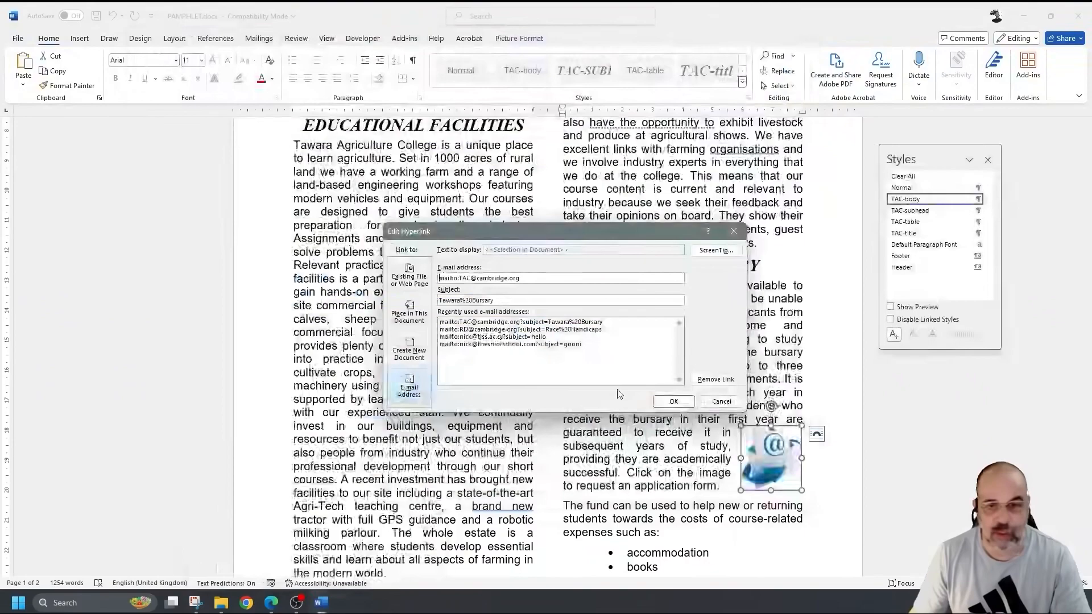
- Close the link details and paste the Tawara%20Bursary hyperlink screenshot below Step 8 evidence, shrunk to a smaller size
{"action": "left_click", "coordinate": [673, 402]}
{"action": "scroll", "coordinate": [651, 568], "scroll_direction": "down", "scroll_amount": 3}
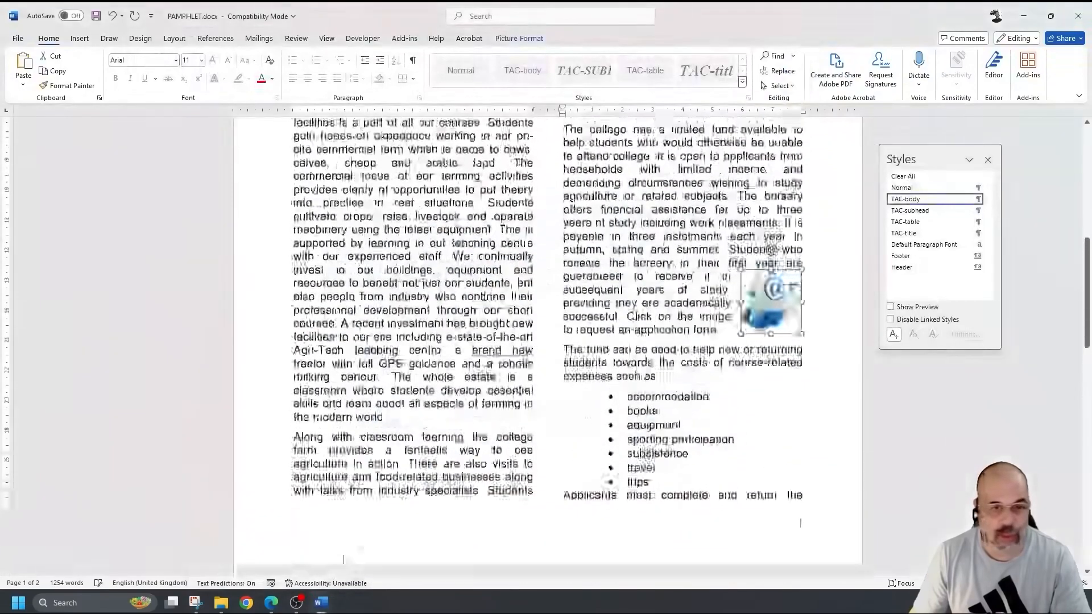
{"action": "mouse_move", "coordinate": [320, 601]}
{"action": "left_click", "coordinate": [256, 549]}
{"action": "scroll", "coordinate": [425, 438], "scroll_direction": "down", "scroll_amount": 1}
{"action": "scroll", "coordinate": [425, 438], "scroll_direction": "down", "scroll_amount": 10}
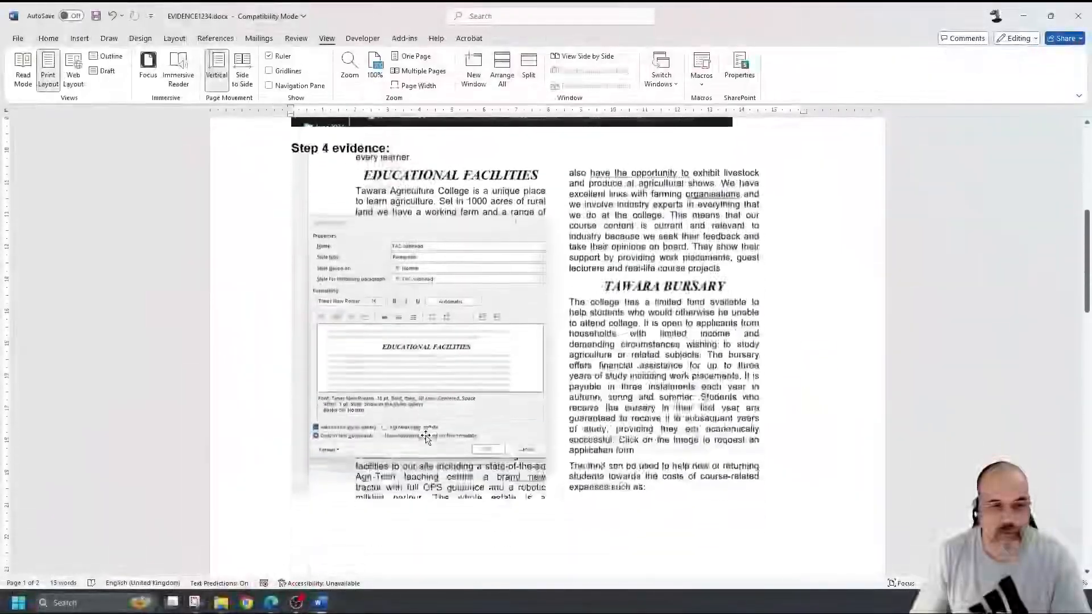
{"action": "left_click", "coordinate": [369, 507]}
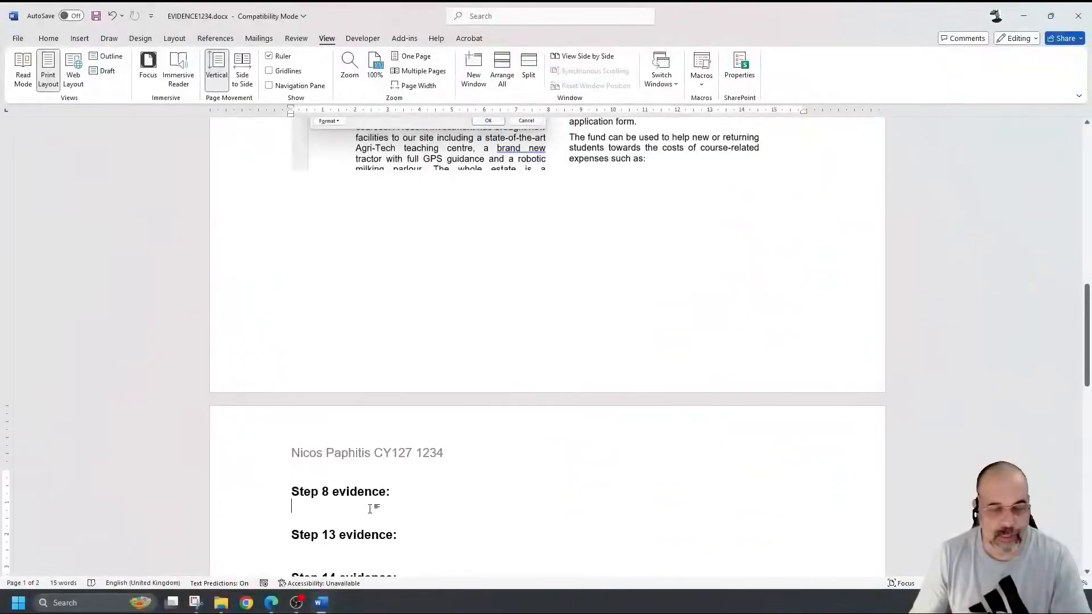
{"action": "key", "text": "ctrl+v"}
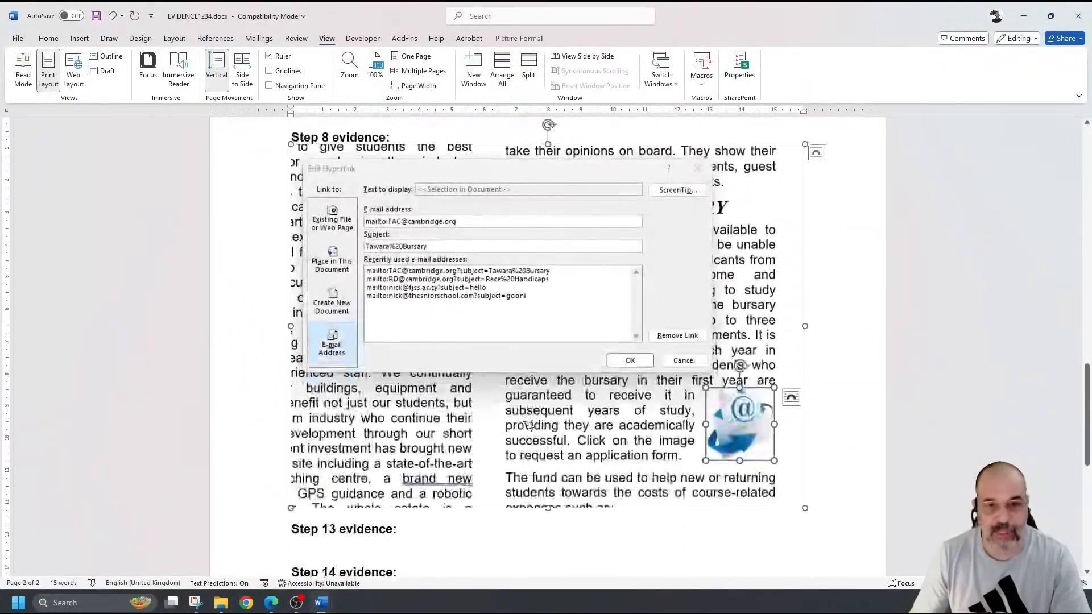
{"action": "left_click_drag", "start_coordinate": [804, 508], "coordinate": [686, 423]}
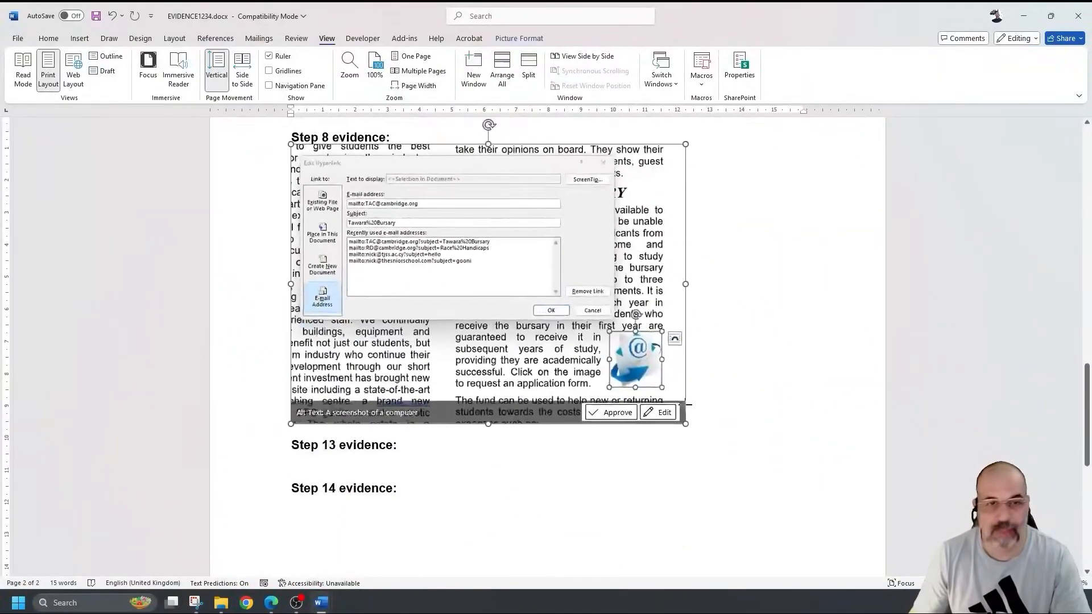
{"action": "left_click", "coordinate": [757, 390]}
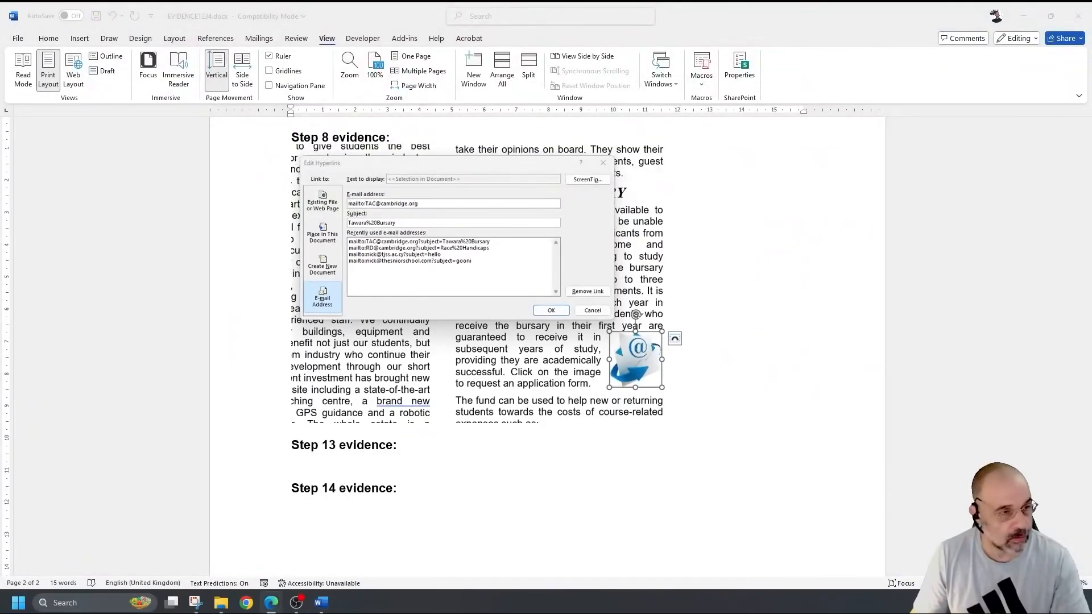
{"action": "scroll", "coordinate": [264, 387], "scroll_direction": "down", "scroll_amount": 1}
{"action": "scroll", "coordinate": [264, 387], "scroll_direction": "down", "scroll_amount": 3}
{"action": "scroll", "coordinate": [264, 387], "scroll_direction": "up", "scroll_amount": 1}
{"action": "scroll", "coordinate": [337, 261], "scroll_direction": "down", "scroll_amount": 1}
{"action": "scroll", "coordinate": [305, 287], "scroll_direction": "up", "scroll_amount": 1}
{"action": "scroll", "coordinate": [358, 305], "scroll_direction": "down", "scroll_amount": 2}
{"action": "scroll", "coordinate": [359, 305], "scroll_direction": "down", "scroll_amount": 1}
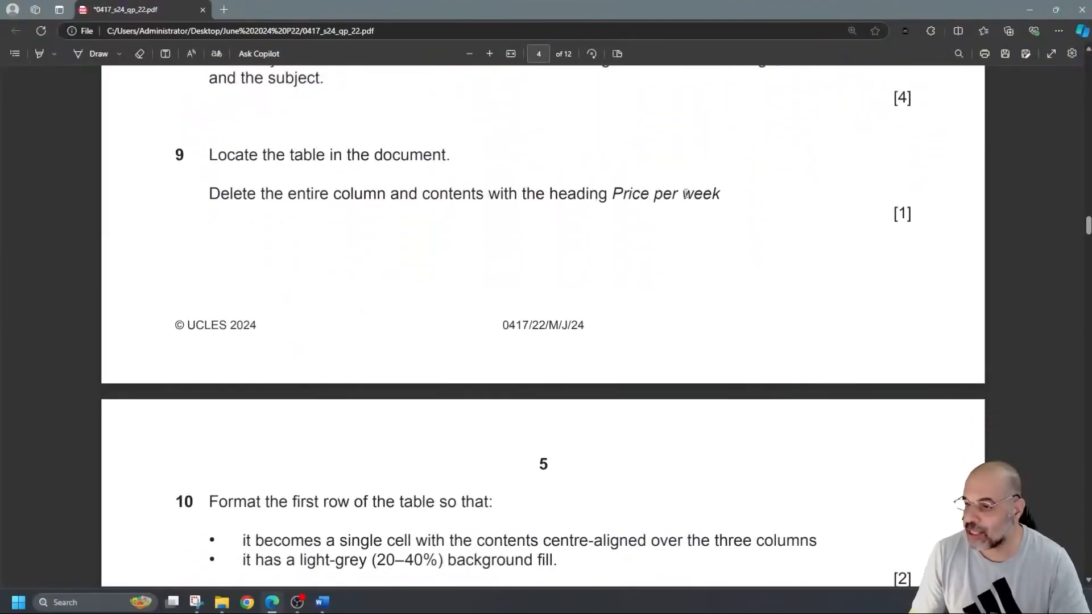
{"action": "scroll", "coordinate": [715, 249], "scroll_direction": "down", "scroll_amount": 1}
{"action": "scroll", "coordinate": [705, 256], "scroll_direction": "down", "scroll_amount": 3}
{"action": "scroll", "coordinate": [699, 262], "scroll_direction": "down", "scroll_amount": 2}
{"action": "scroll", "coordinate": [695, 263], "scroll_direction": "up", "scroll_amount": 6}
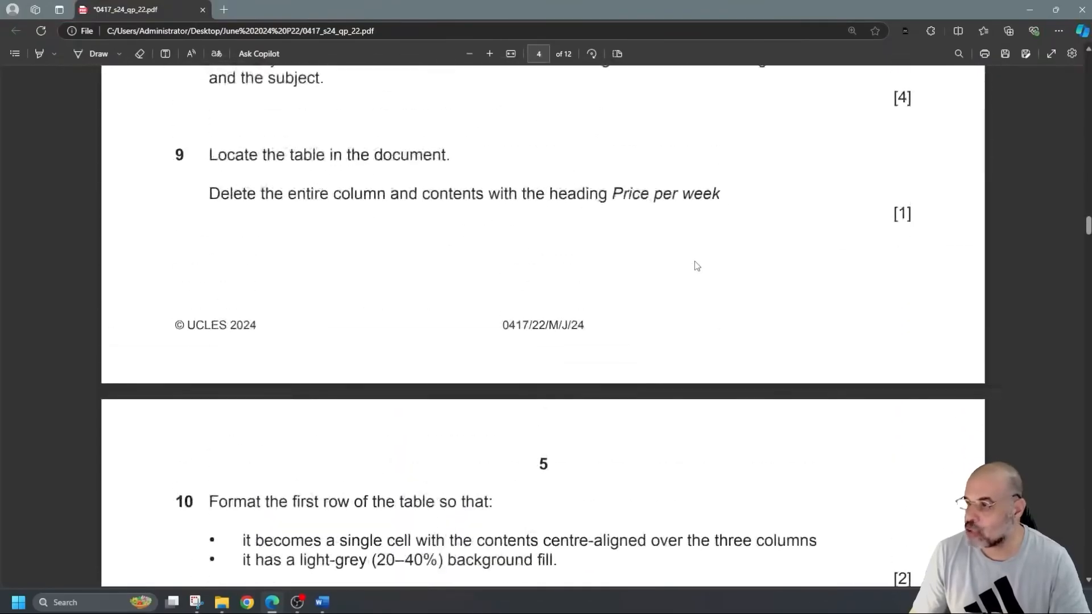
{"action": "scroll", "coordinate": [230, 147], "scroll_direction": "up", "scroll_amount": 1}
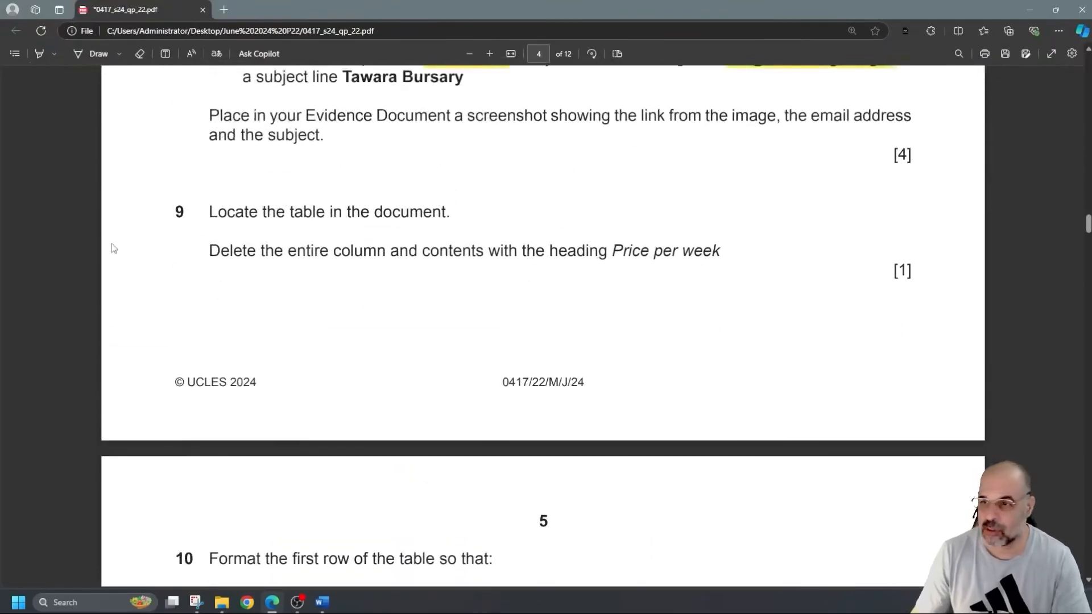
{"action": "key", "text": "alt+Tab"}
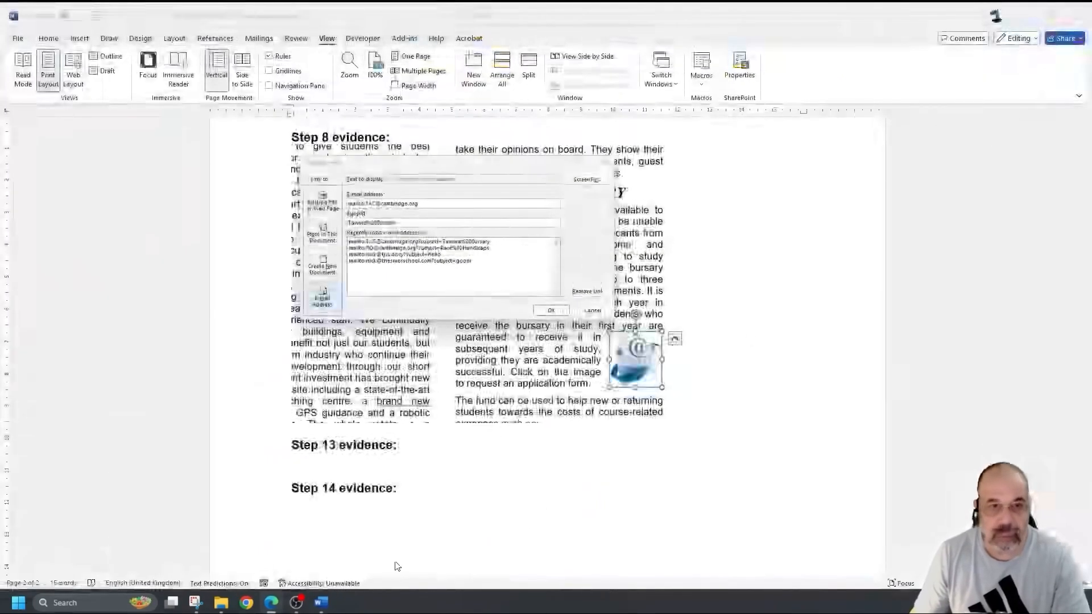
- Select the Price per week column of the pamphlet's rental table and delete it
{"action": "left_click", "coordinate": [393, 545]}
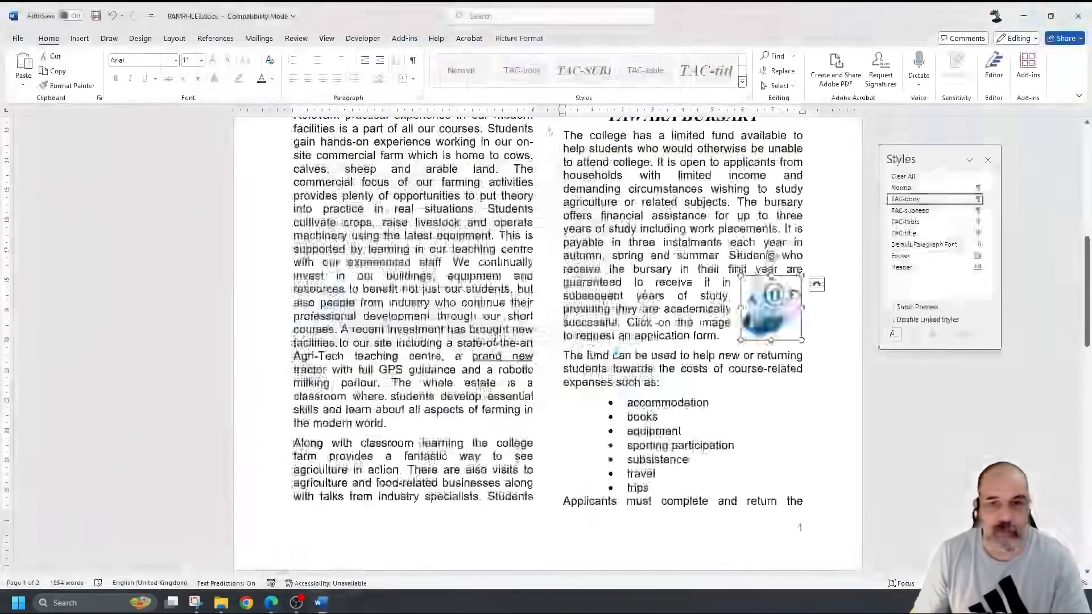
{"action": "scroll", "coordinate": [747, 401], "scroll_direction": "down", "scroll_amount": 5}
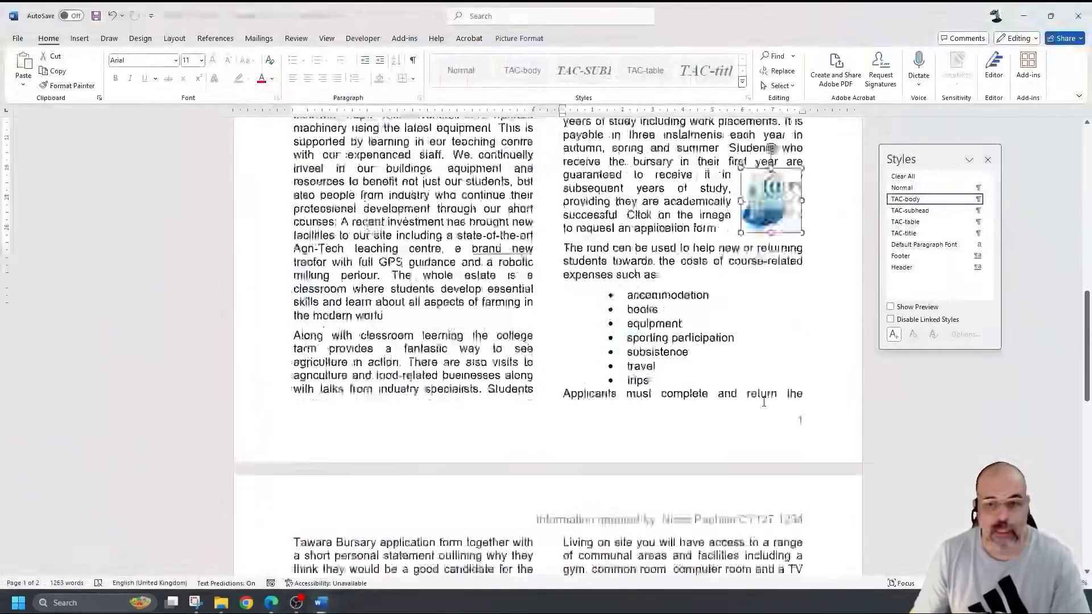
{"action": "scroll", "coordinate": [747, 401], "scroll_direction": "down", "scroll_amount": 8}
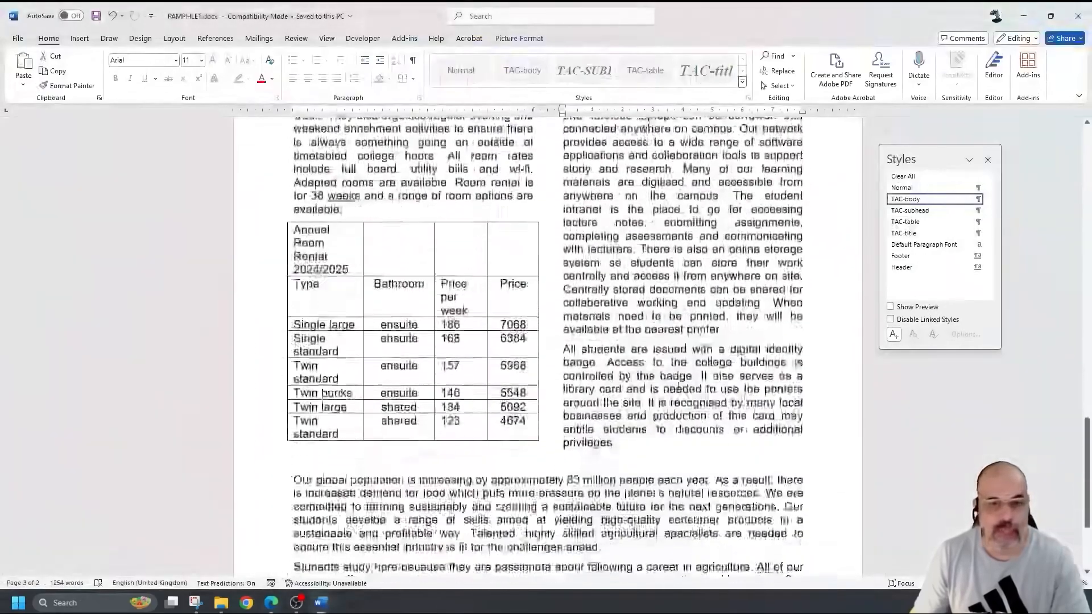
{"action": "left_click", "coordinate": [446, 243]}
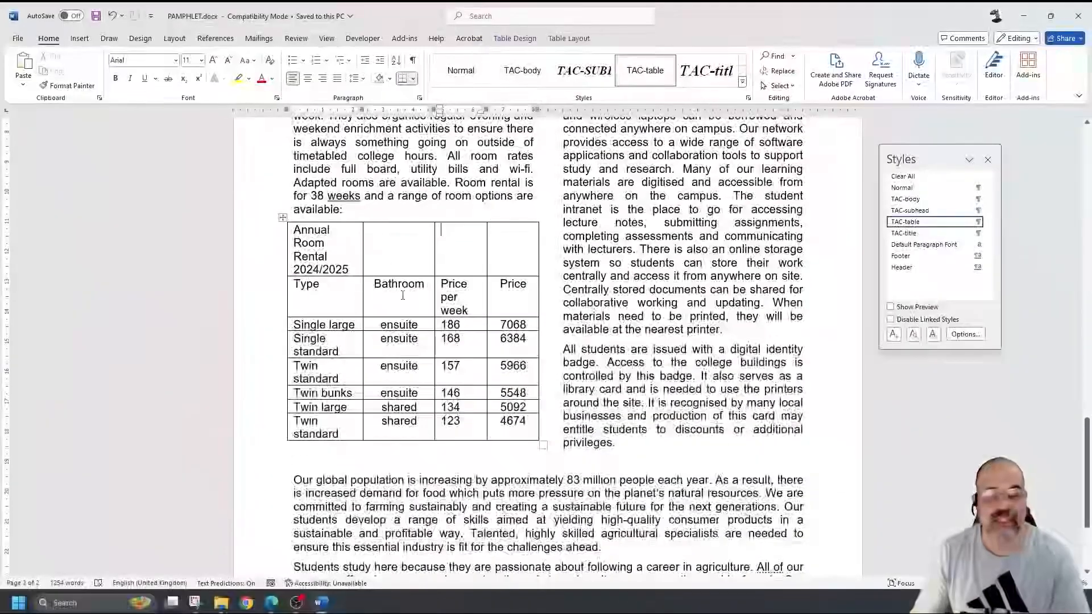
{"action": "scroll", "coordinate": [403, 294], "scroll_direction": "up", "scroll_amount": 2}
{"action": "left_click_drag", "start_coordinate": [447, 231], "coordinate": [444, 449]}
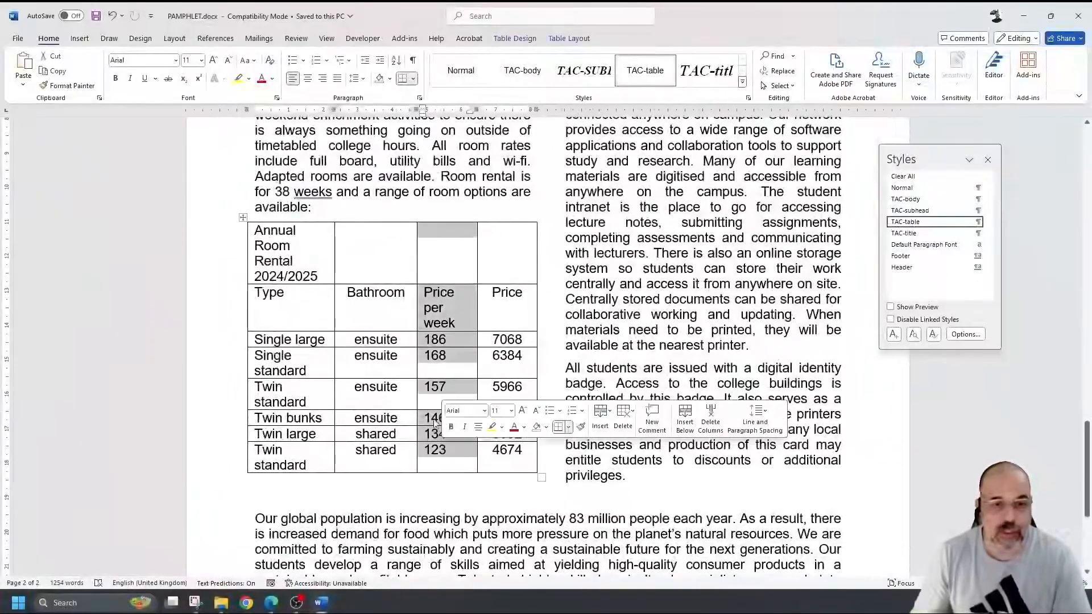
{"action": "left_click", "coordinate": [446, 380]}
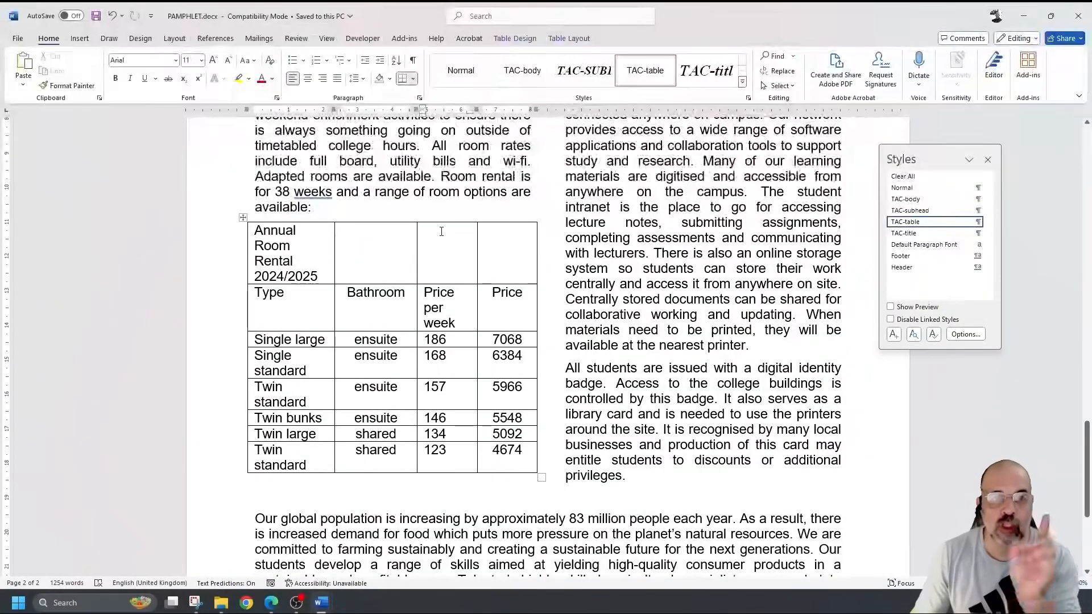
{"action": "left_click", "coordinate": [445, 222]}
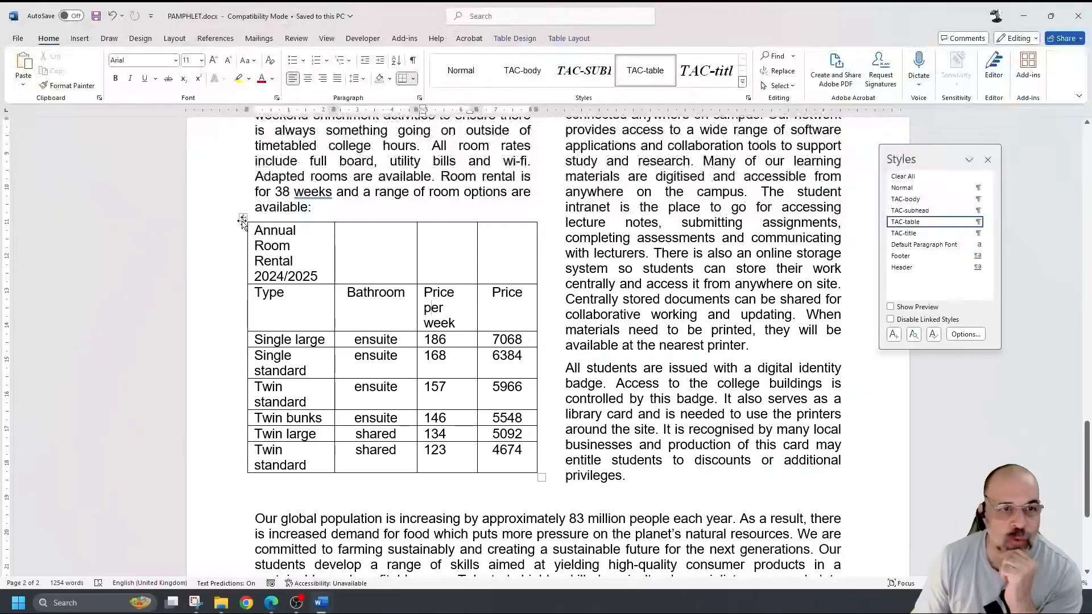
{"action": "left_click", "coordinate": [445, 220]}
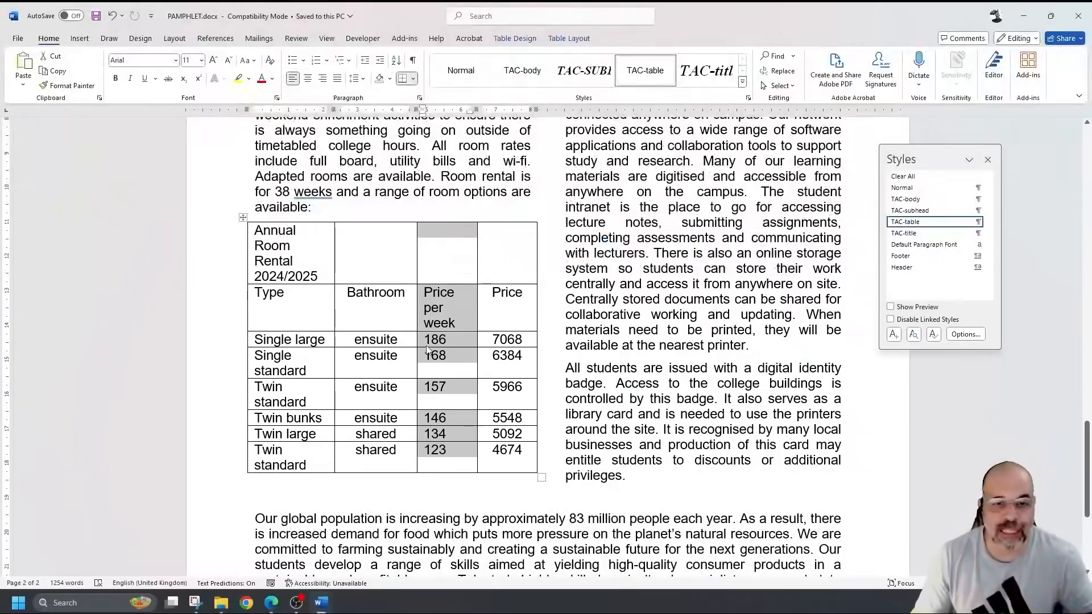
{"action": "right_click", "coordinate": [453, 314]}
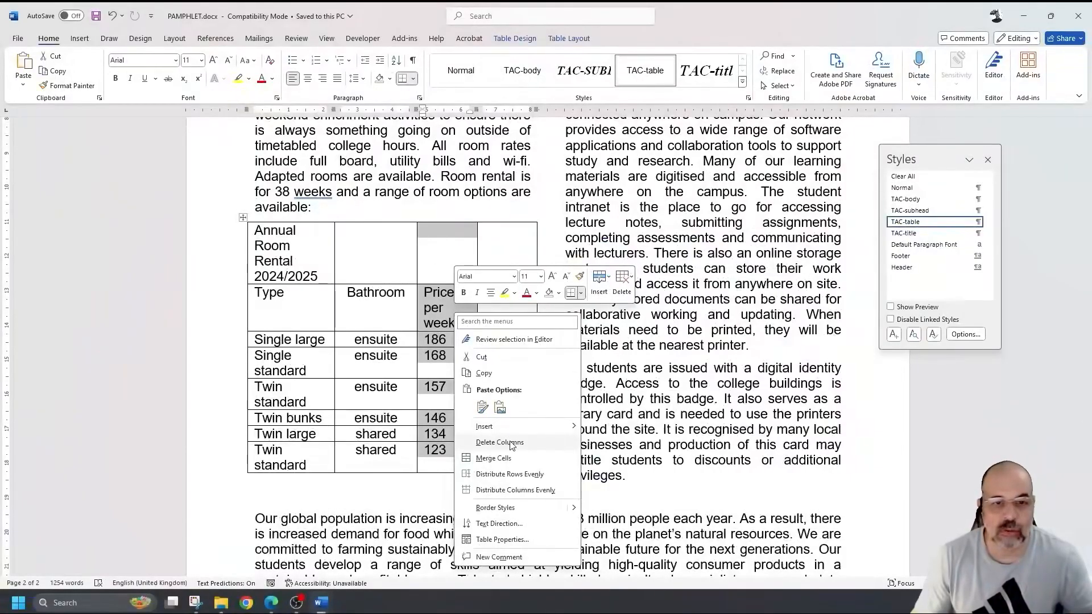
{"action": "left_click", "coordinate": [511, 446]}
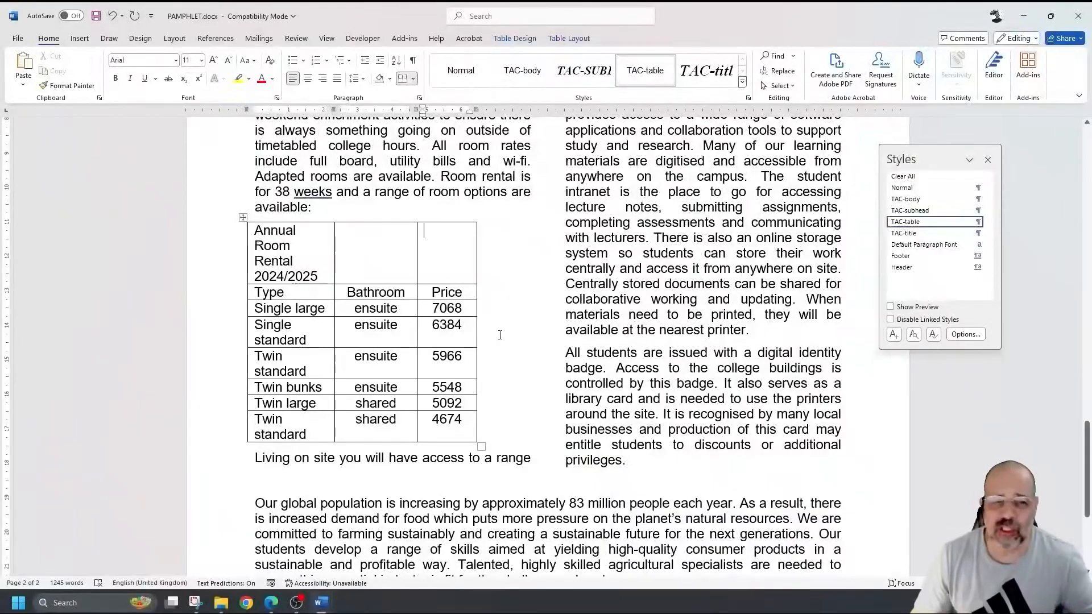
- Select the remaining Price column, dismiss its menu without changes, and switch to the exam paper
{"action": "left_click", "coordinate": [452, 221]}
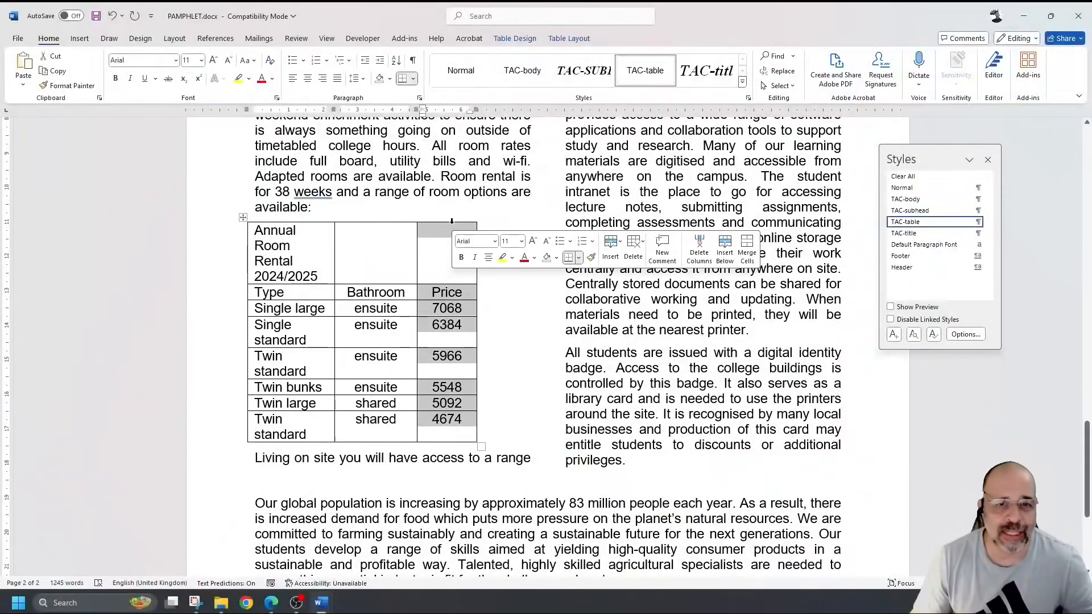
{"action": "right_click", "coordinate": [443, 309]}
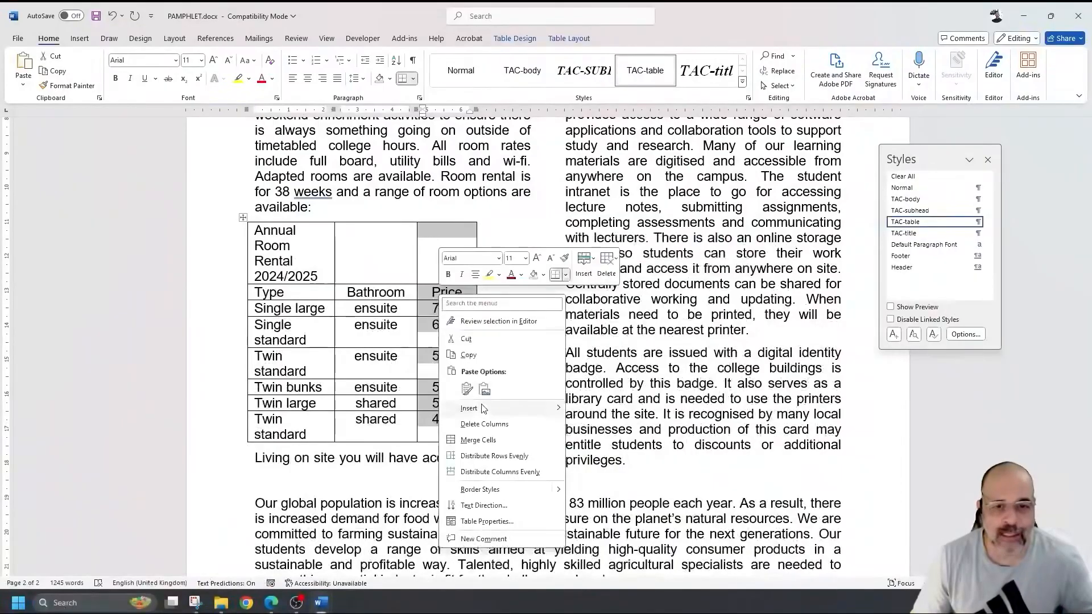
{"action": "mouse_move", "coordinate": [500, 408]}
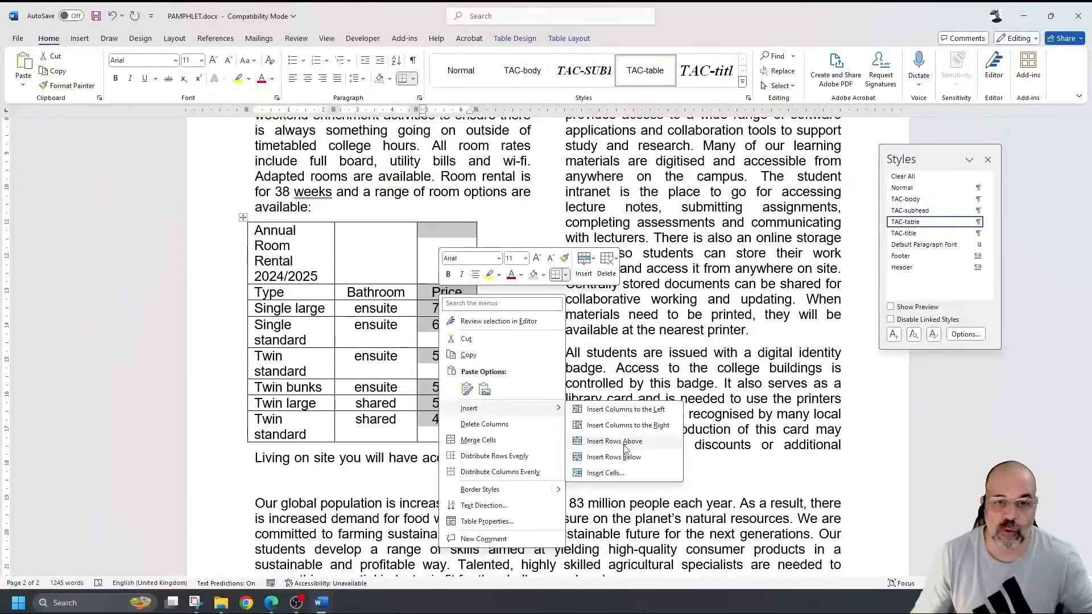
{"action": "left_click", "coordinate": [460, 235]}
{"action": "left_click", "coordinate": [460, 234]}
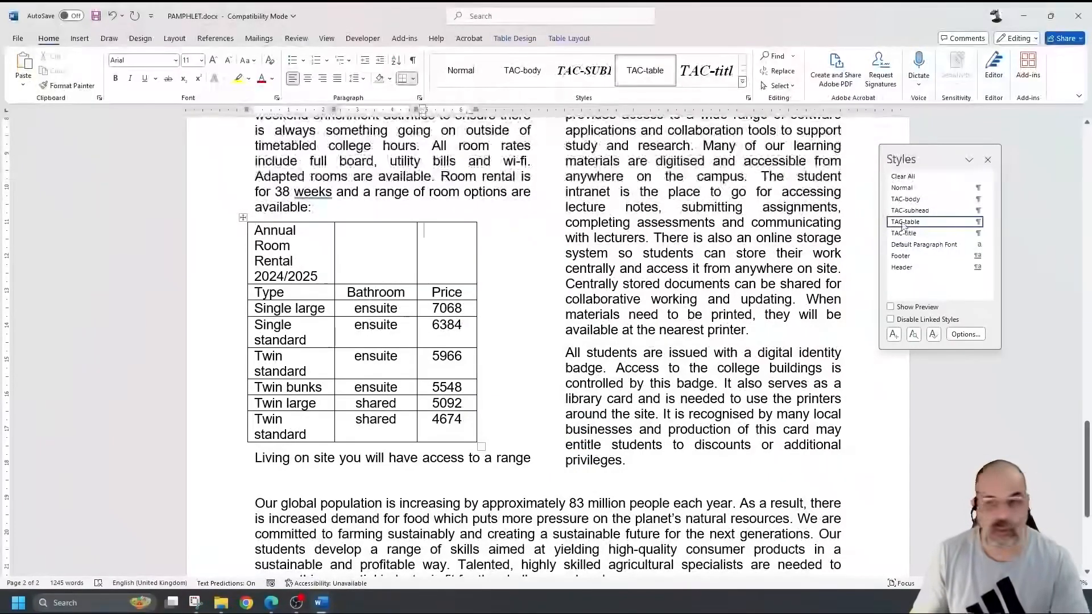
{"action": "key", "text": "alt+Tab"}
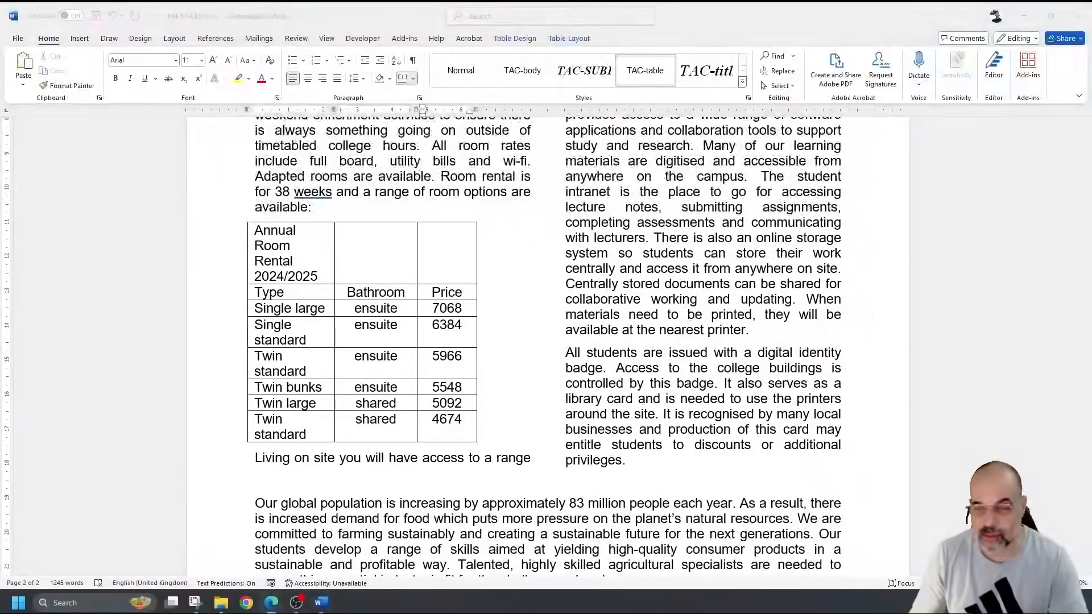
- Scroll the exam paper to page 5 to read items 10–12, then return to Word
{"action": "scroll", "coordinate": [680, 381], "scroll_direction": "down", "scroll_amount": 1}
{"action": "scroll", "coordinate": [680, 381], "scroll_direction": "down", "scroll_amount": 7}
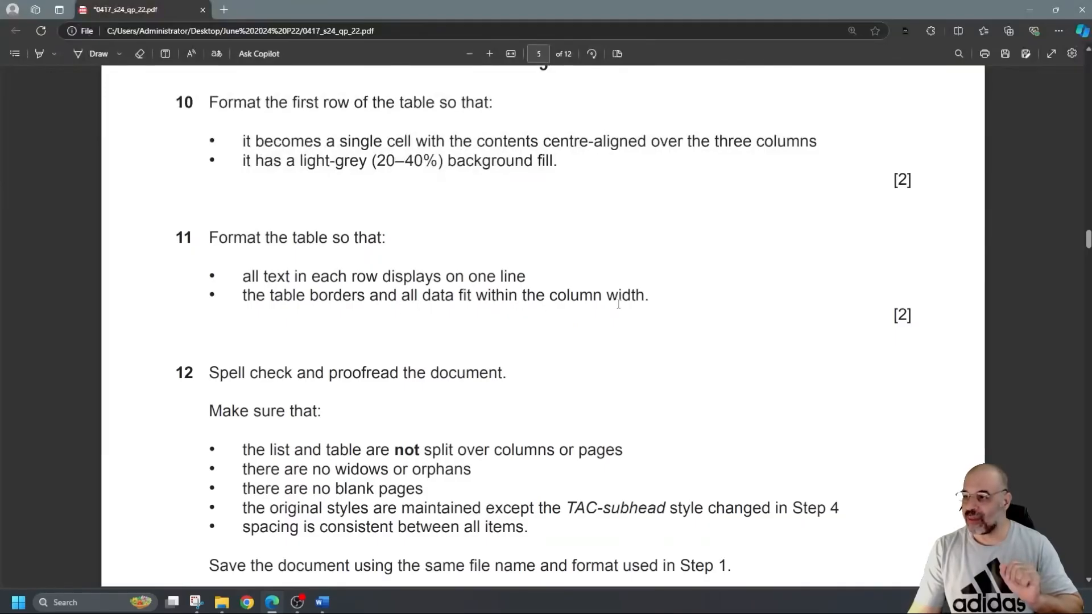
{"action": "scroll", "coordinate": [654, 304], "scroll_direction": "down", "scroll_amount": 10}
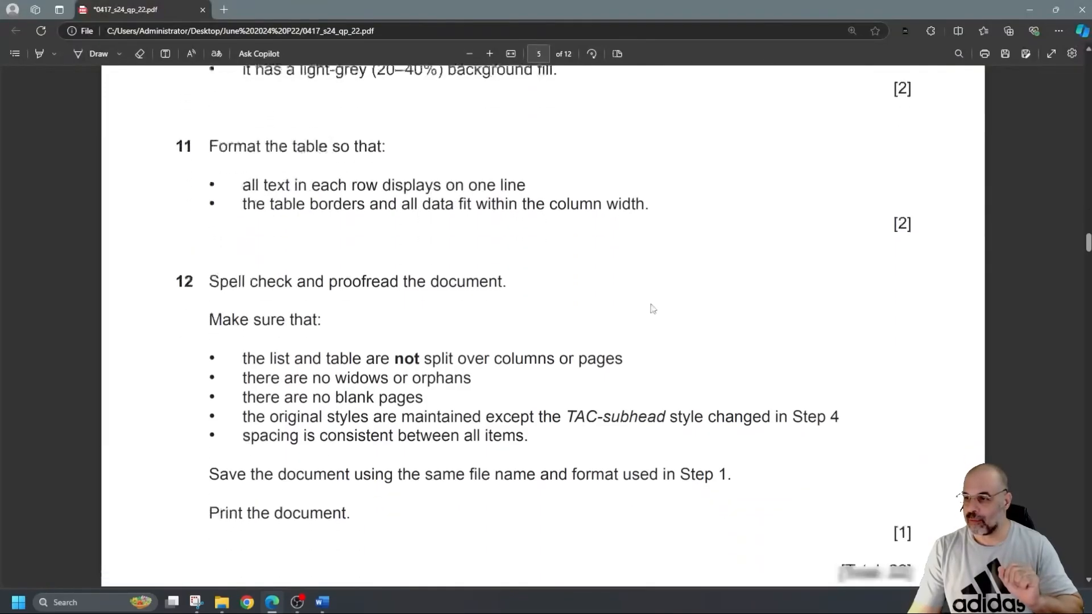
{"action": "scroll", "coordinate": [651, 306], "scroll_direction": "up", "scroll_amount": 8}
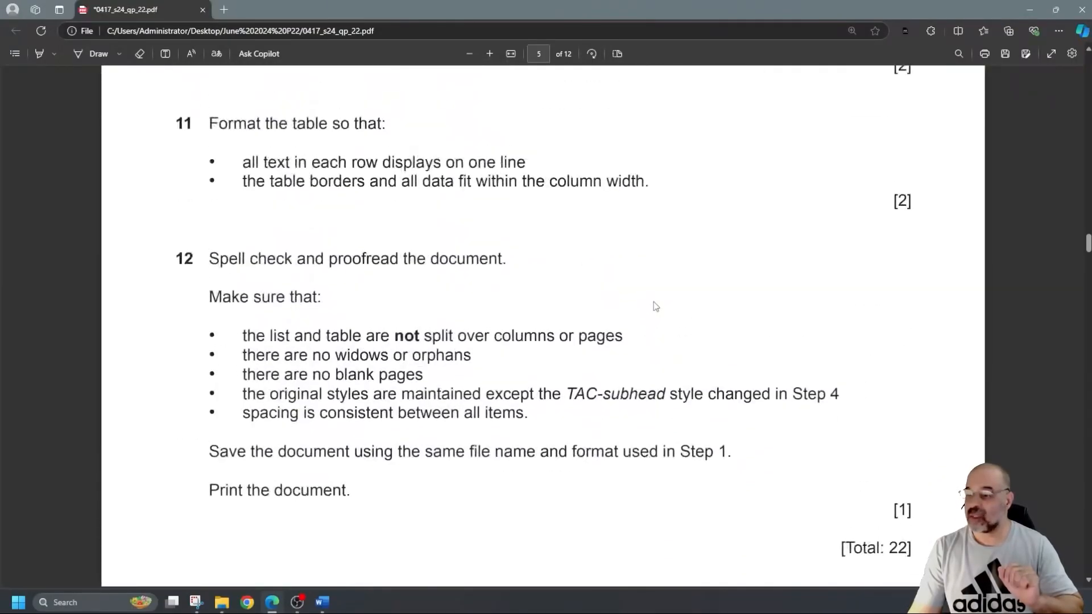
{"action": "scroll", "coordinate": [653, 306], "scroll_direction": "up", "scroll_amount": 3}
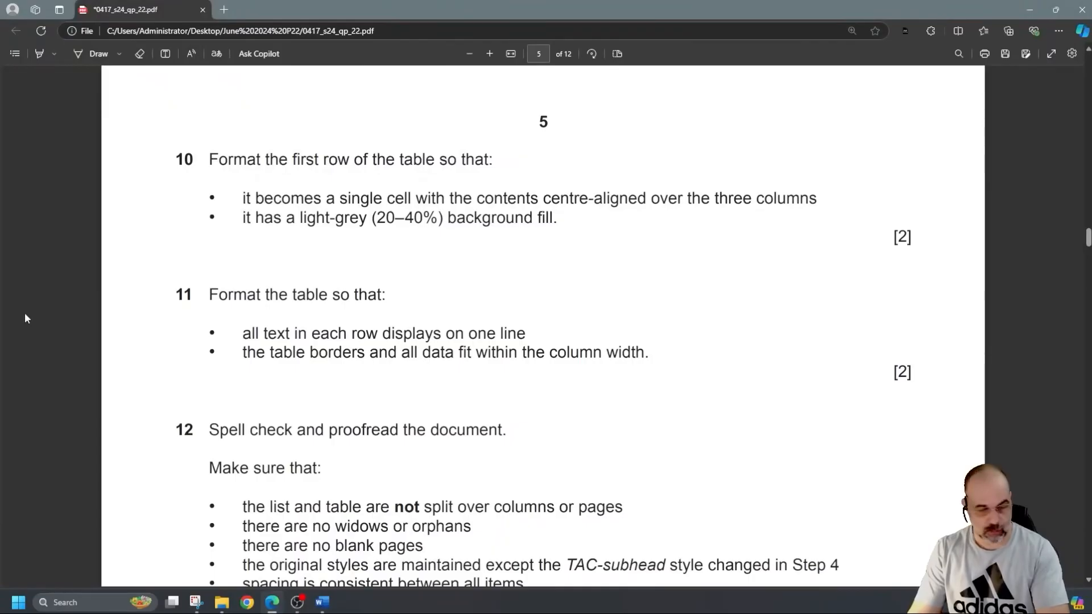
{"action": "key", "text": "alt+Tab"}
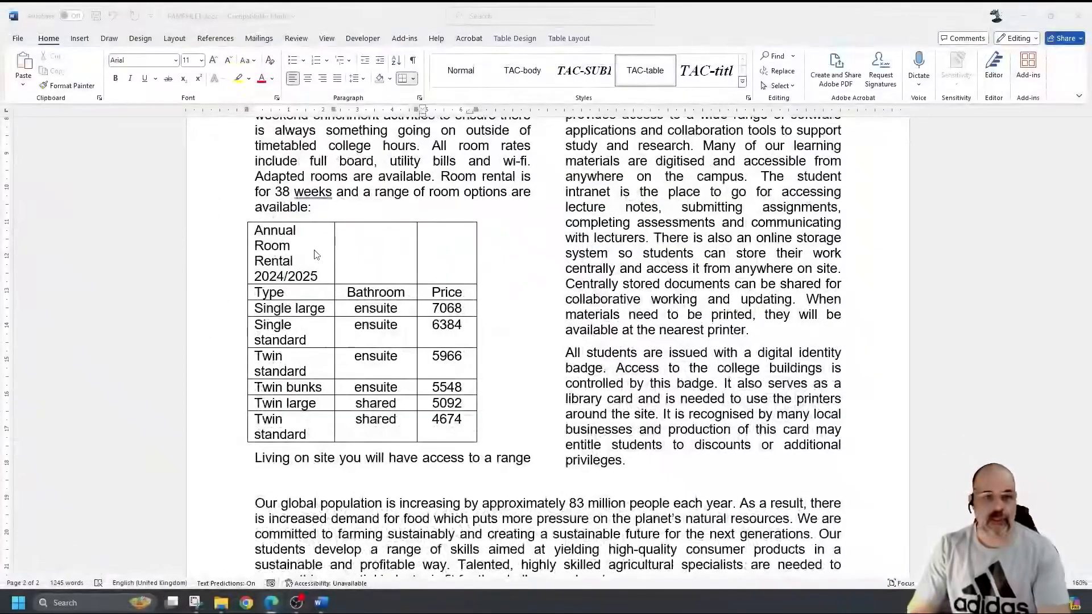
- Merge the three top-row cells with Merge Cells and centre the 'Annual Room Rental 2024/2025' title
{"action": "key", "text": "ctrl+alt+shift+s"}
{"action": "left_click_drag", "start_coordinate": [315, 254], "coordinate": [434, 255]}
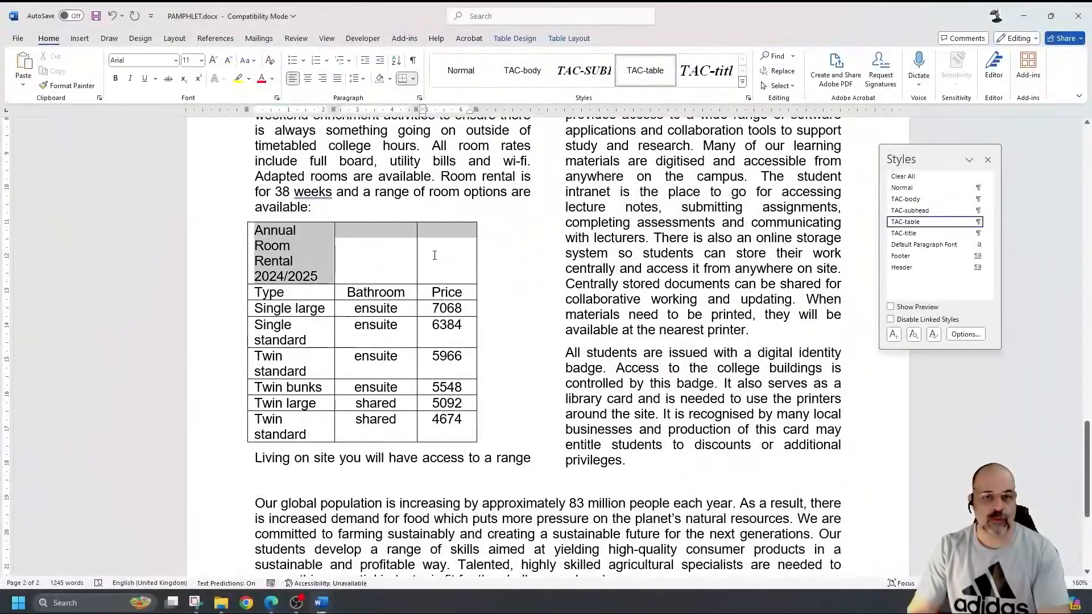
{"action": "right_click", "coordinate": [400, 230]}
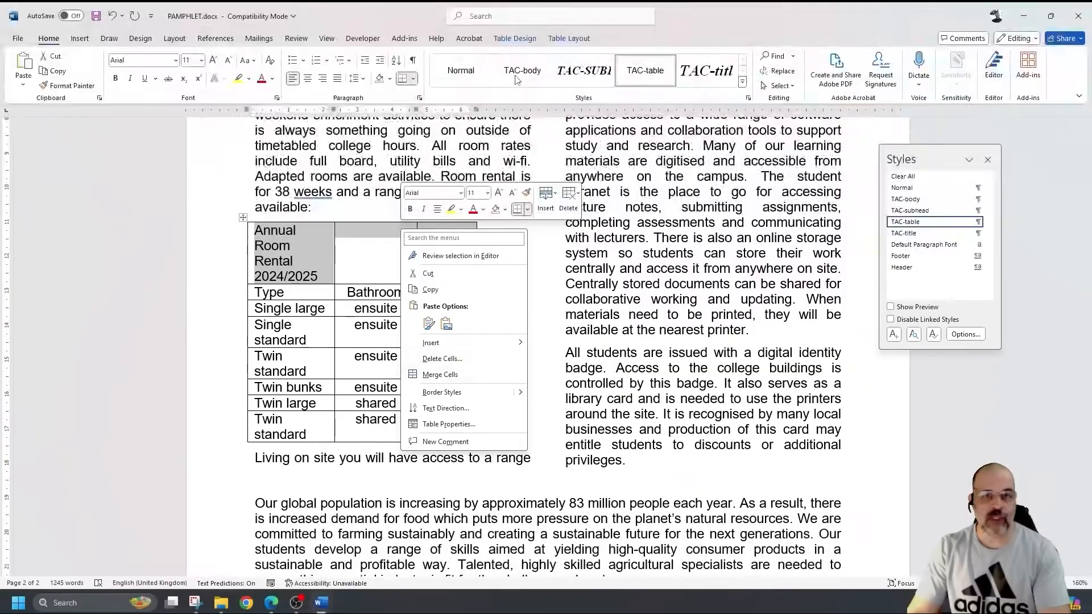
{"action": "left_click", "coordinate": [566, 39]}
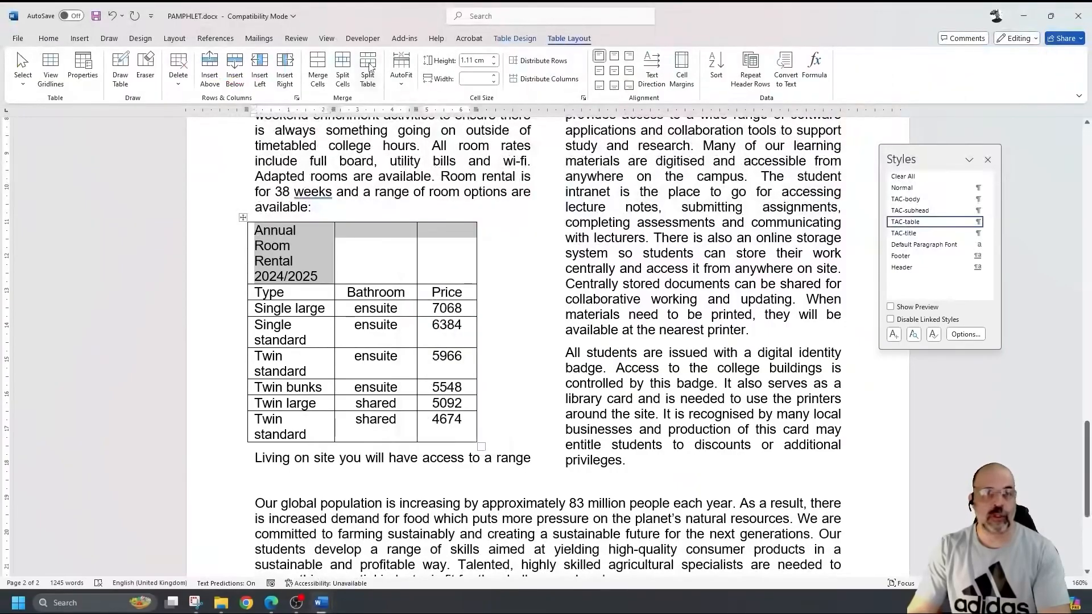
{"action": "left_click", "coordinate": [322, 64]}
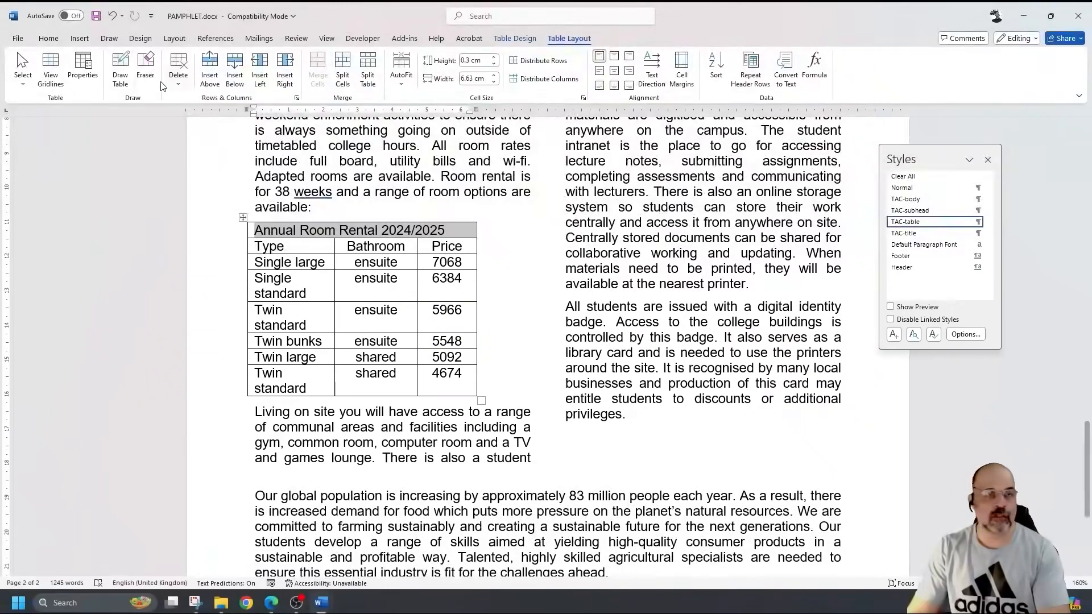
{"action": "left_click", "coordinate": [49, 38]}
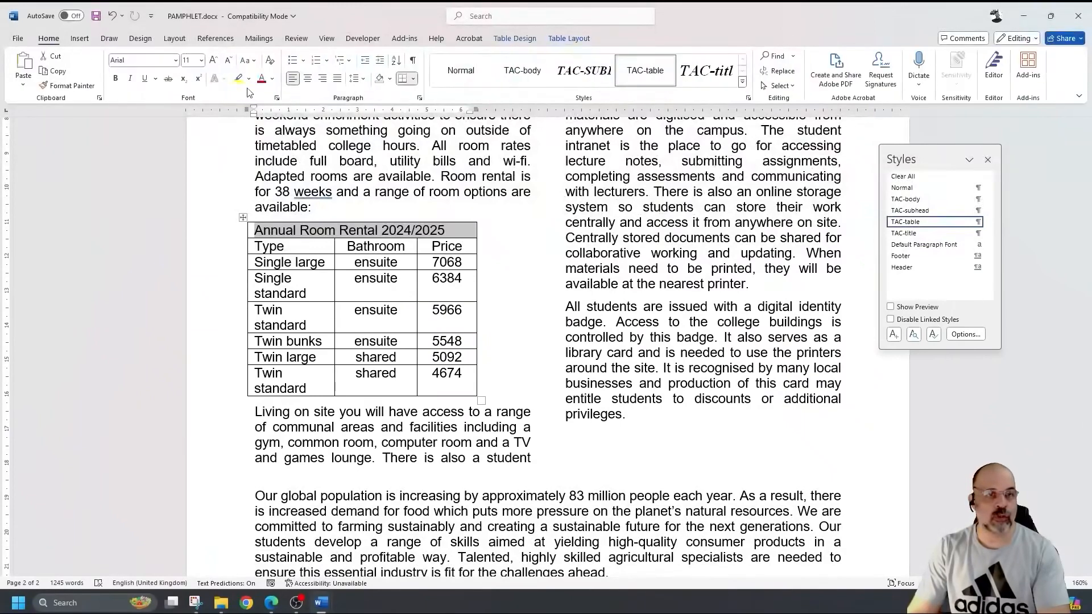
{"action": "left_click", "coordinate": [308, 79]}
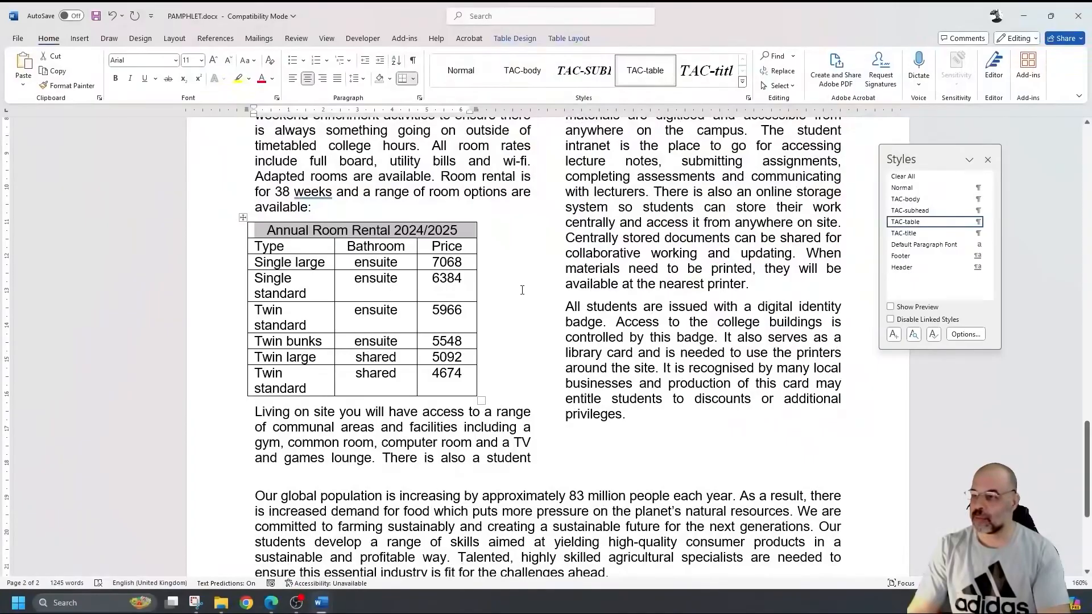
- Apply grey cell shading to the merged title row, undoing an earlier text-only shading attempt
{"action": "left_click", "coordinate": [468, 231]}
{"action": "left_click_drag", "start_coordinate": [468, 231], "coordinate": [422, 235]}
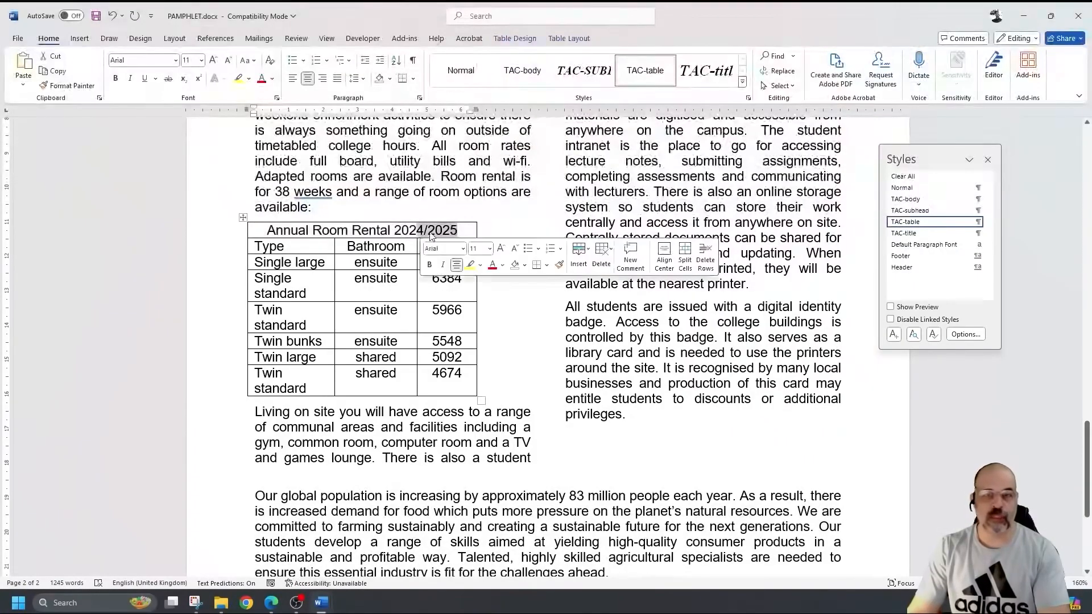
{"action": "left_click", "coordinate": [520, 38]}
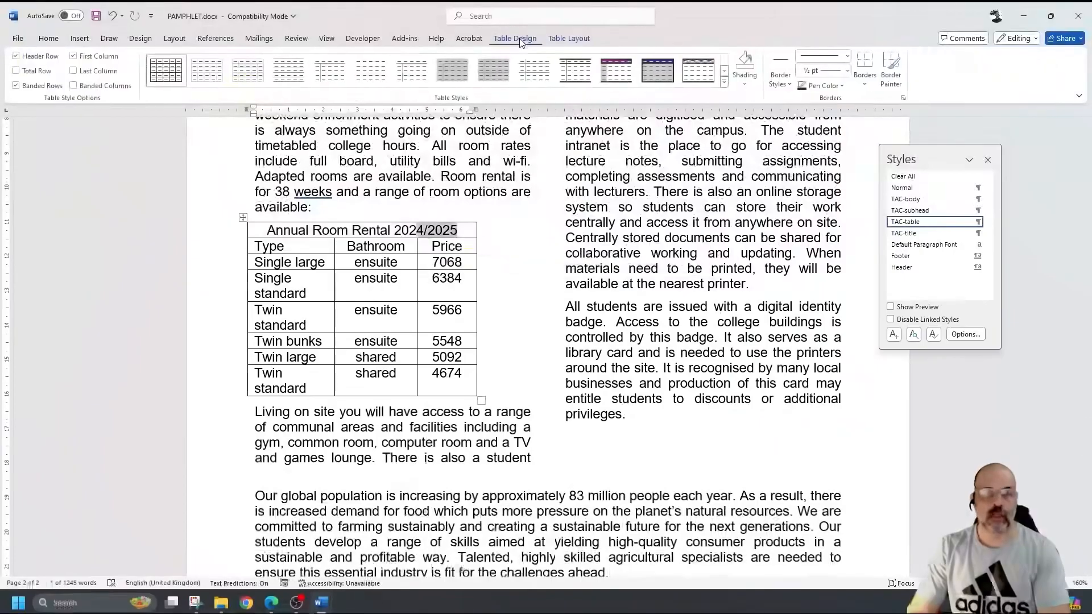
{"action": "left_click", "coordinate": [750, 84]}
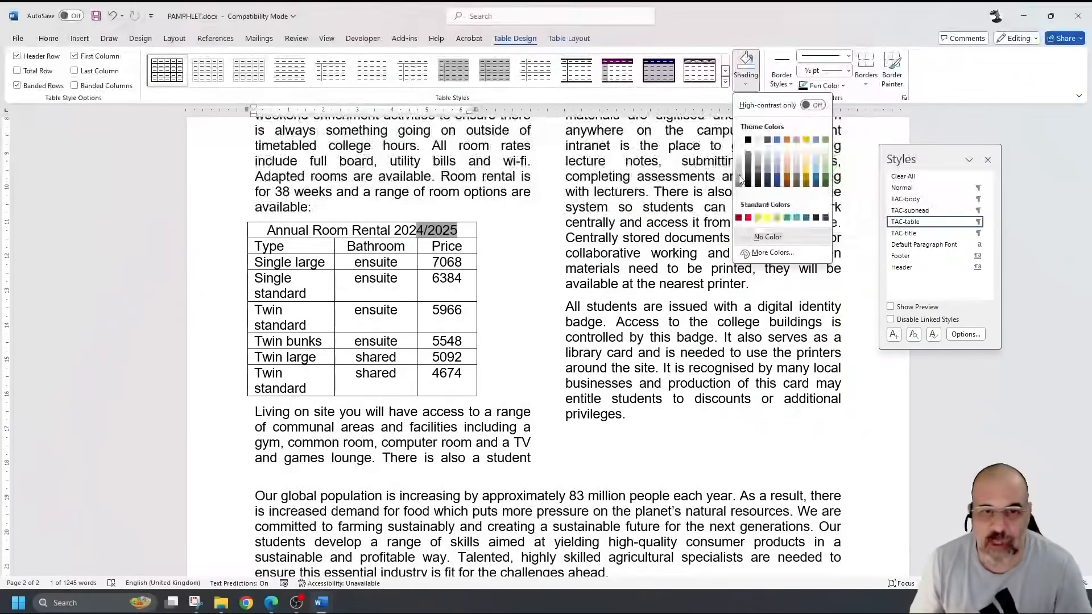
{"action": "left_click", "coordinate": [740, 180]}
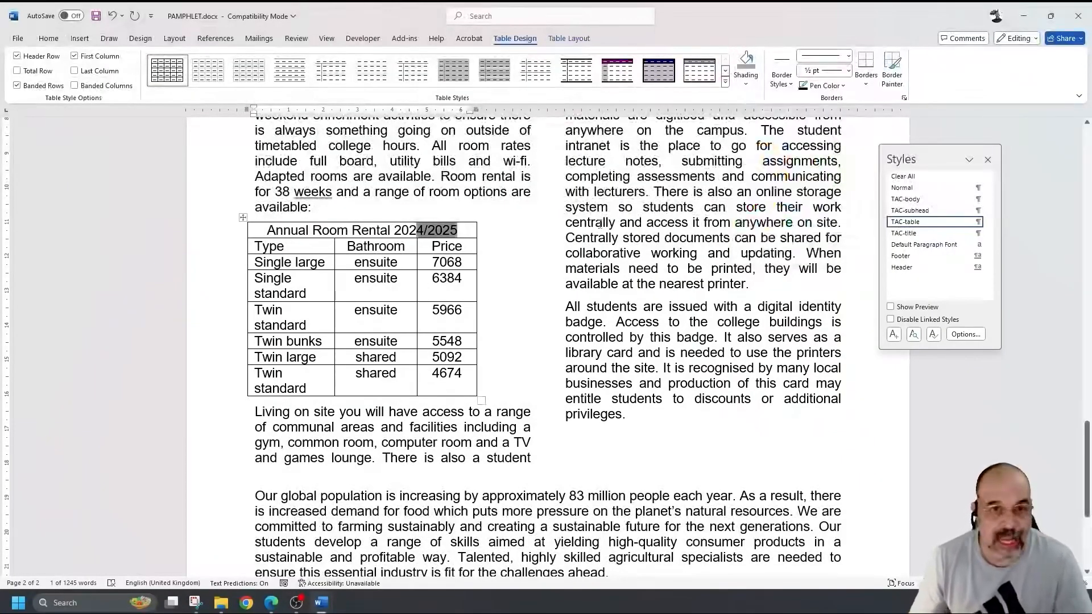
{"action": "left_click", "coordinate": [412, 230]}
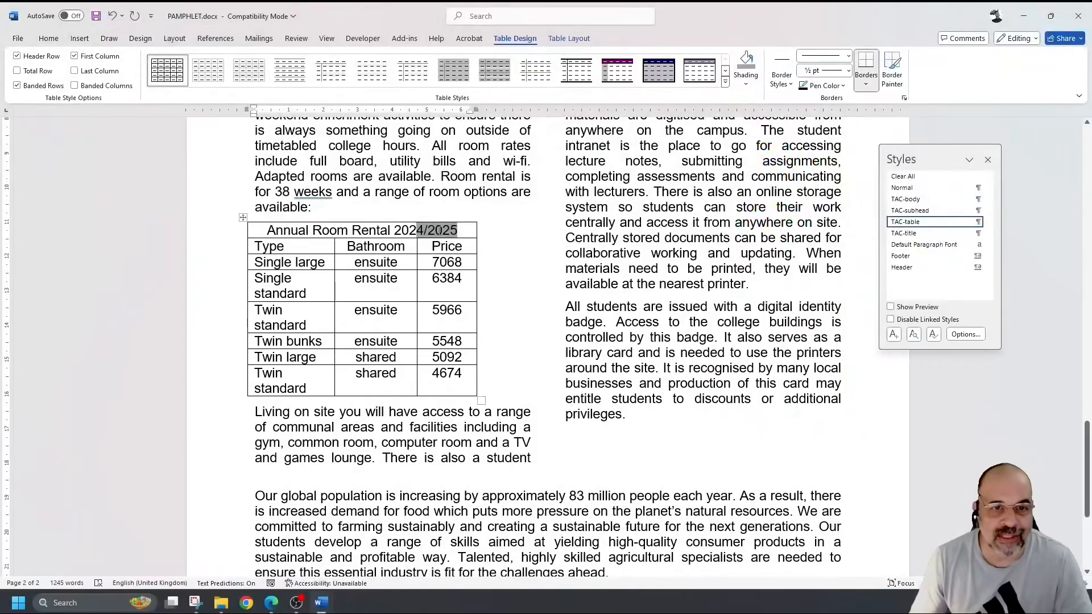
{"action": "key", "text": "ctrl+z"}
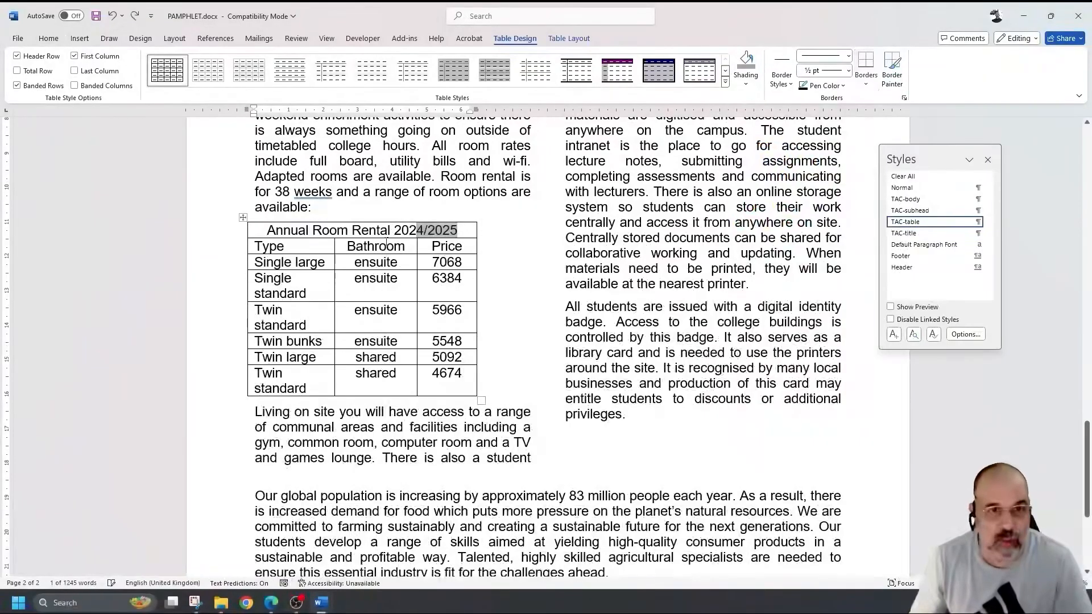
{"action": "left_click", "coordinate": [473, 227]}
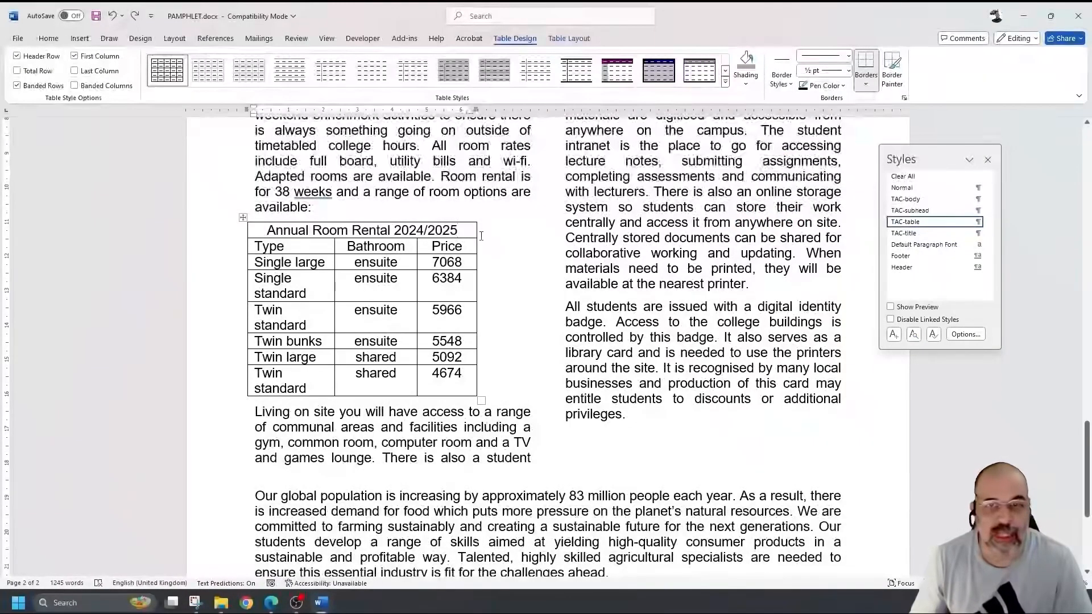
{"action": "left_click", "coordinate": [750, 66]}
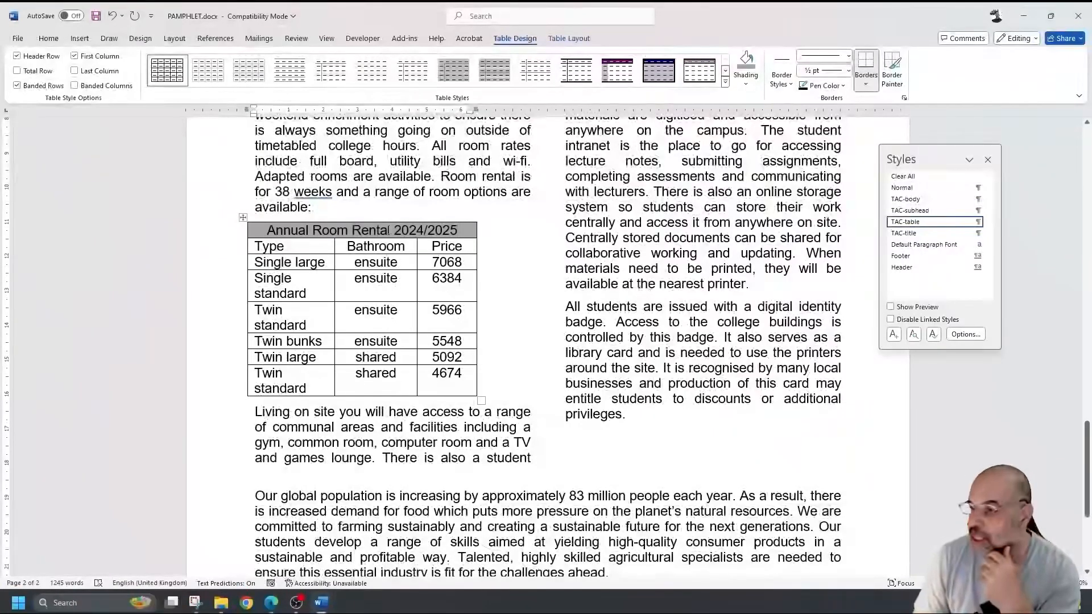
{"action": "left_click", "coordinate": [277, 246]}
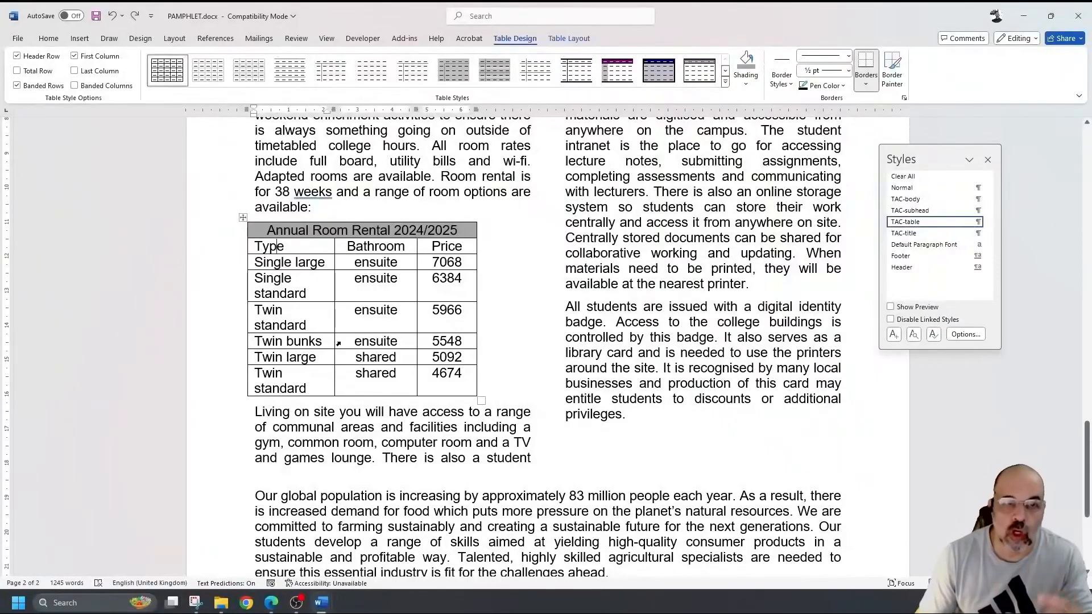
- Drag ruler markers to nudge the table right and widen the Bathroom column to the text column's edge
{"action": "left_click", "coordinate": [364, 292]}
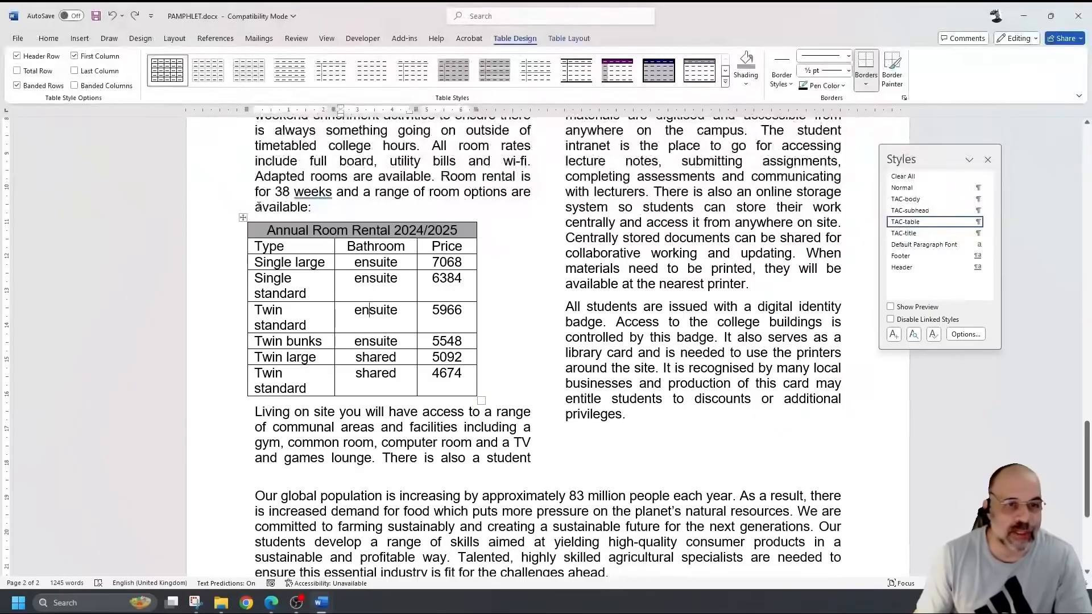
{"action": "left_click_drag", "start_coordinate": [247, 109], "coordinate": [257, 109]}
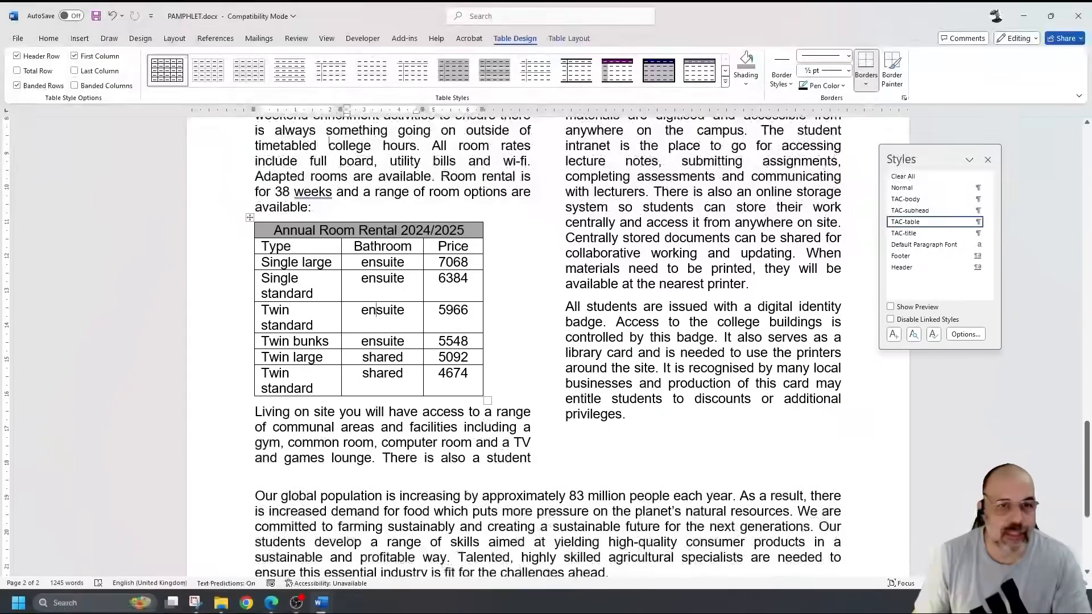
{"action": "left_click_drag", "start_coordinate": [338, 110], "coordinate": [365, 109]}
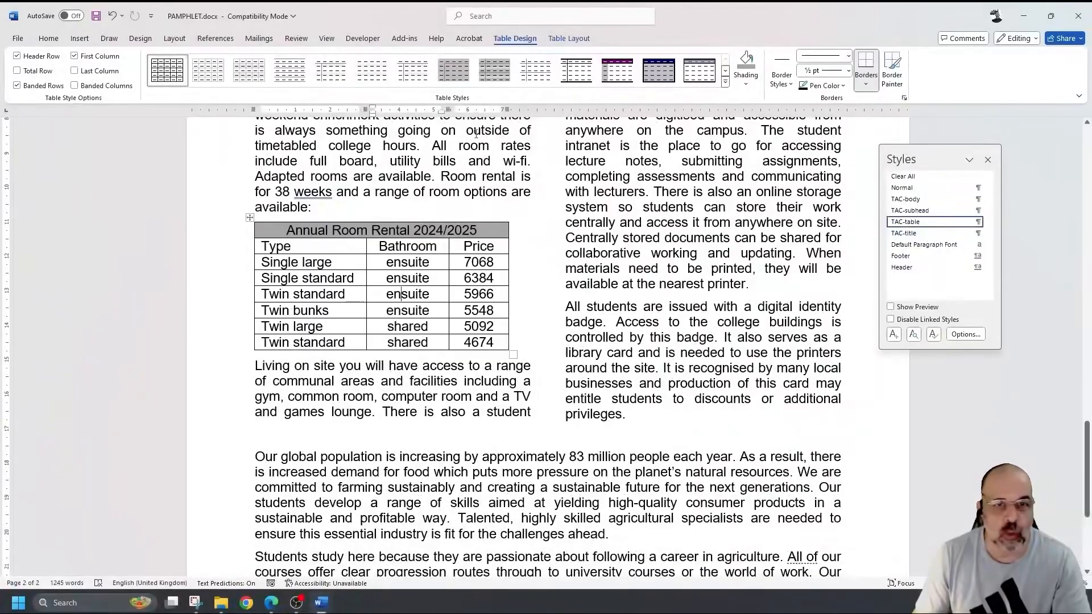
{"action": "left_click_drag", "start_coordinate": [454, 106], "coordinate": [530, 105]}
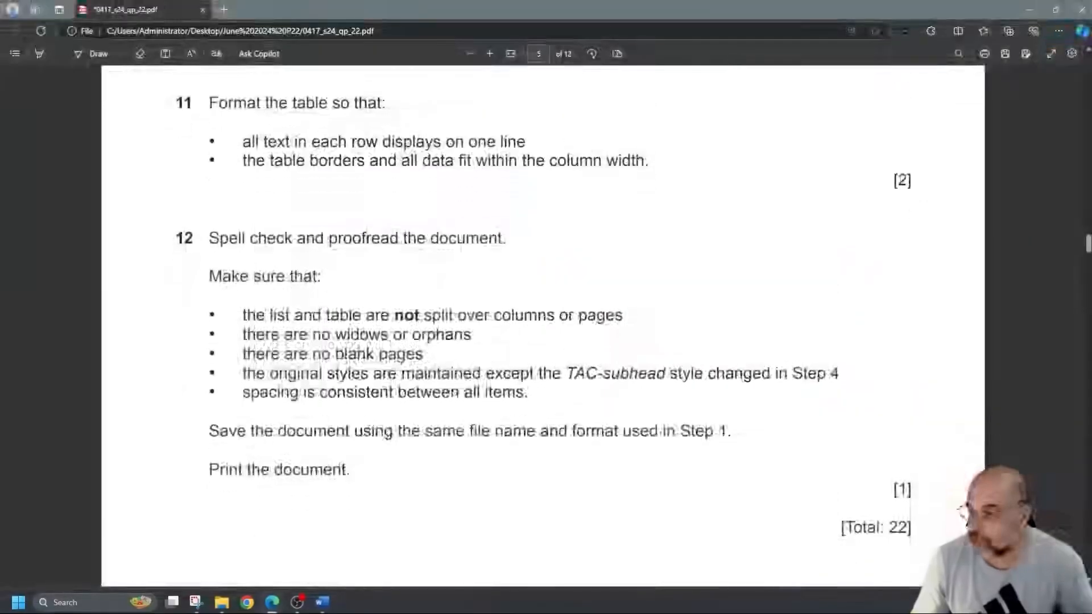
- Highlight question 12's rule that the list and table must not split, and the TAC-subhead exception
{"action": "scroll", "coordinate": [297, 311], "scroll_direction": "down", "scroll_amount": 2}
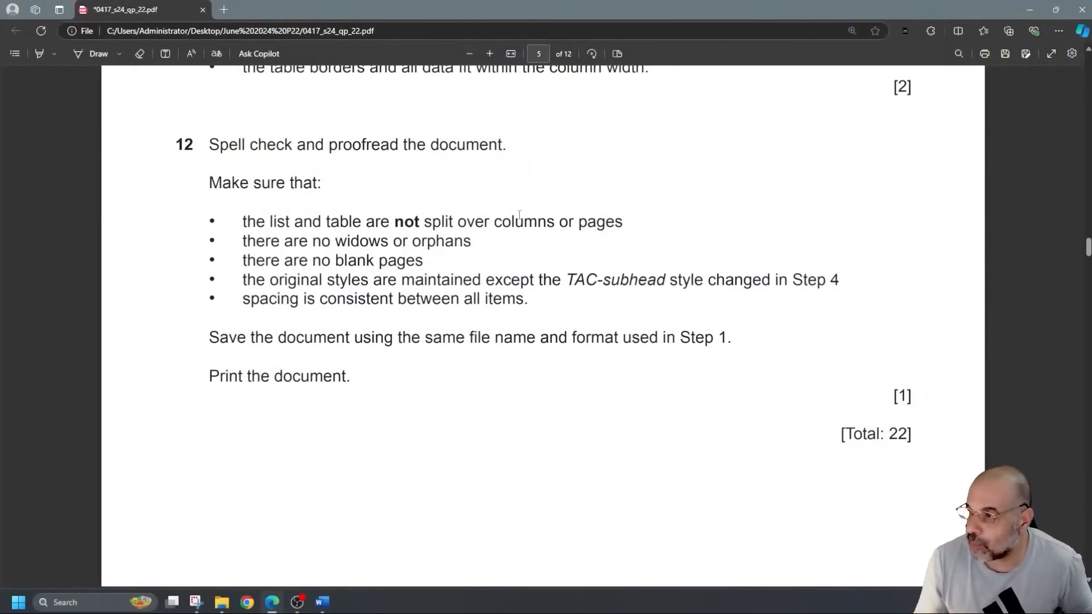
{"action": "left_click", "coordinate": [36, 56]}
{"action": "left_click_drag", "start_coordinate": [281, 214], "coordinate": [593, 223]}
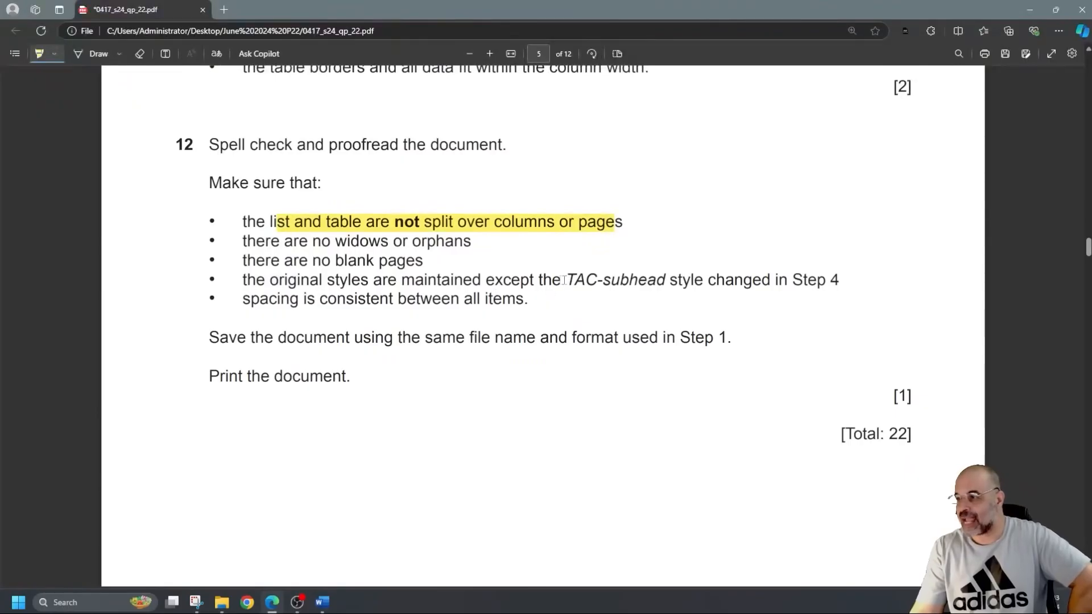
{"action": "left_click_drag", "start_coordinate": [562, 280], "coordinate": [688, 281]}
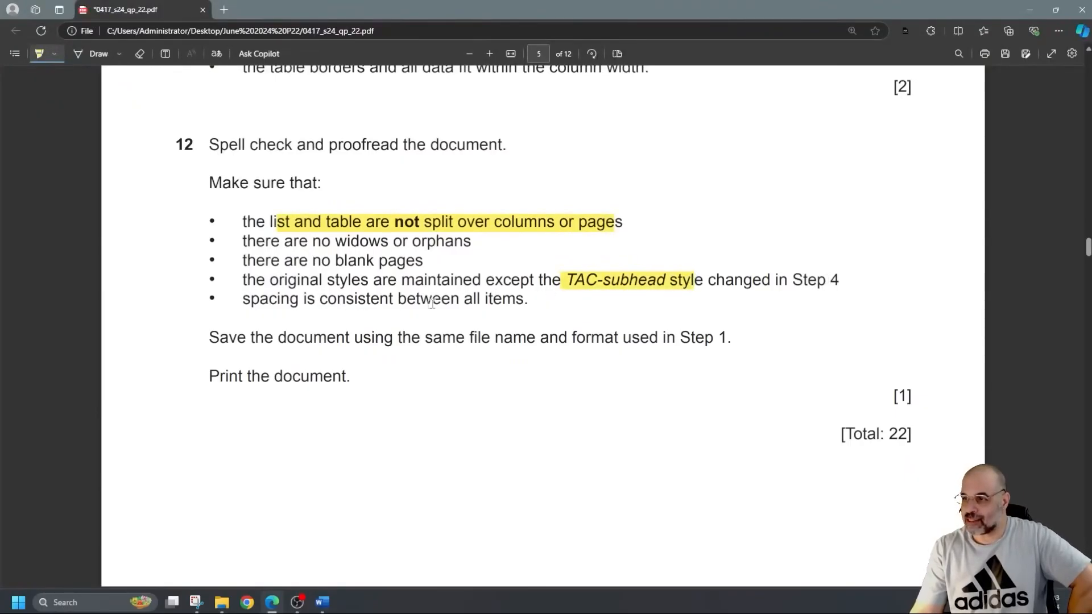
- Scroll back up through questions 4 to 8, then return to the Word pamphlet
{"action": "scroll", "coordinate": [472, 336], "scroll_direction": "up", "scroll_amount": 5}
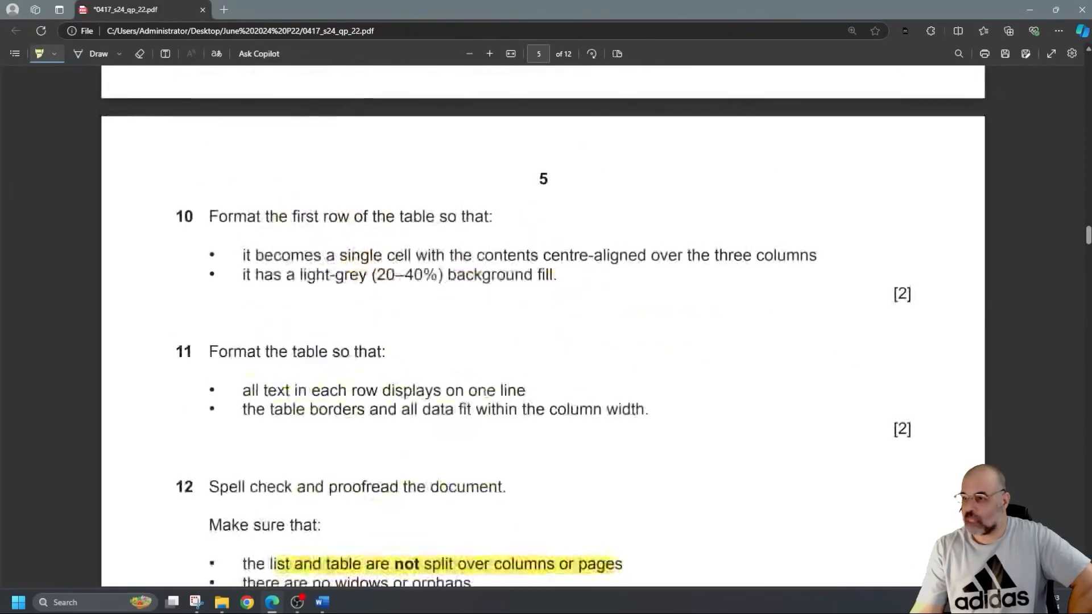
{"action": "scroll", "coordinate": [490, 391], "scroll_direction": "up", "scroll_amount": 8}
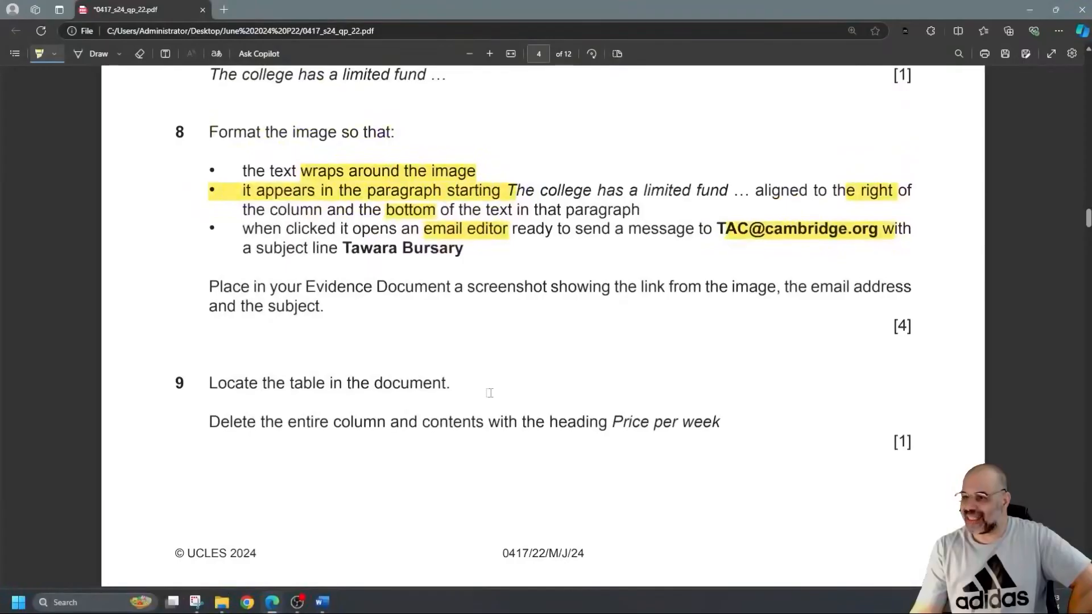
{"action": "scroll", "coordinate": [489, 393], "scroll_direction": "up", "scroll_amount": 5}
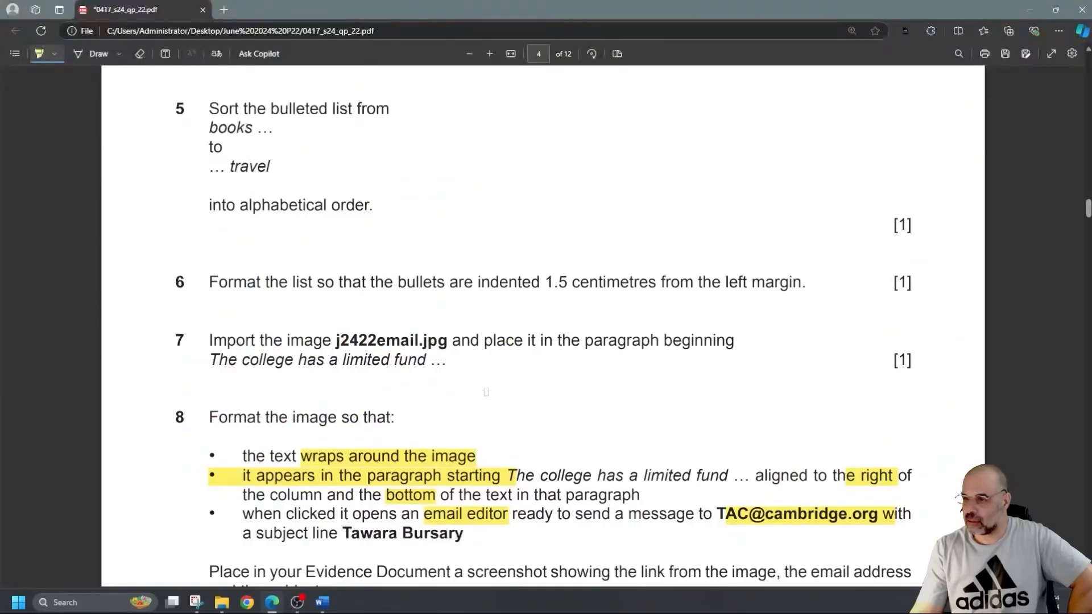
{"action": "scroll", "coordinate": [486, 392], "scroll_direction": "up", "scroll_amount": 4}
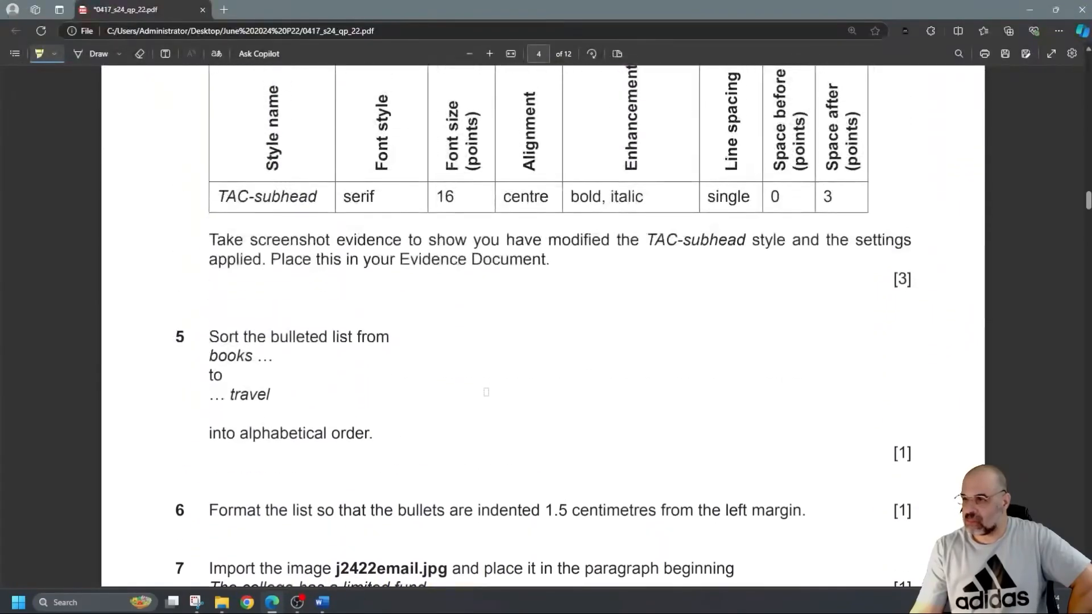
{"action": "scroll", "coordinate": [486, 392], "scroll_direction": "up", "scroll_amount": 7}
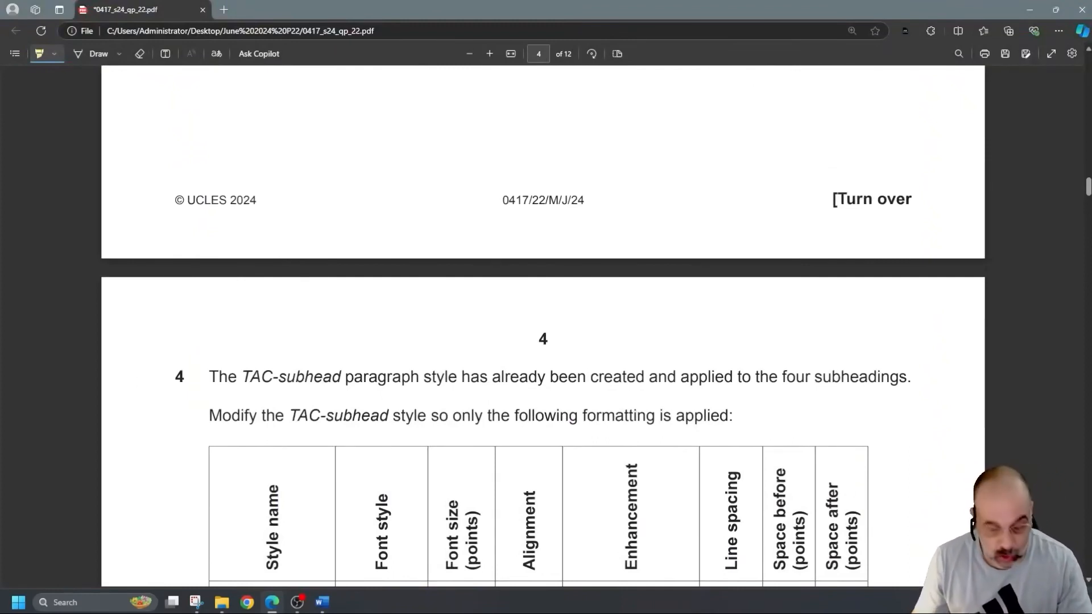
{"action": "key", "text": "alt+Tab"}
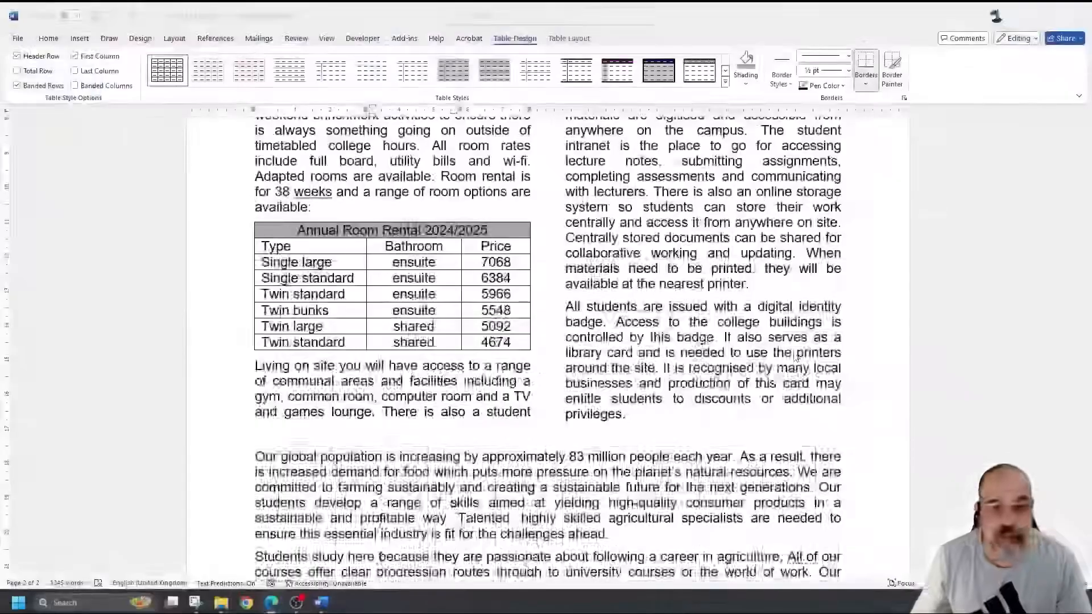
- Break before 'Applicants must complete and return the' so that paragraph starts whole on page 2
{"action": "scroll", "coordinate": [795, 355], "scroll_direction": "up", "scroll_amount": 20}
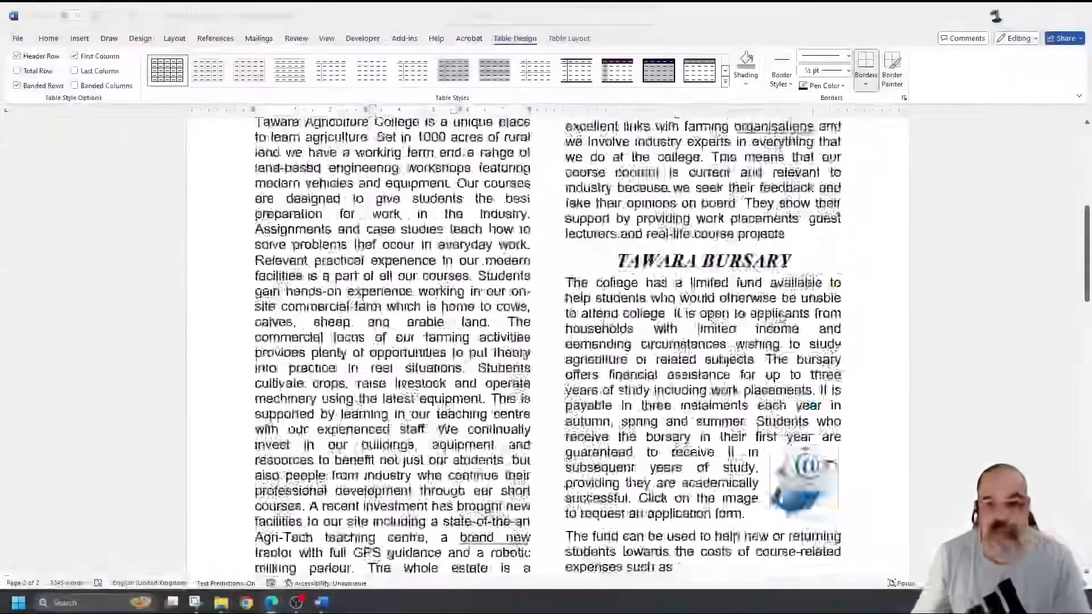
{"action": "scroll", "coordinate": [664, 277], "scroll_direction": "down", "scroll_amount": 1}
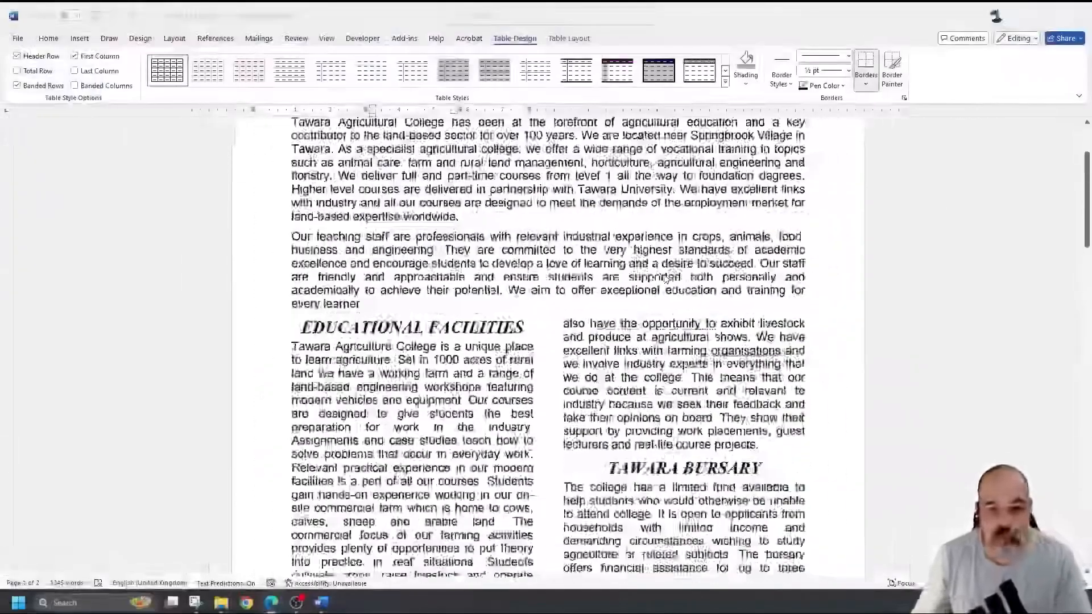
{"action": "scroll", "coordinate": [664, 277], "scroll_direction": "up", "scroll_amount": 2}
{"action": "scroll", "coordinate": [664, 277], "scroll_direction": "down", "scroll_amount": 5}
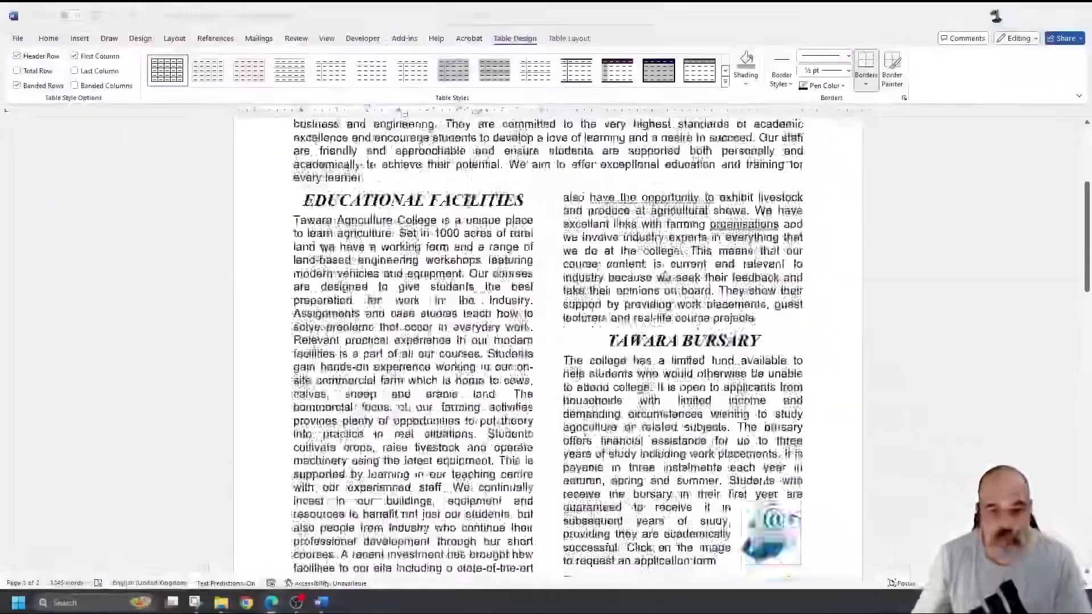
{"action": "scroll", "coordinate": [664, 277], "scroll_direction": "down", "scroll_amount": 5}
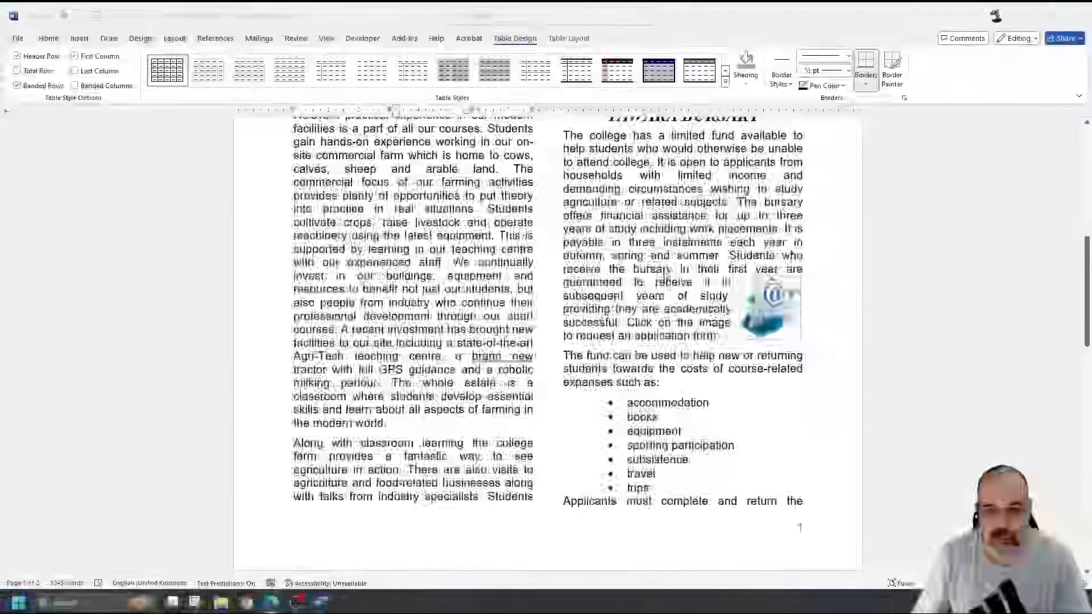
{"action": "key", "text": "ctrl+alt+shift+s"}
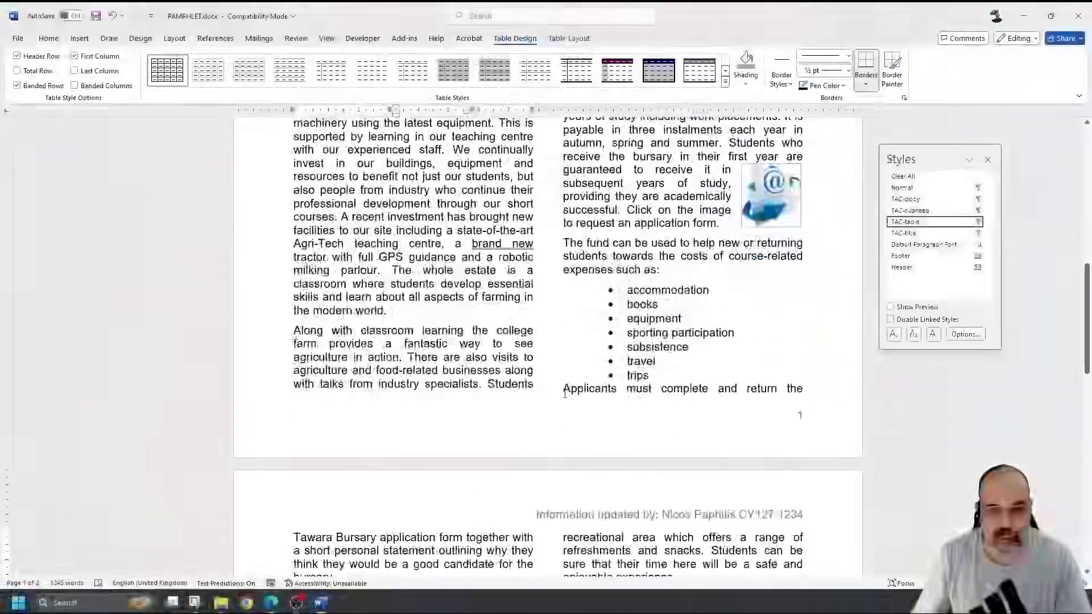
{"action": "left_click_drag", "start_coordinate": [562, 390], "coordinate": [771, 390]}
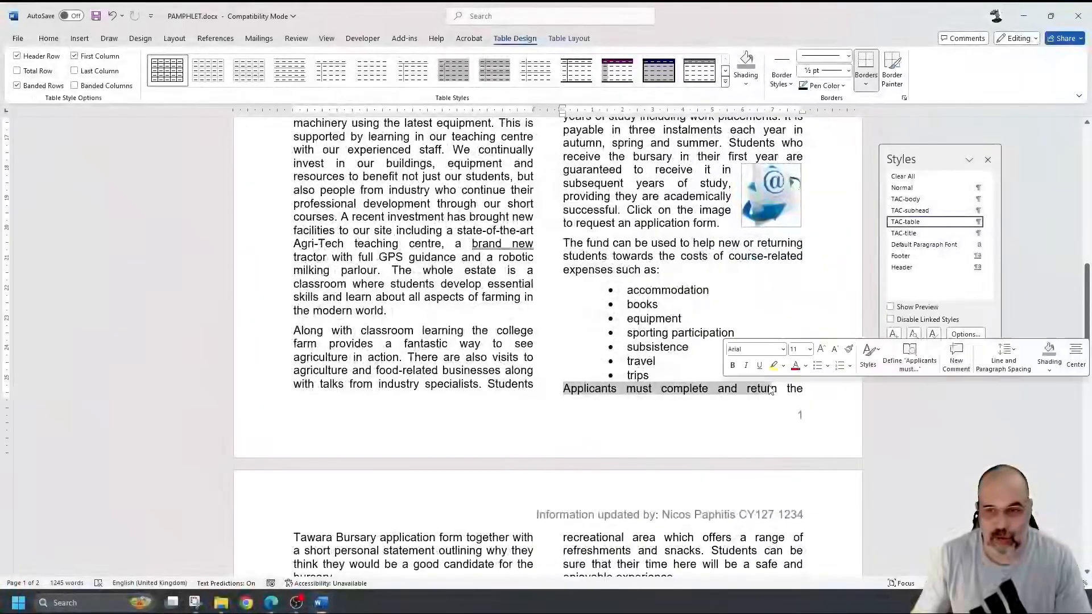
{"action": "scroll", "coordinate": [657, 364], "scroll_direction": "down", "scroll_amount": 3}
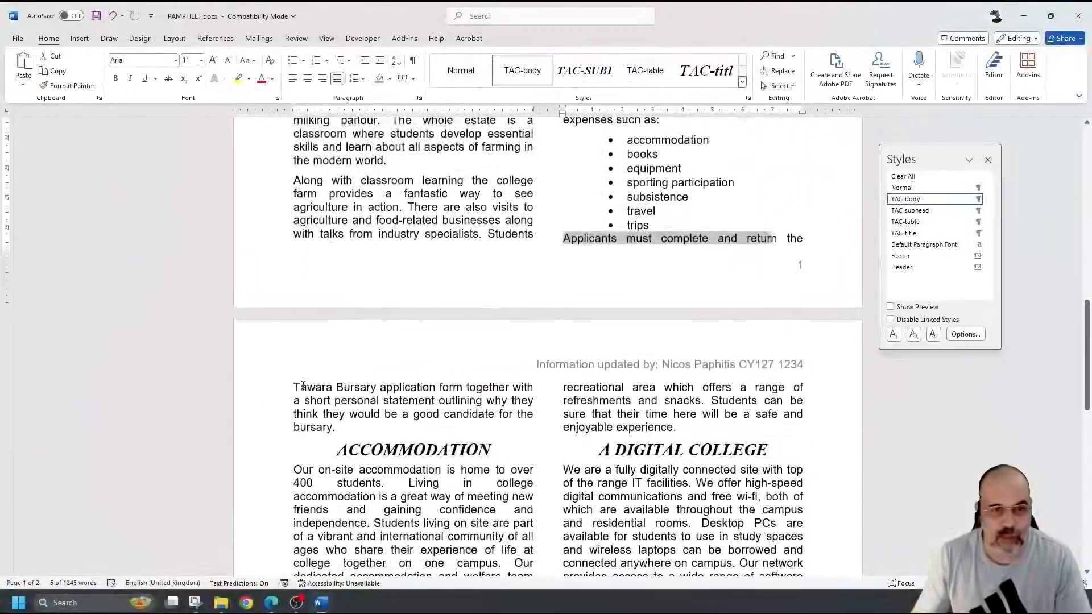
{"action": "left_click_drag", "start_coordinate": [464, 413], "coordinate": [464, 412]}
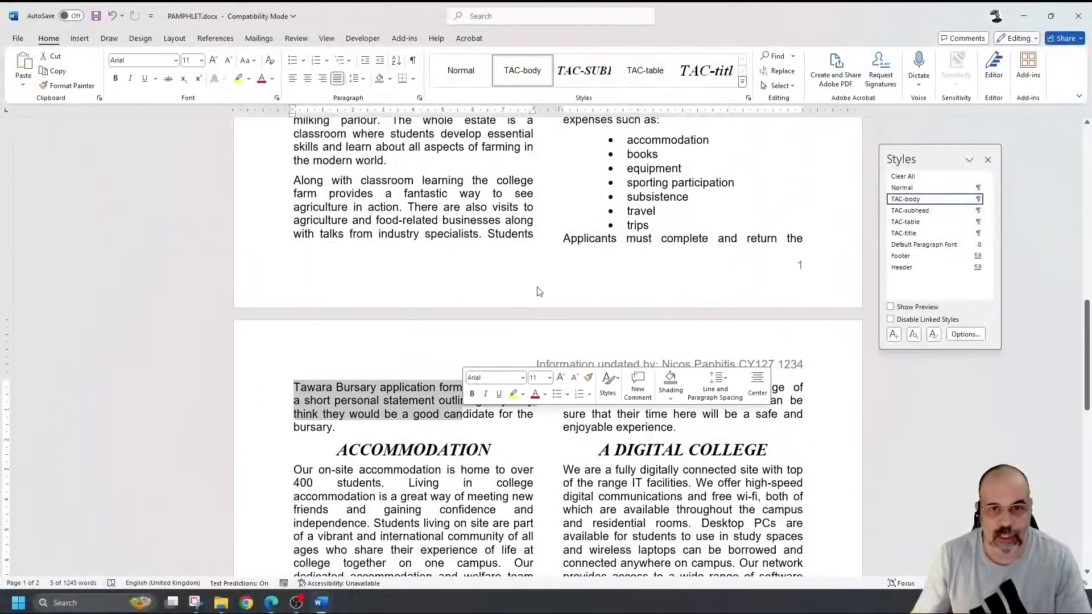
{"action": "left_click", "coordinate": [564, 238]}
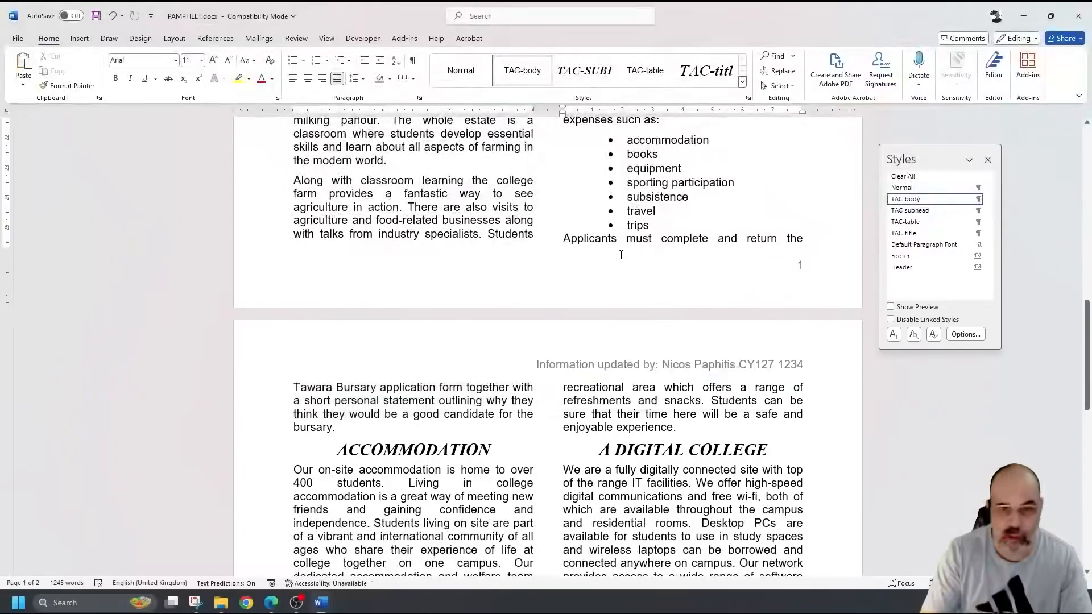
{"action": "key", "text": "Return"}
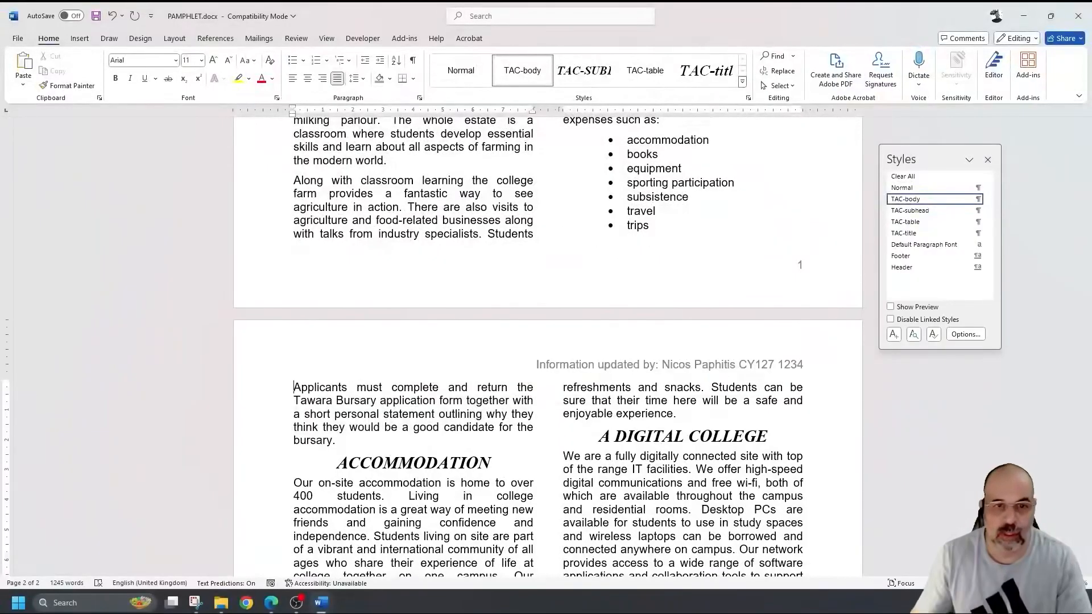
{"action": "scroll", "coordinate": [637, 266], "scroll_direction": "up", "scroll_amount": 3}
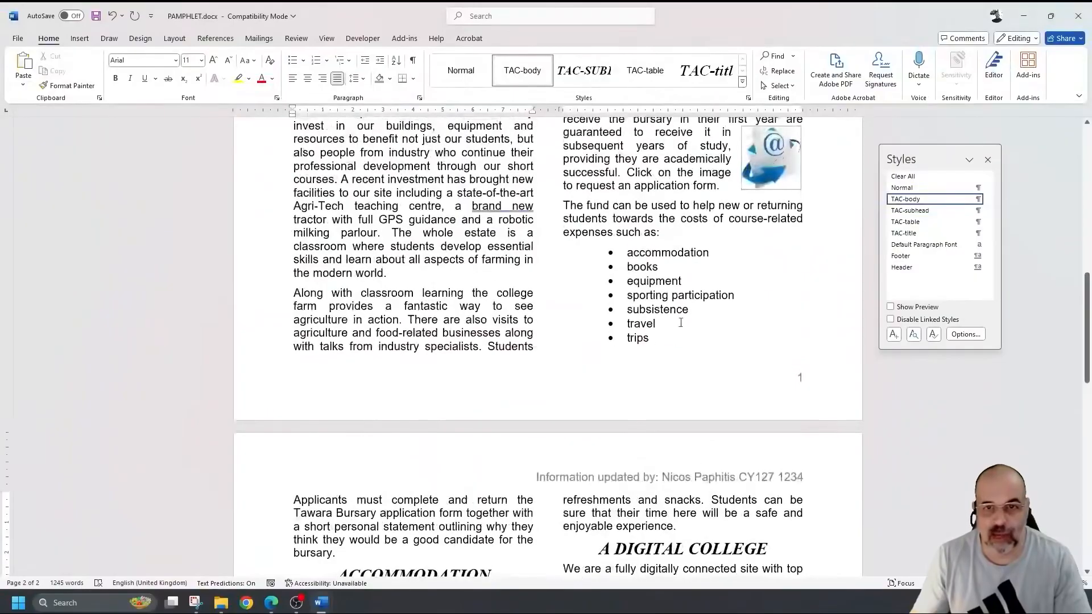
- Check that the layout fits on two pages, then save PAMPHLET.docx
{"action": "scroll", "coordinate": [656, 301], "scroll_direction": "down", "scroll_amount": 6}
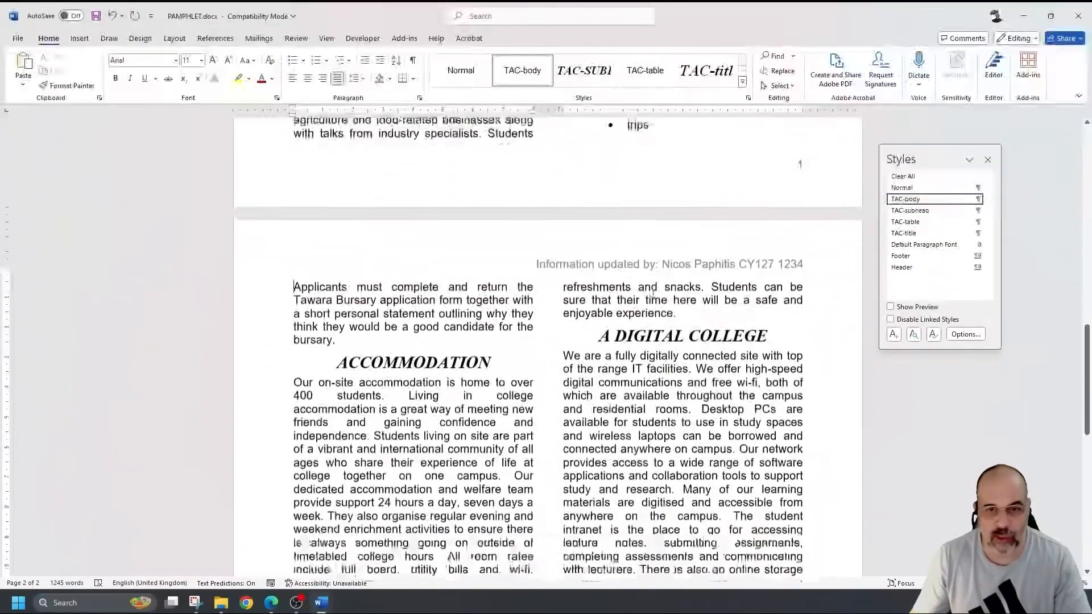
{"action": "scroll", "coordinate": [647, 290], "scroll_direction": "down", "scroll_amount": 7}
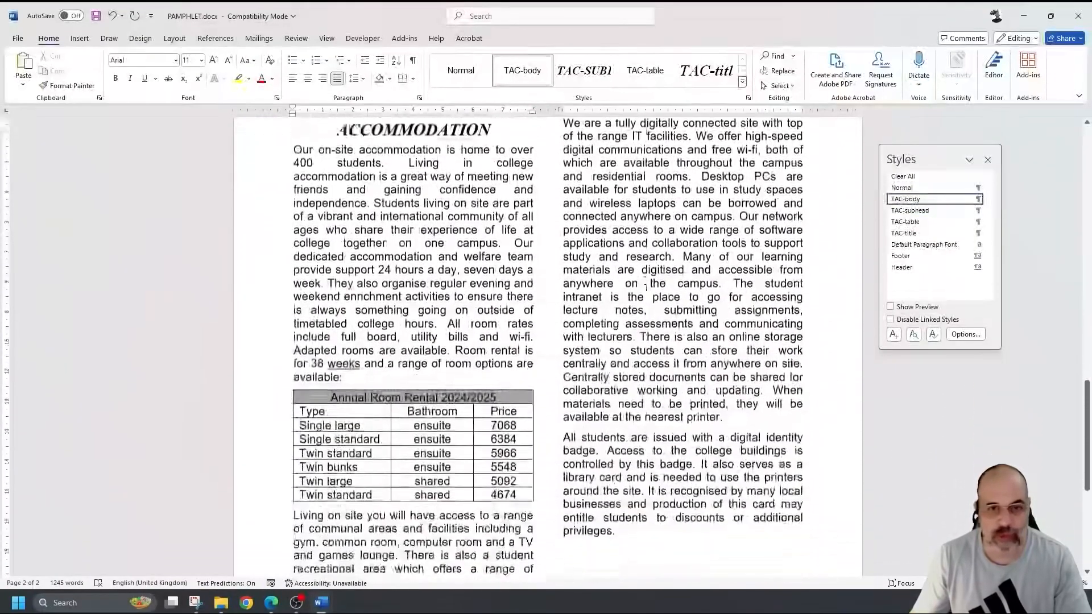
{"action": "scroll", "coordinate": [685, 263], "scroll_direction": "down", "scroll_amount": 3}
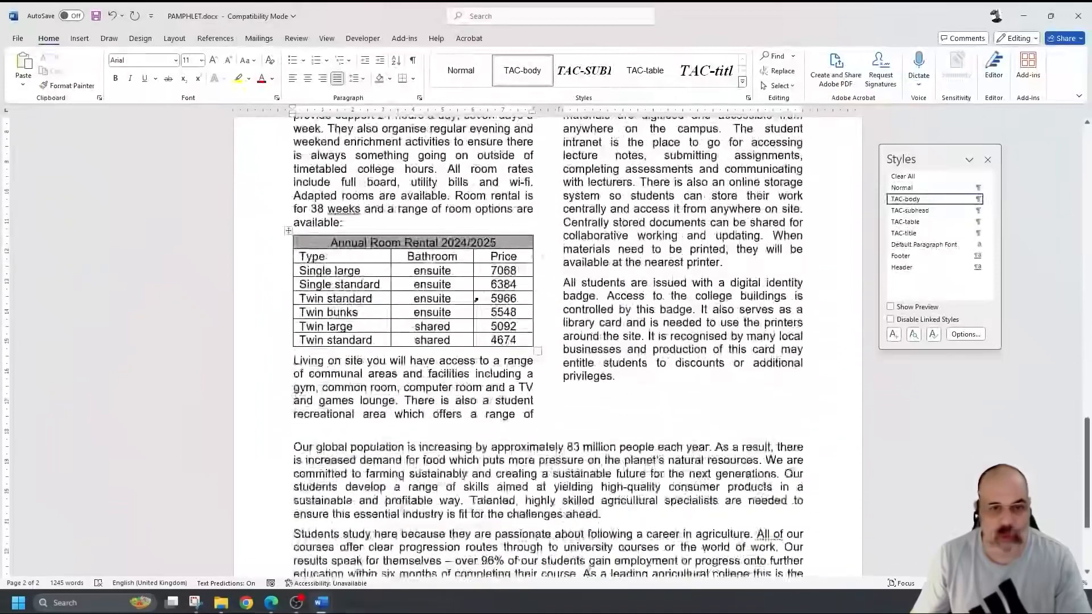
{"action": "scroll", "coordinate": [685, 263], "scroll_direction": "down", "scroll_amount": 2}
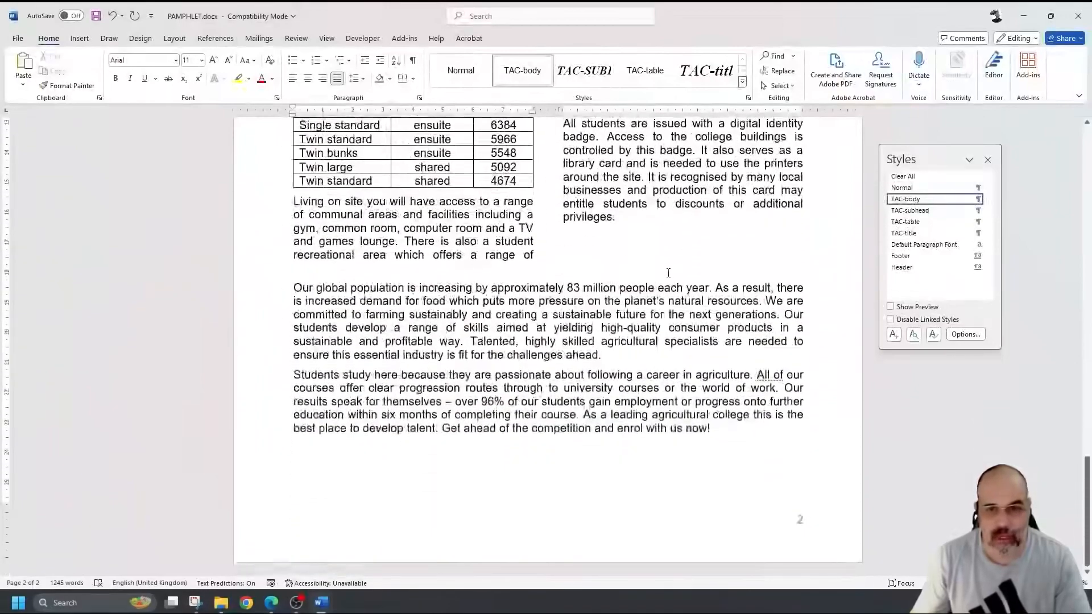
{"action": "scroll", "coordinate": [671, 267], "scroll_direction": "down", "scroll_amount": 5, "text": "ctrl"}
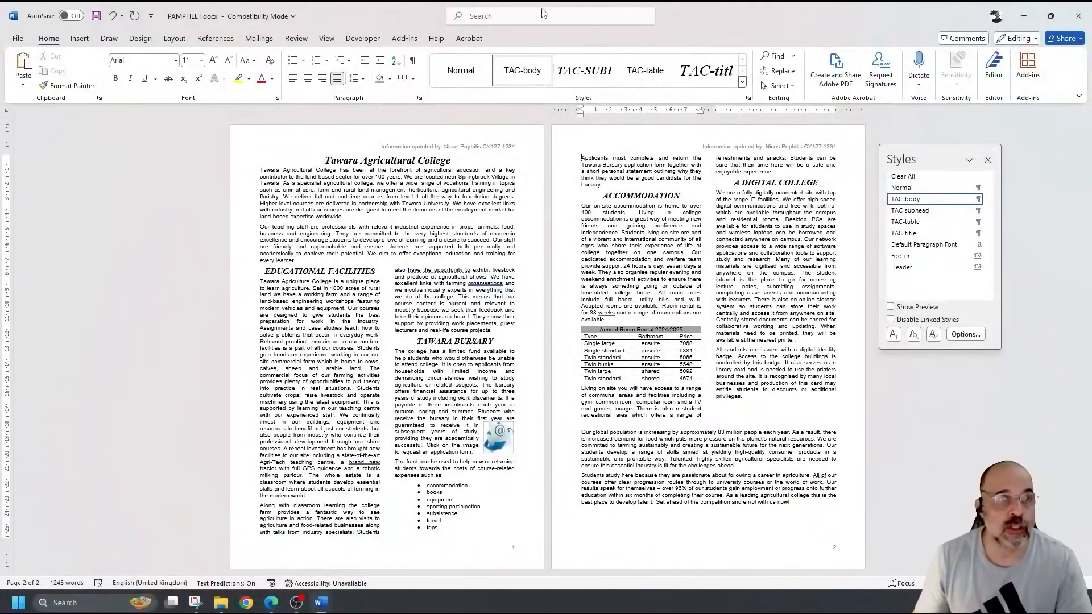
{"action": "left_click", "coordinate": [95, 15]}
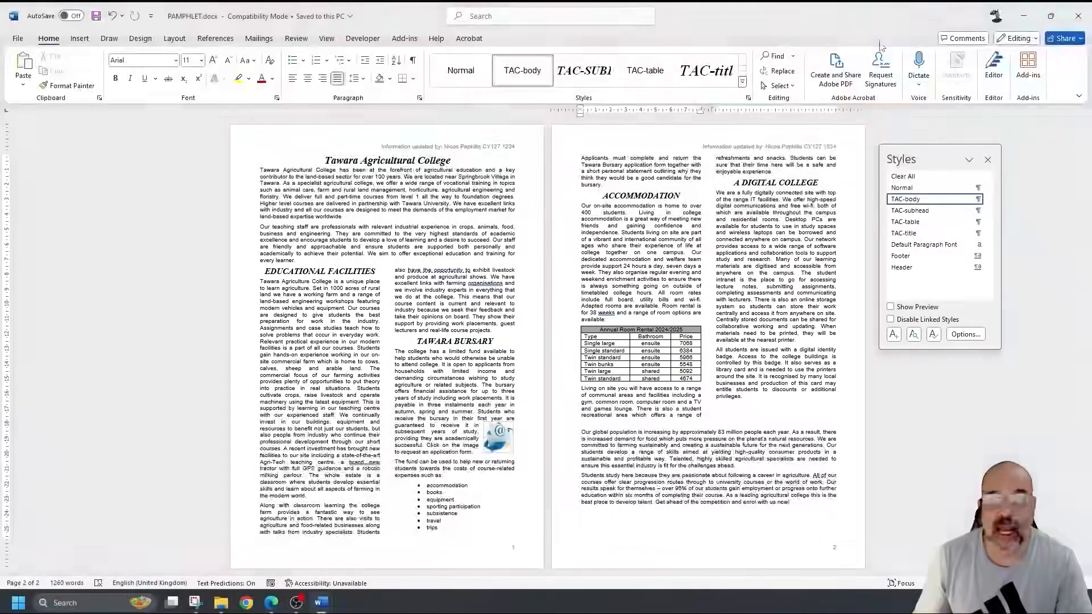